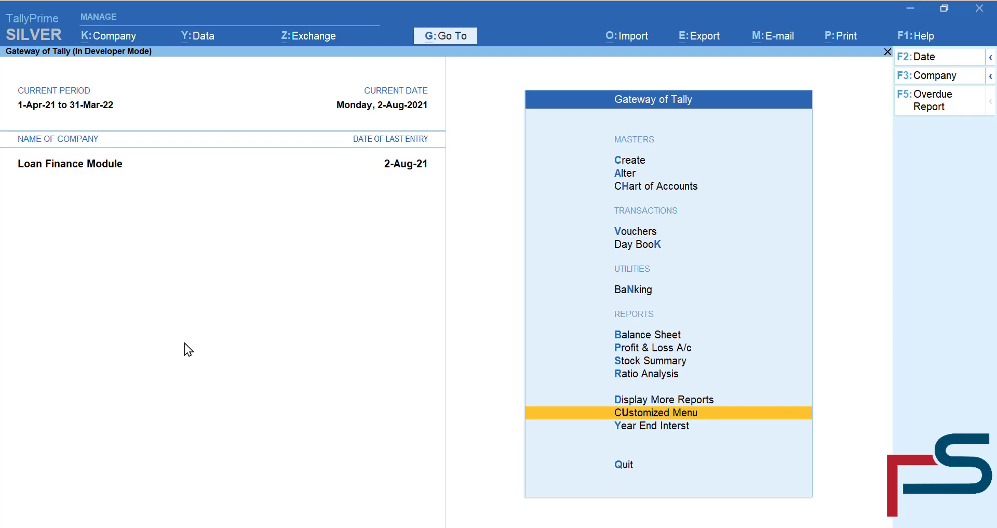
# - Open the Loan Finance Module's customized loan menu from the Gateway of Tally
pyautogui.press('Return')
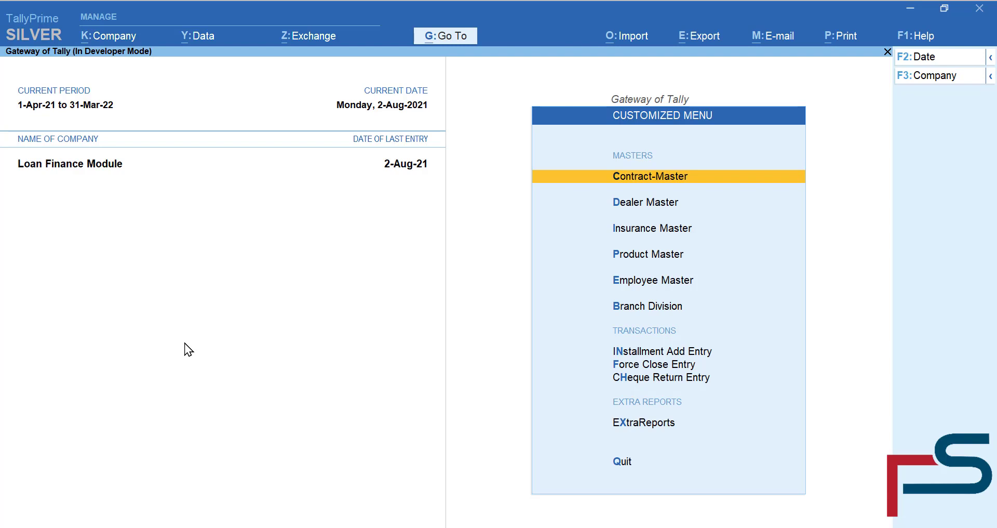
pyautogui.press('Down')
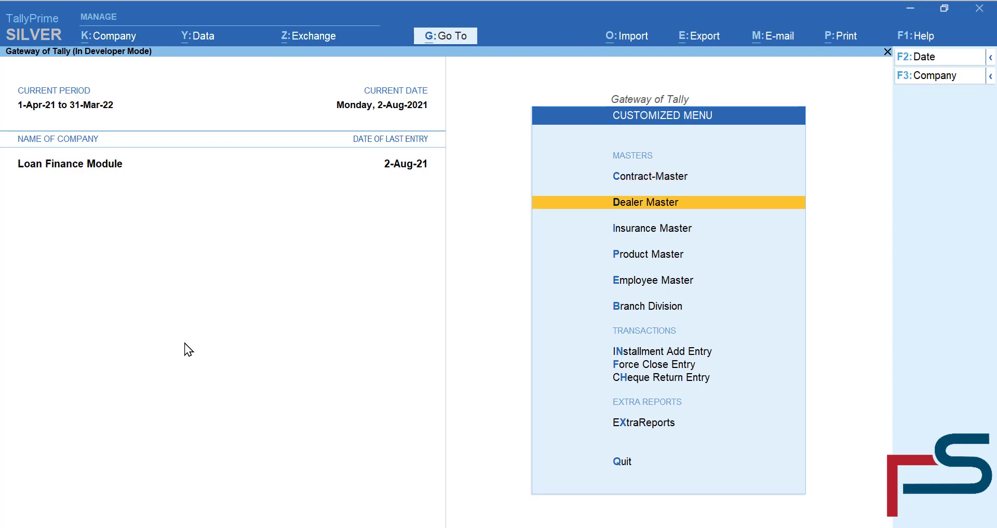
pyautogui.press('Return')
pyautogui.press('Return')
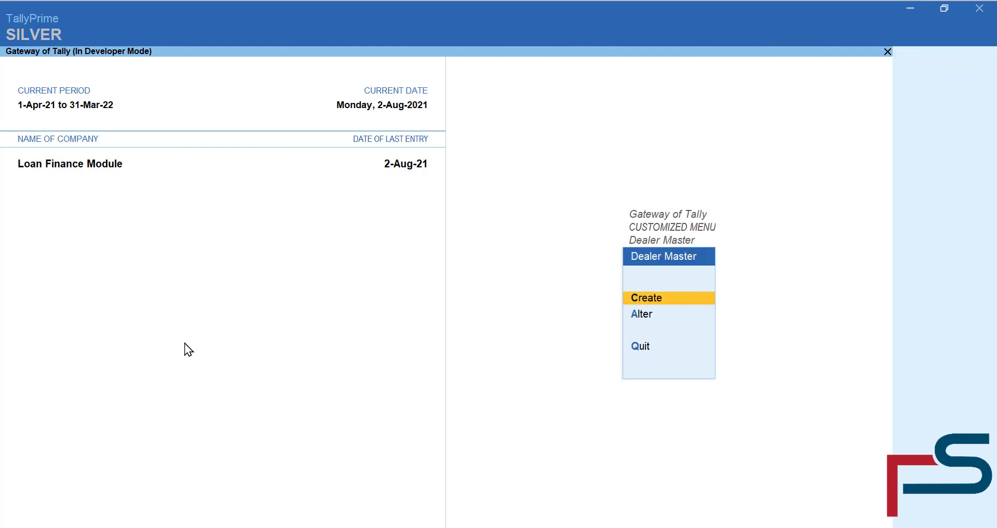
pyautogui.press('Return')
pyautogui.press('Escape')
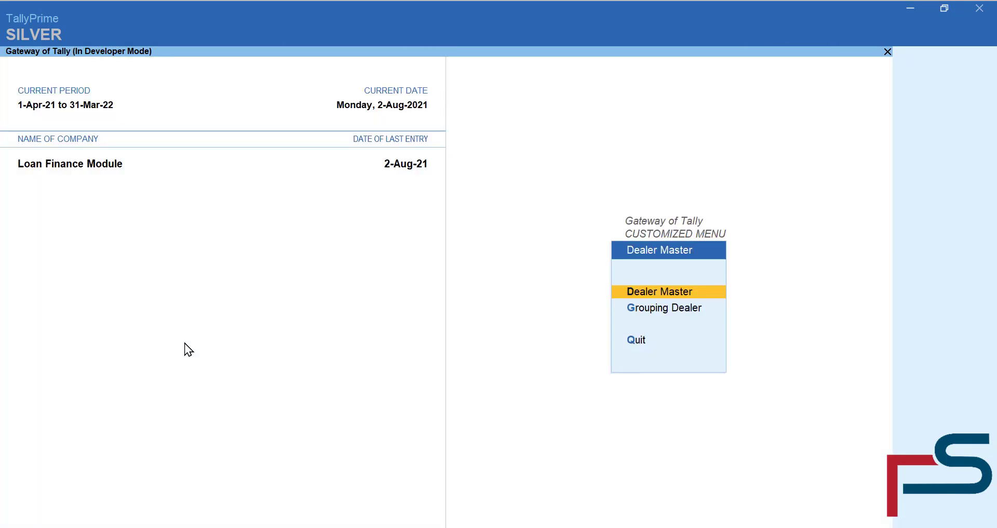
pyautogui.press('Escape')
pyautogui.press('Down')
pyautogui.press('Return')
pyautogui.press('Return')
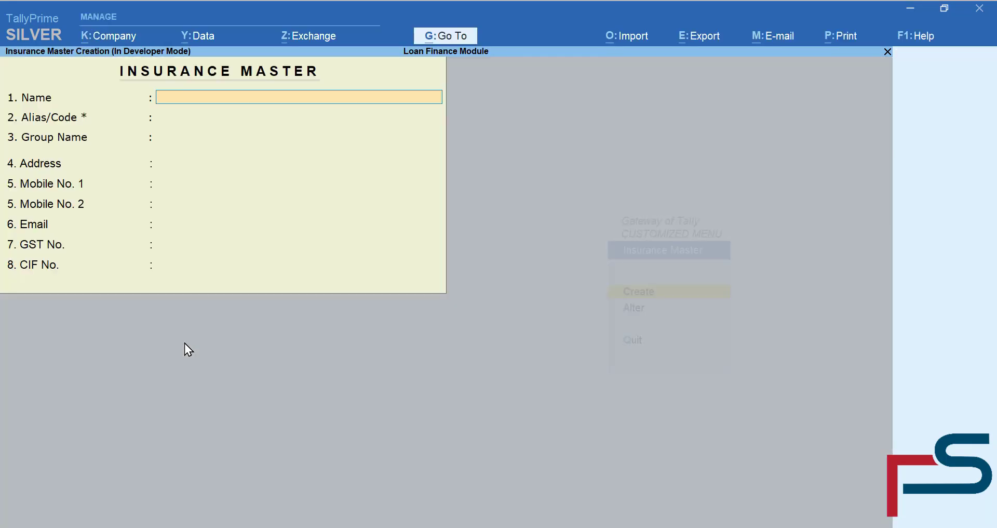
pyautogui.press('Escape')
pyautogui.press('Escape')
pyautogui.press('Down')
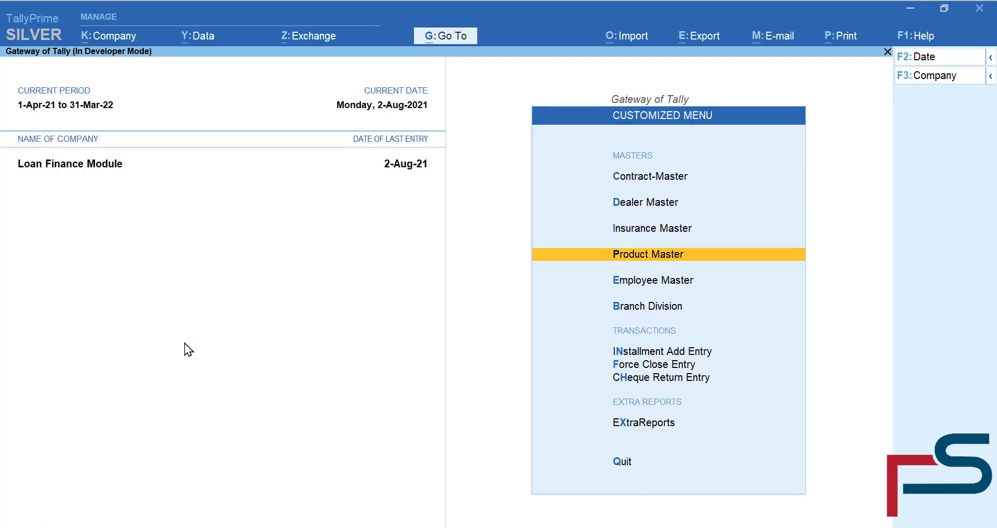
pyautogui.press('Return')
pyautogui.press('Down')
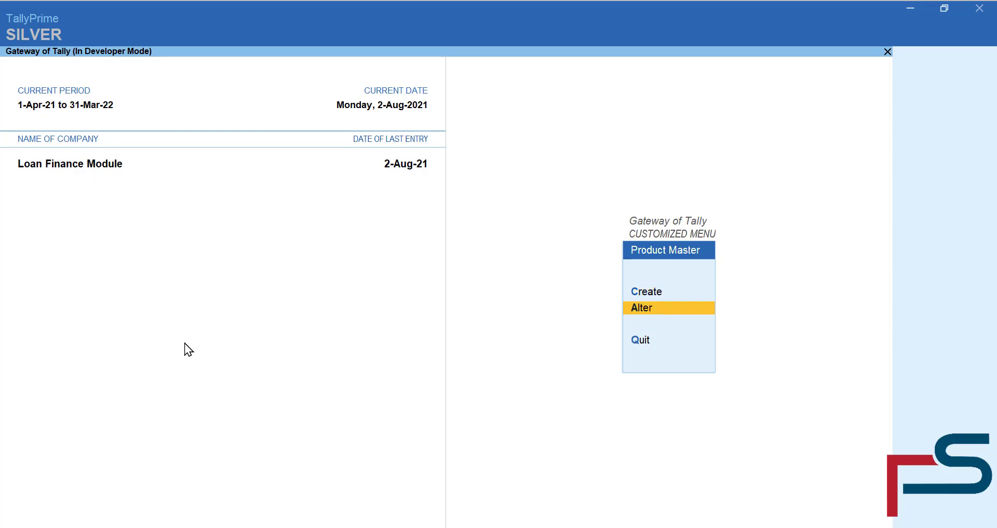
pyautogui.press('Return')
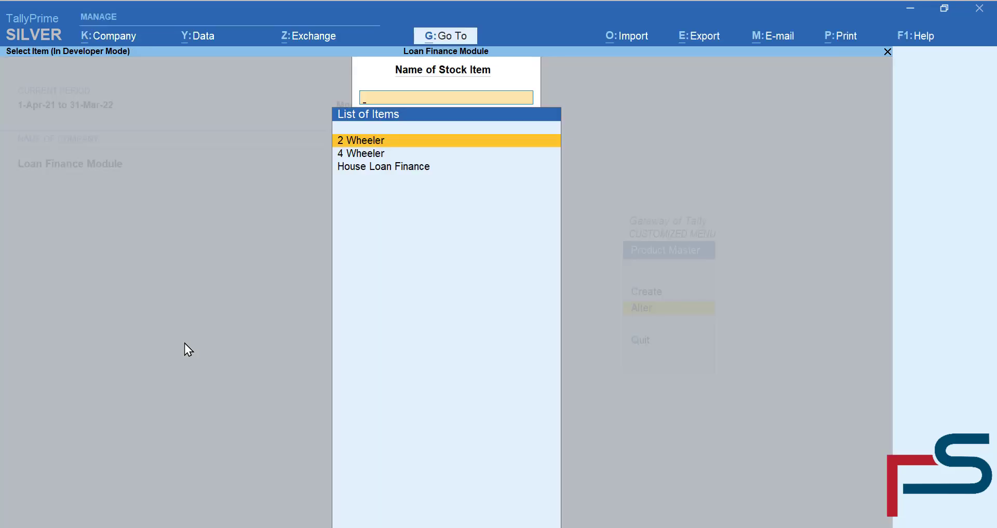
pyautogui.press('Escape')
pyautogui.press('Escape')
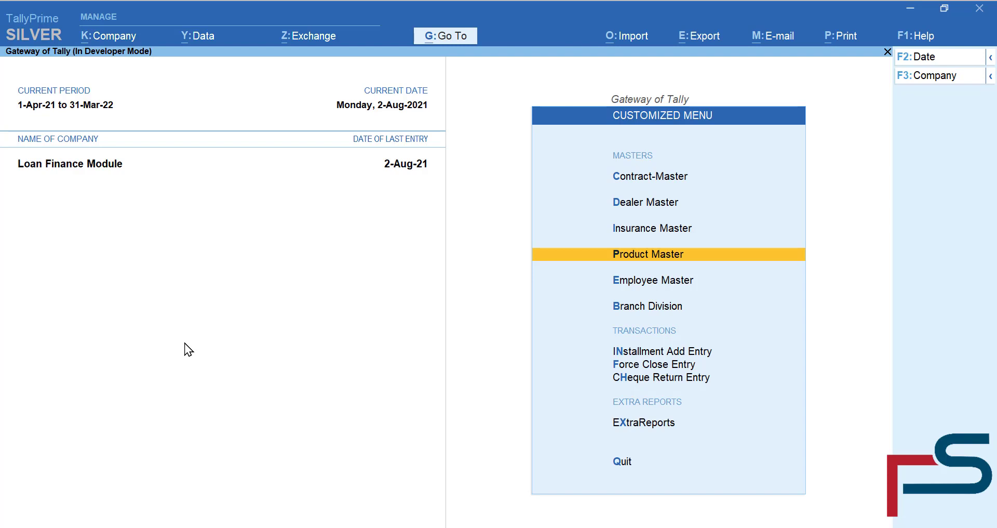
# - Browse the Employee Master and Branch Division options, closing the empty forms unsaved
pyautogui.press('Down')
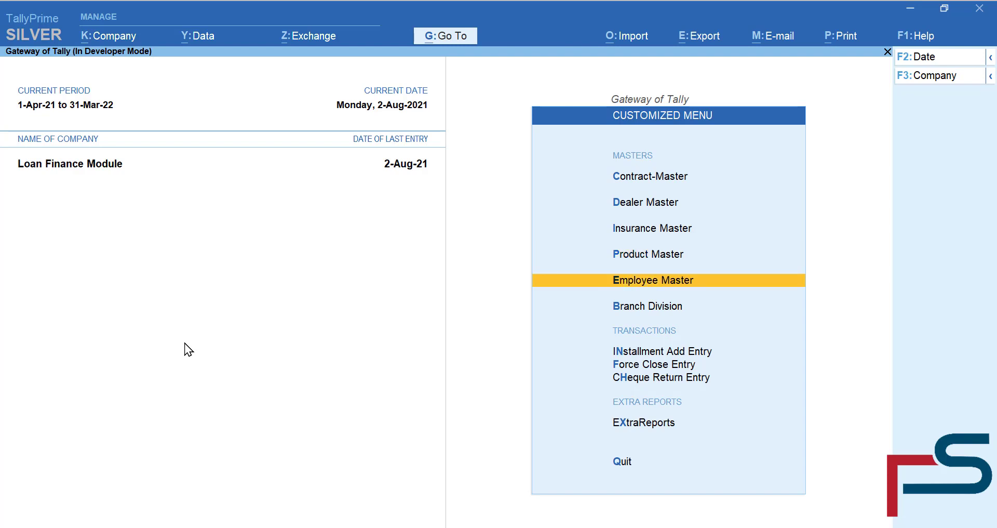
pyautogui.press('Return')
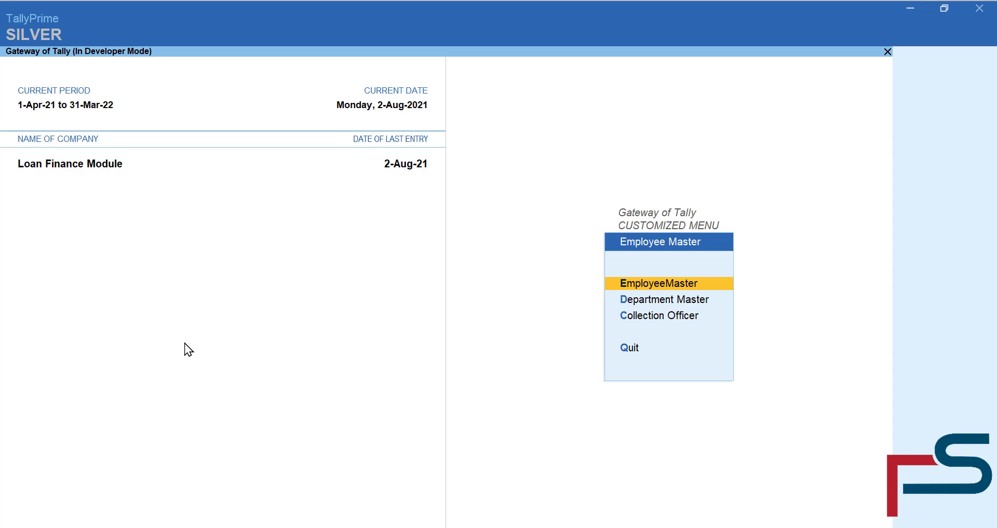
pyautogui.press('Return')
pyautogui.press('Return')
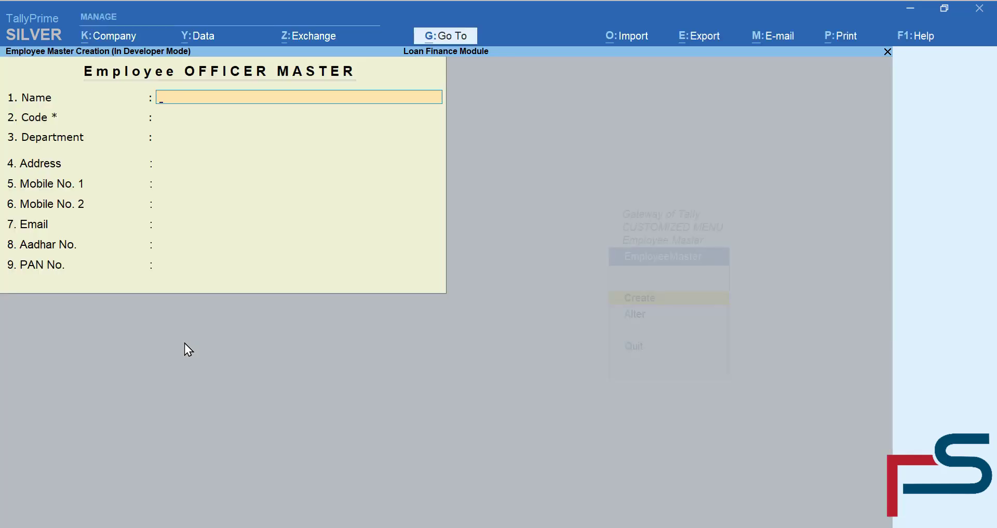
pyautogui.press('Escape')
pyautogui.press('Escape')
pyautogui.press('Escape')
pyautogui.press('Down')
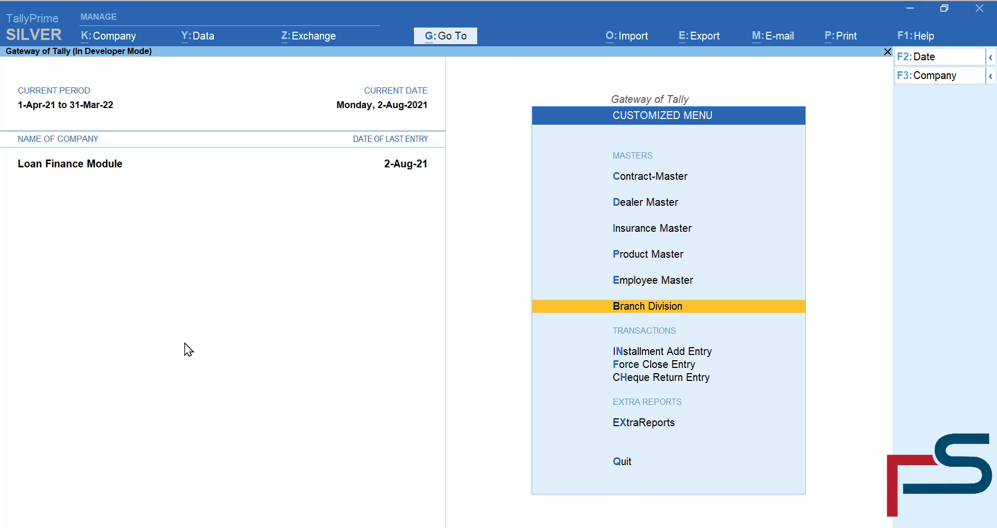
pyautogui.press('Return')
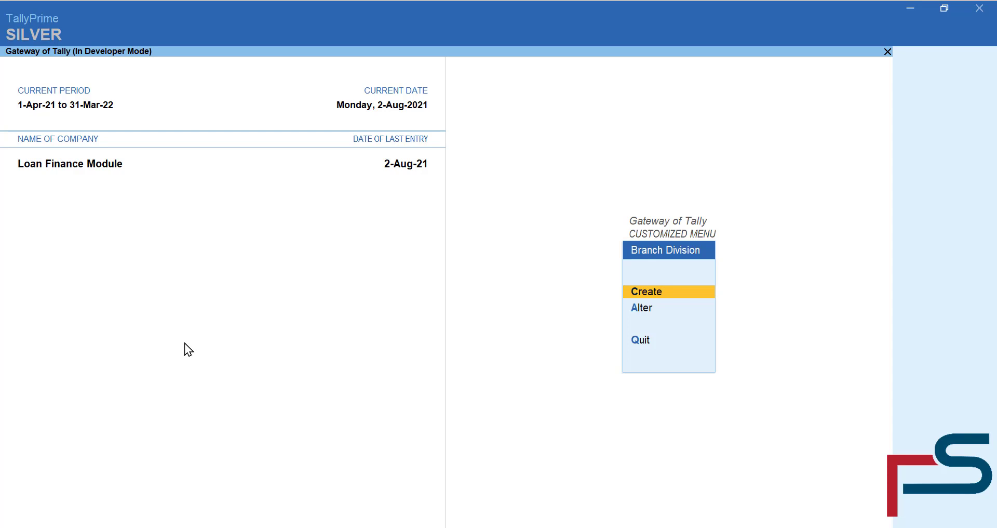
pyautogui.press('Return')
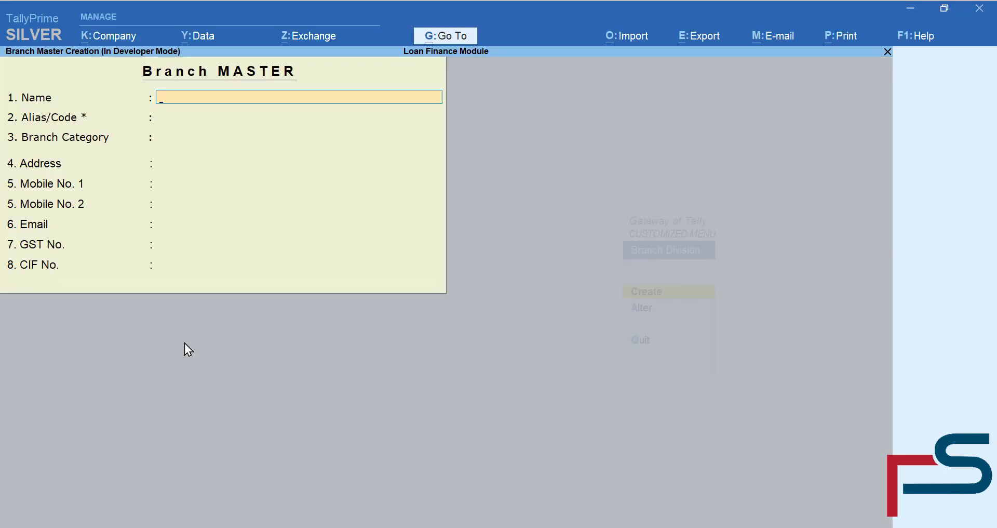
pyautogui.press('Escape')
pyautogui.press('Escape')
pyautogui.press('Return')
# - Open Ludhiana Branch for alteration, then quit it without saving
pyautogui.press('Down')
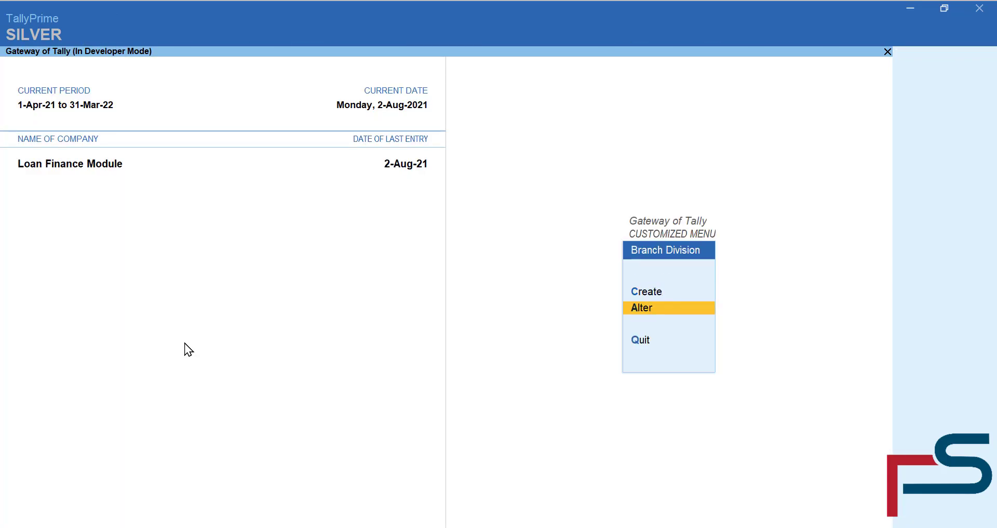
pyautogui.press('Return')
pyautogui.press('Down')
pyautogui.press('Return')
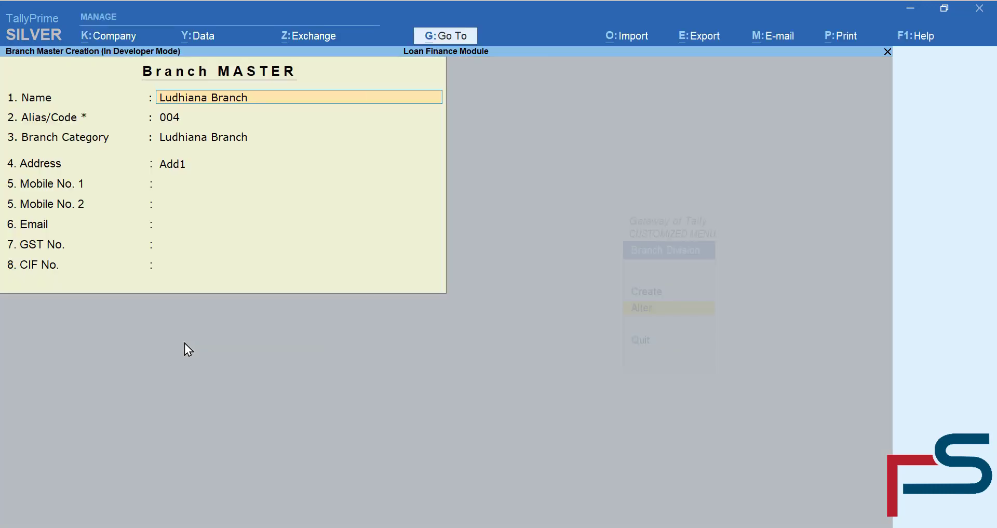
pyautogui.press('BackSpace')
pyautogui.press('Escape')
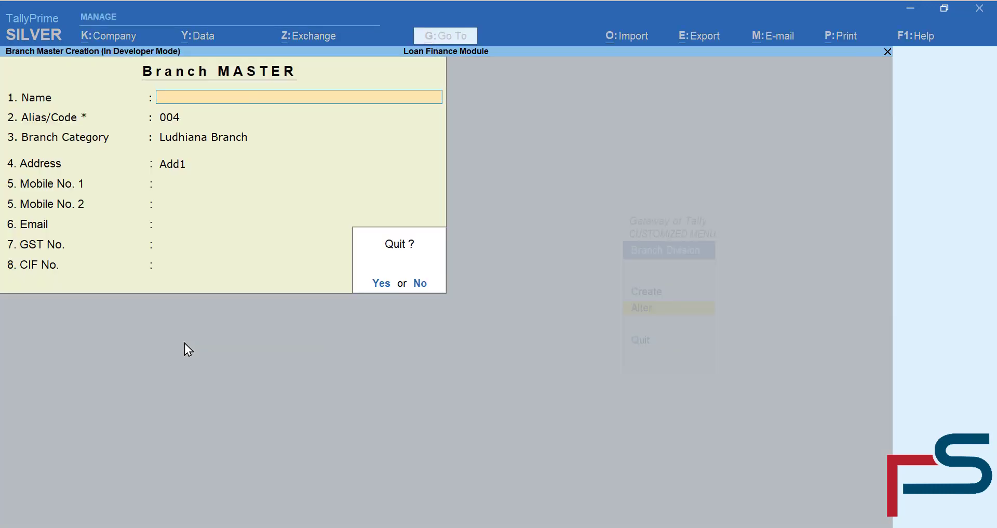
pyautogui.press('y')
pyautogui.press('BackSpace')
pyautogui.press('Escape')
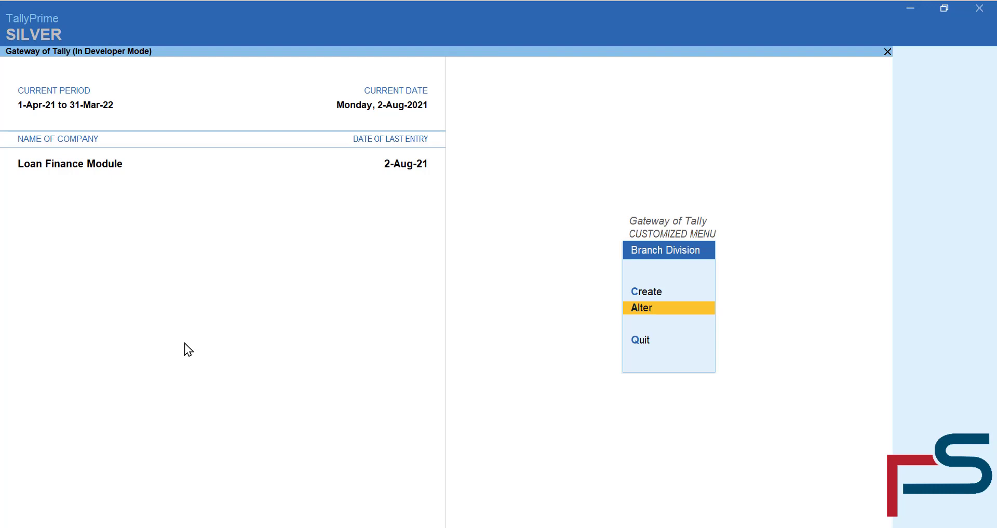
pyautogui.press('Escape')
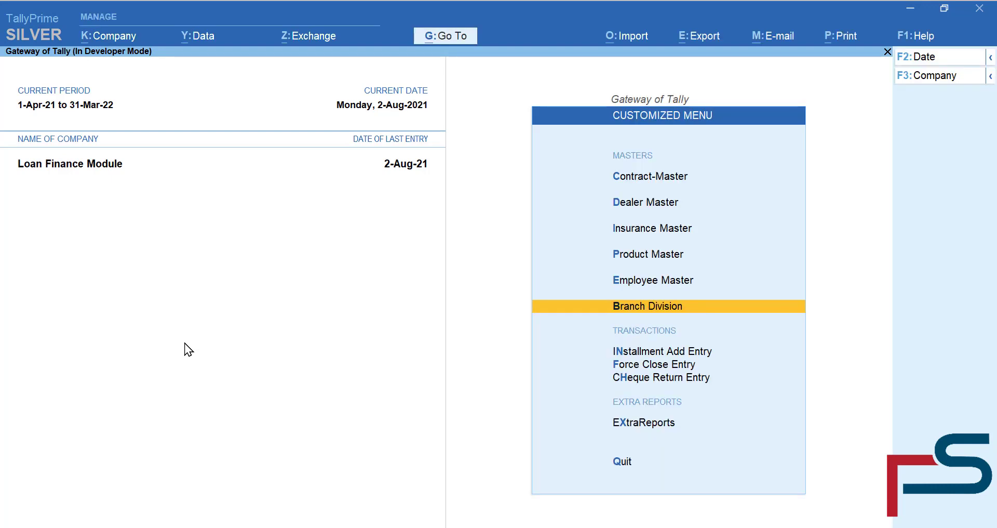
# - Select Contract-Master from the customized menu
pyautogui.press('Up')
pyautogui.press('Up')
pyautogui.press('Up')
pyautogui.press('Up')
pyautogui.press('Up')
pyautogui.press('Up')
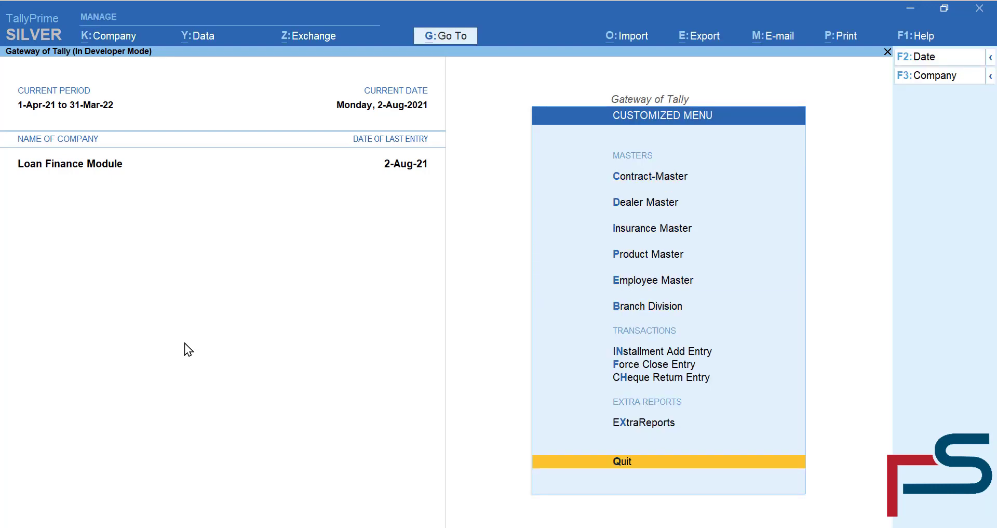
pyautogui.press('Down')
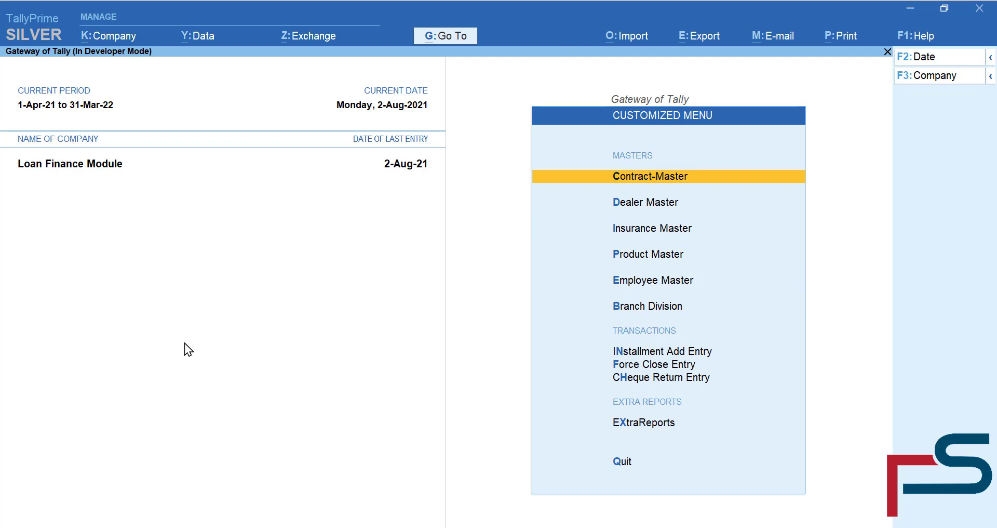
pyautogui.press('Return')
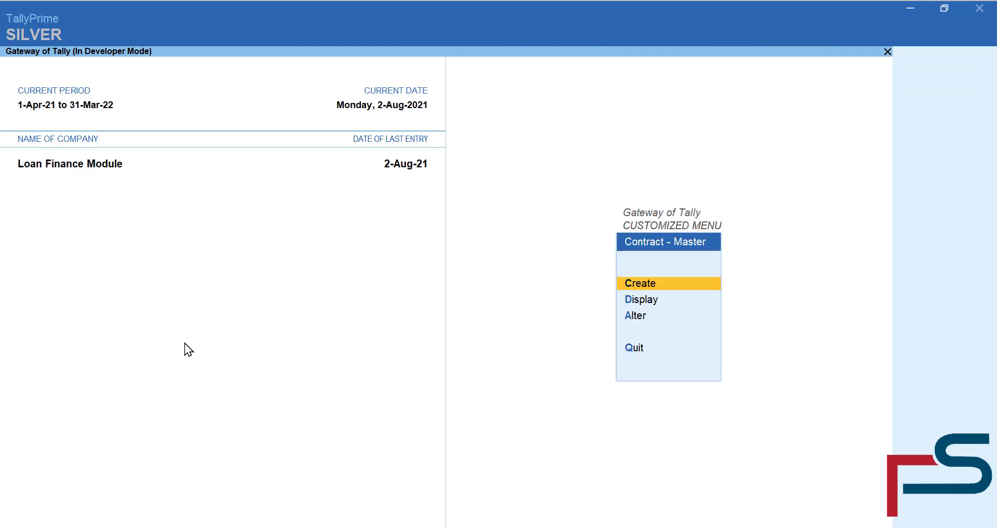
# - Start a new contract with the hirer's name, contract number and nick name under Ludhiana Branch
pyautogui.press('Return')
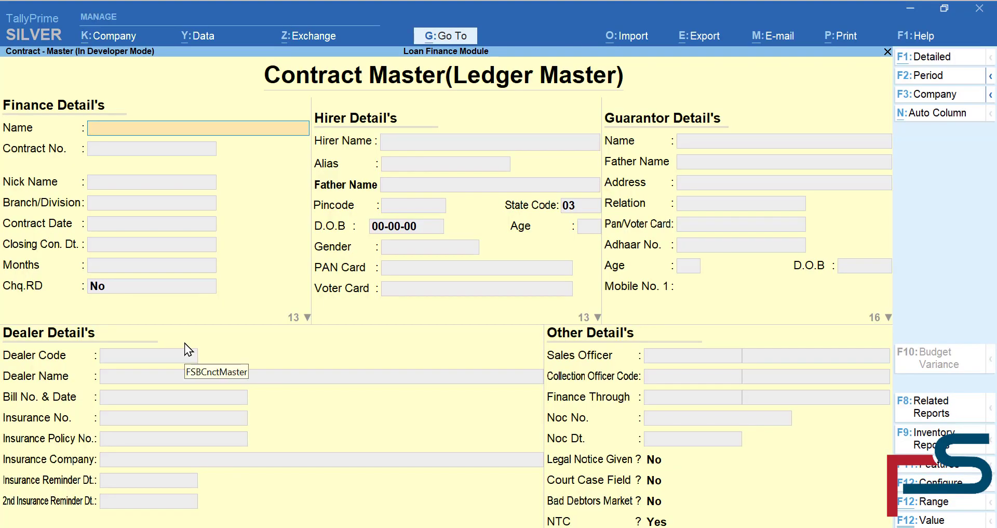
pyautogui.press('Return')
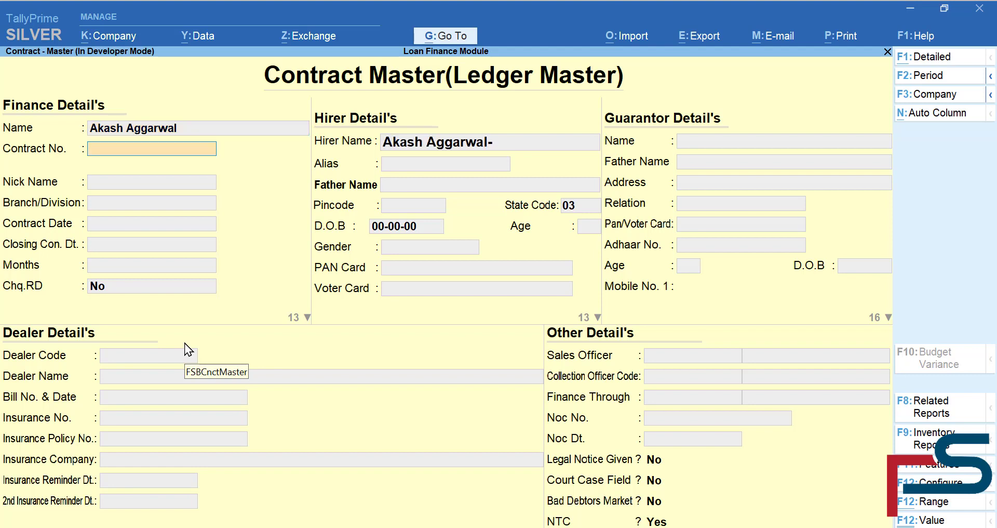
pyautogui.write('9889')
pyautogui.press('Return')
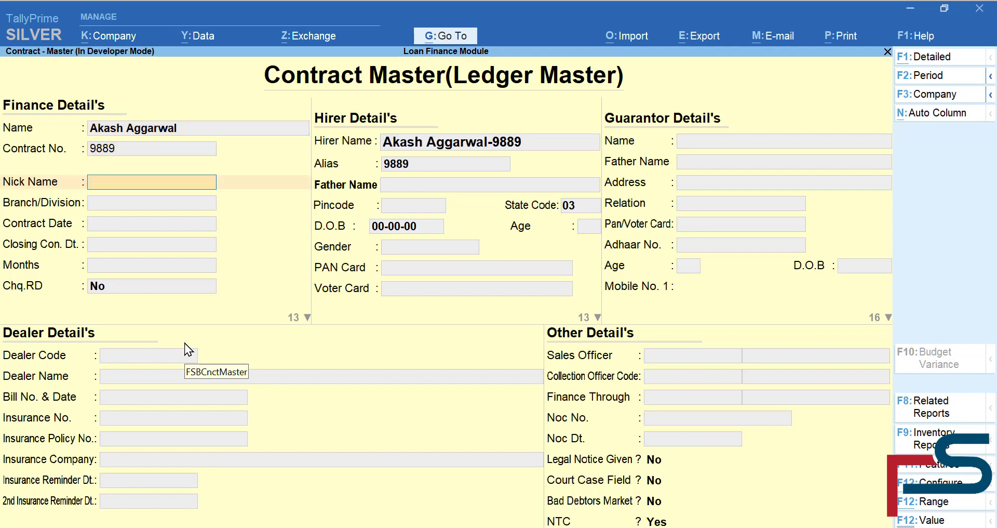
pyautogui.write('Akash')
pyautogui.press('Return')
pyautogui.press('Down')
pyautogui.press('Down')
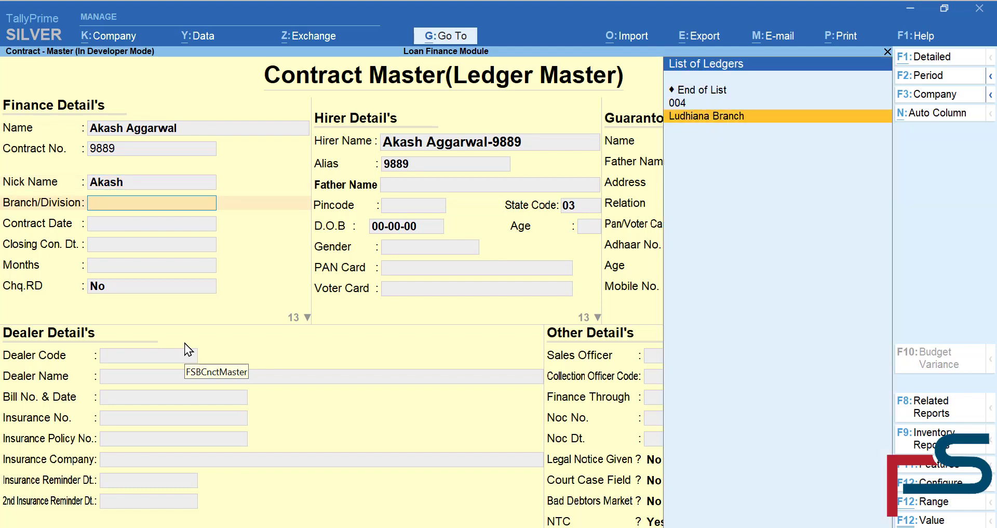
pyautogui.press('Return')
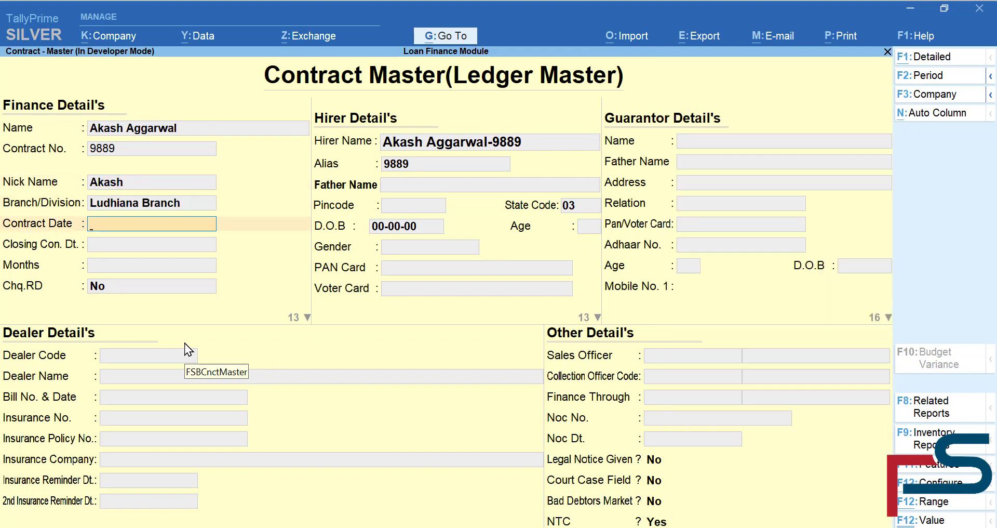
# - Set the contract date 1-08-21, a 15-month term, and Chq.RD as No
pyautogui.write('1-08-21')
pyautogui.press('Return')
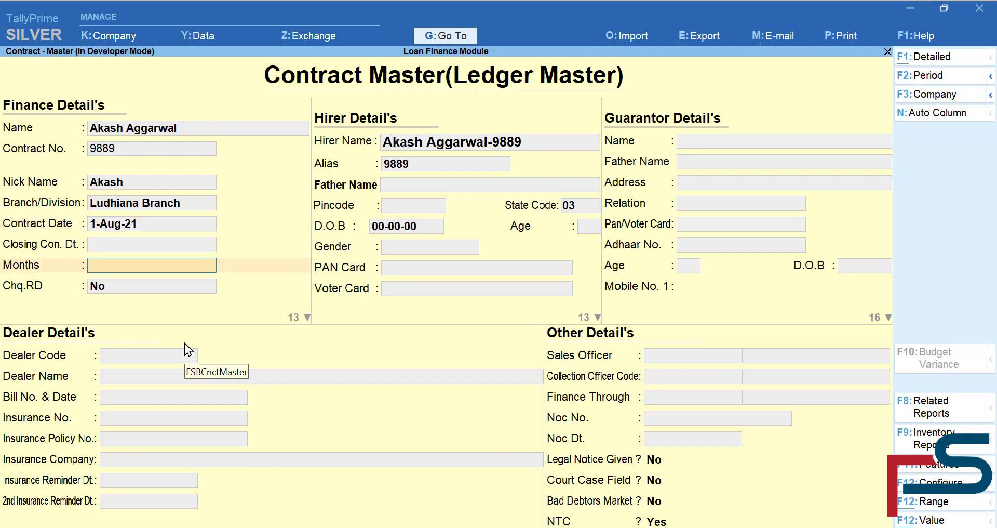
pyautogui.write('15')
pyautogui.press('Return')
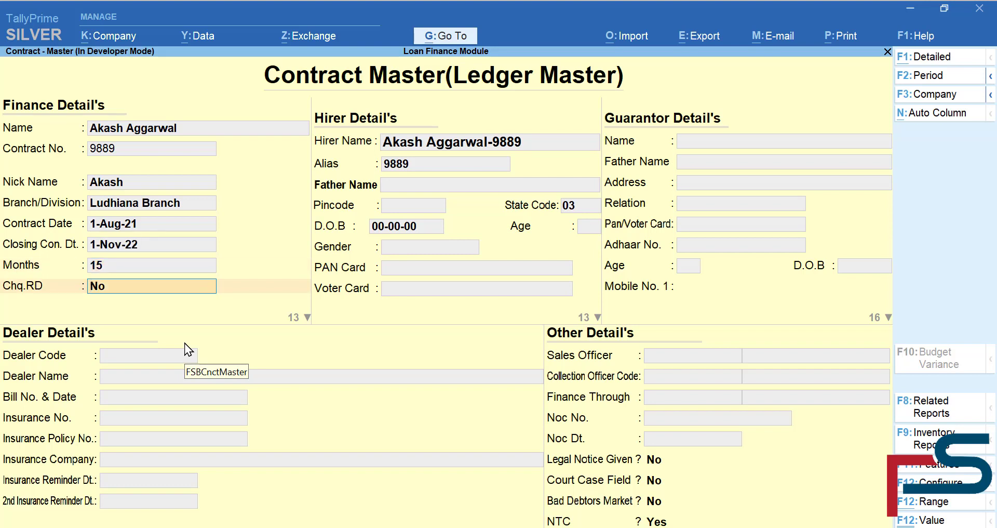
pyautogui.press('Return')
pyautogui.press('Return')
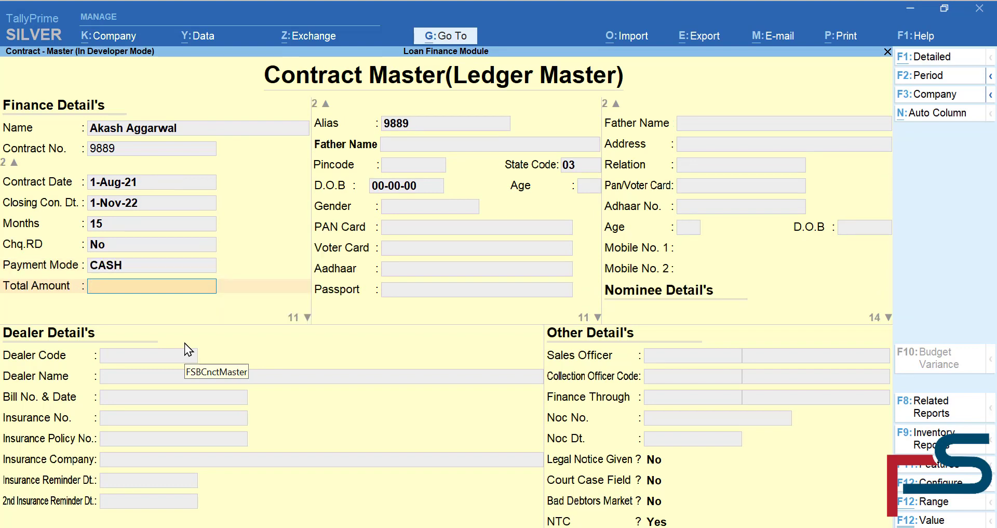
# - Enter total and financed amounts of 150000, 15 installments, none cleared, of 12,500 each
pyautogui.write('150000')
pyautogui.press('Return')
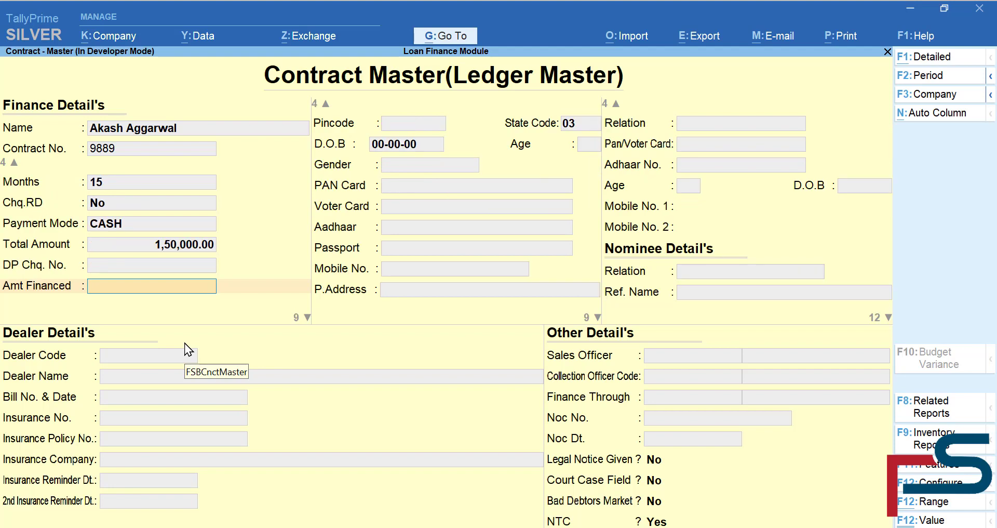
pyautogui.write('150000')
pyautogui.press('Return')
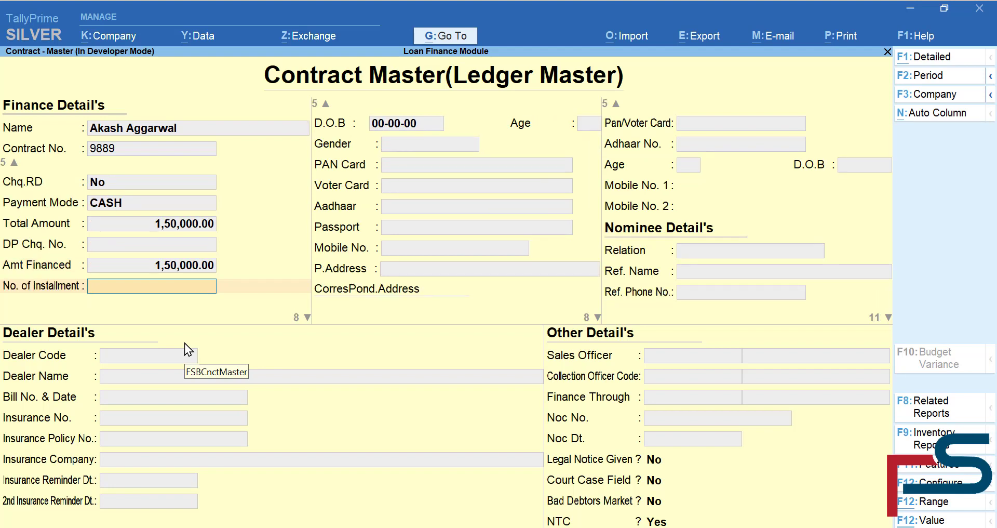
pyautogui.write('15')
pyautogui.press('Return')
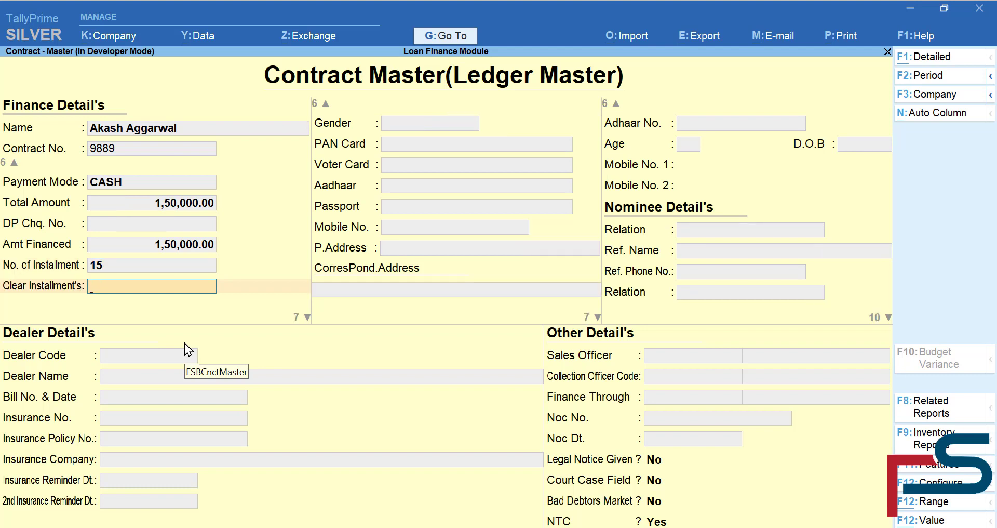
pyautogui.press('Return')
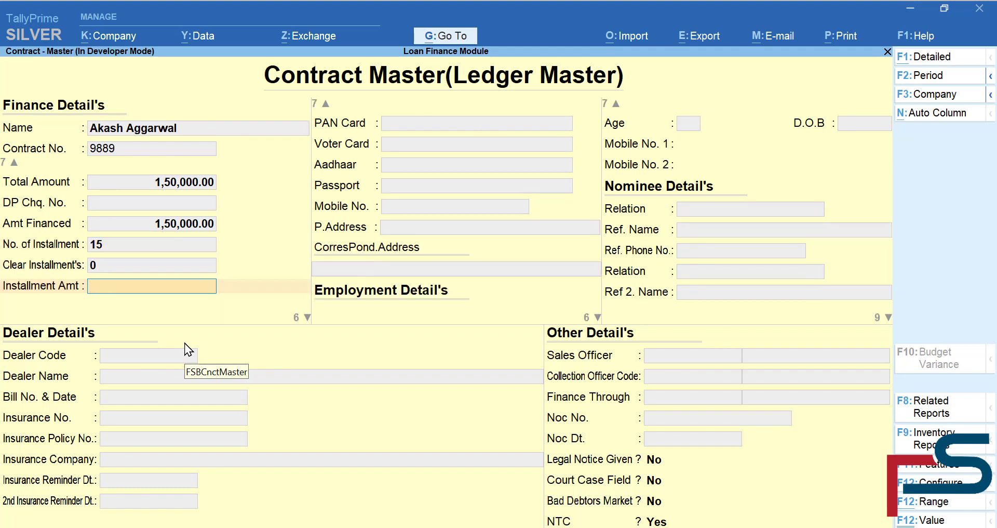
pyautogui.write('12,')
pyautogui.write('500')
pyautogui.press('Return')
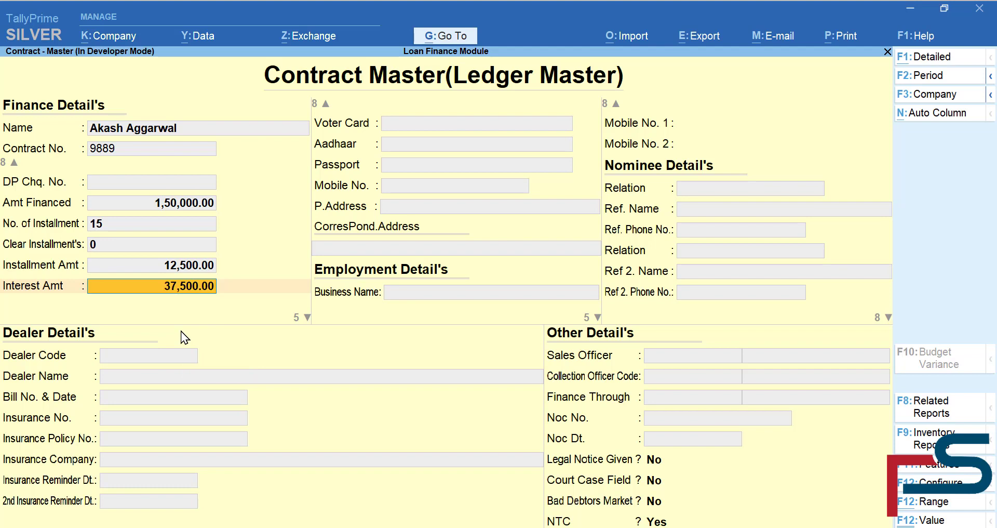
# - Accept 37,500 interest at 20% flat, IRR off, and the 1-Sep-21 due date
pyautogui.press('Return')
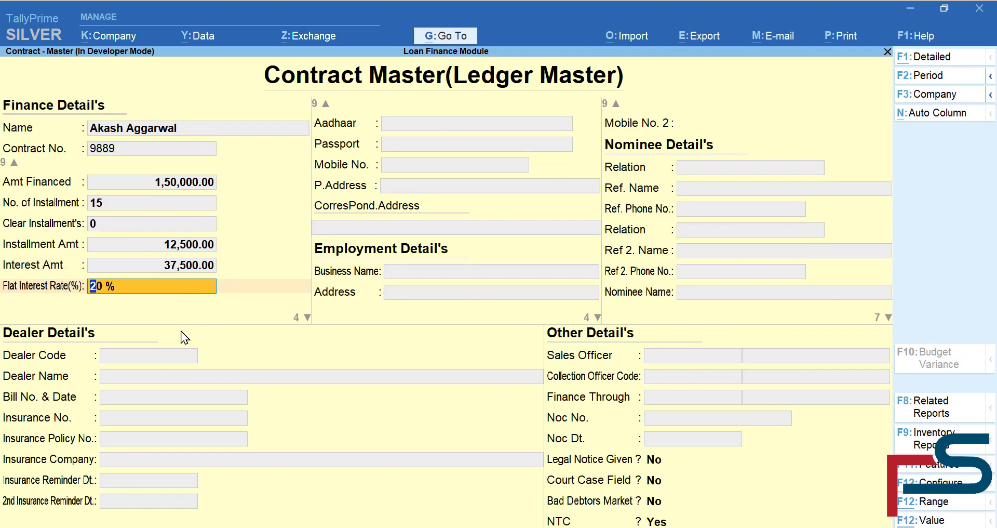
pyautogui.press('Return')
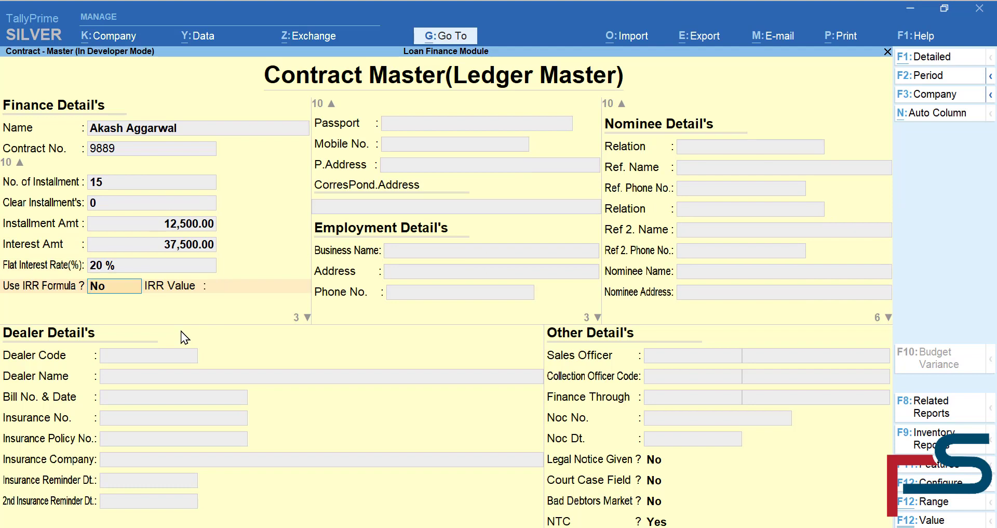
pyautogui.press('Return')
pyautogui.press('Return')
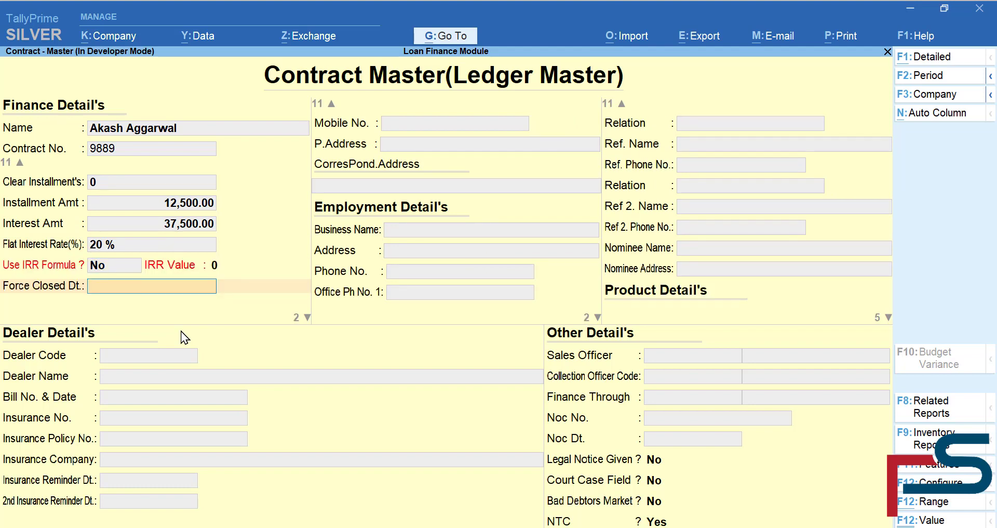
pyautogui.press('Return')
pyautogui.press('Return')
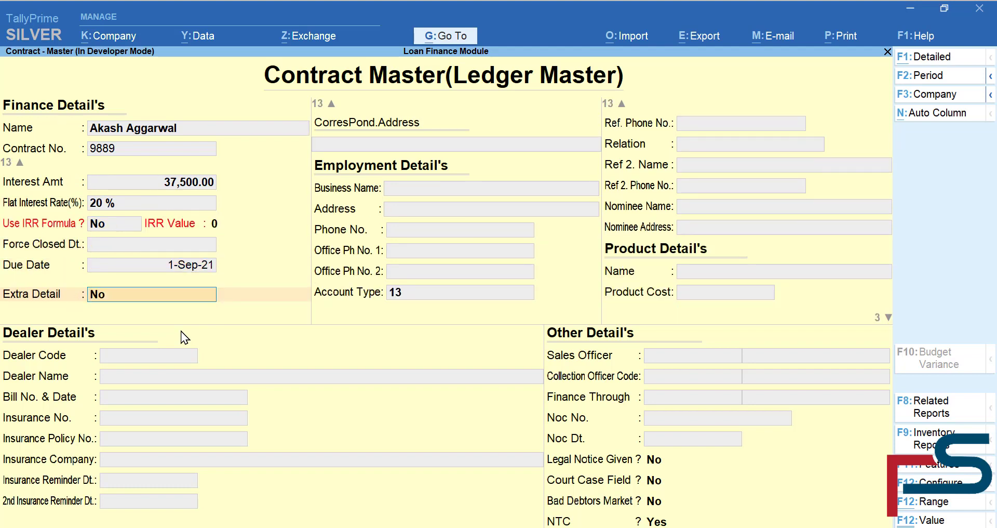
pyautogui.press('Return')
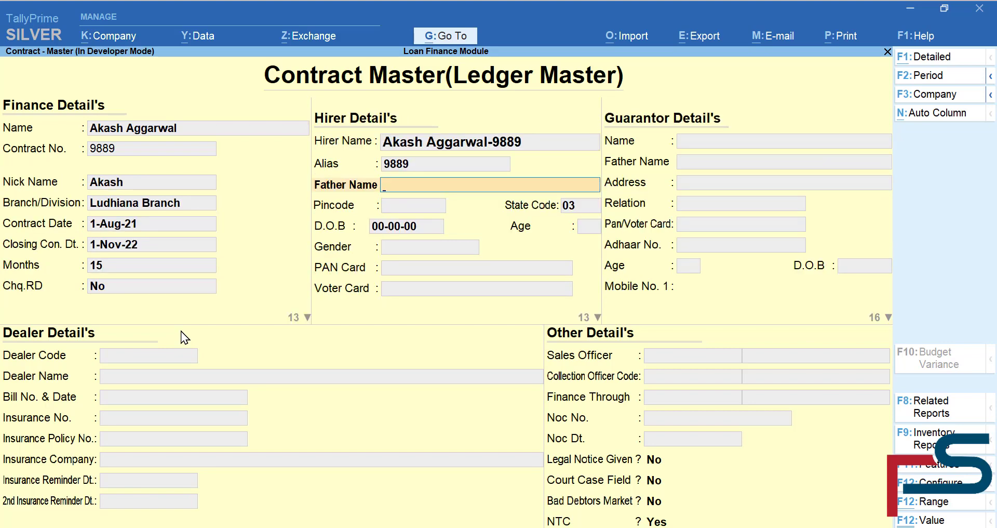
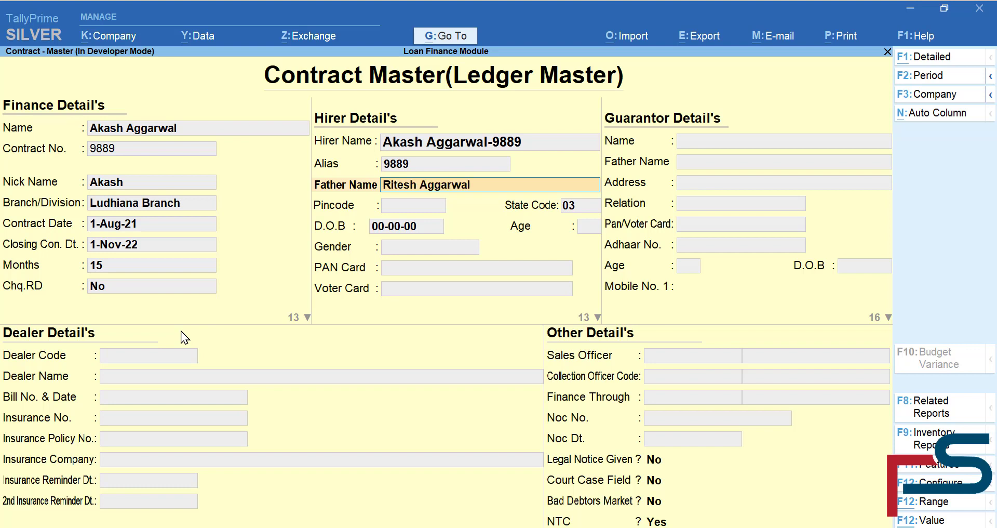
# - Enter the hirer's father's name, pincode, birth date, gender Male and PAN number
pyautogui.press('Return')
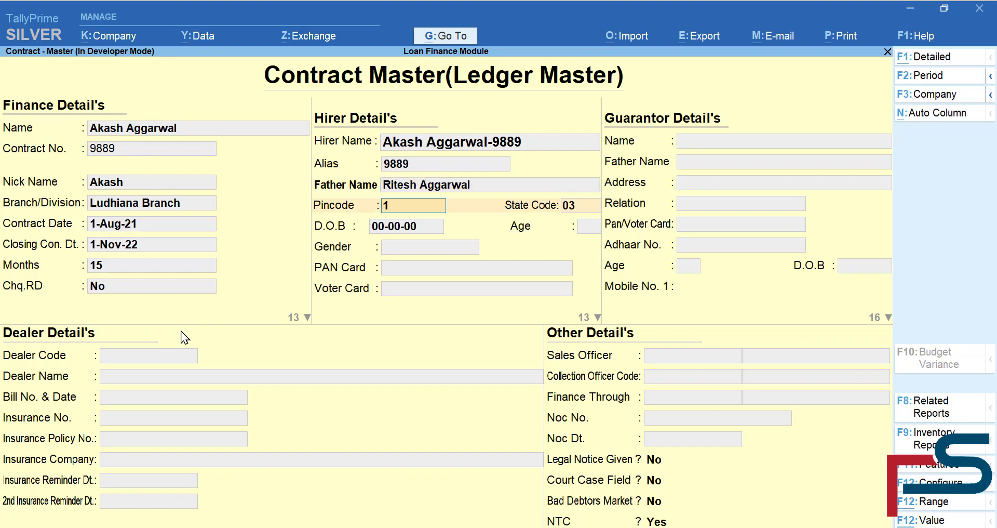
pyautogui.press('Return')
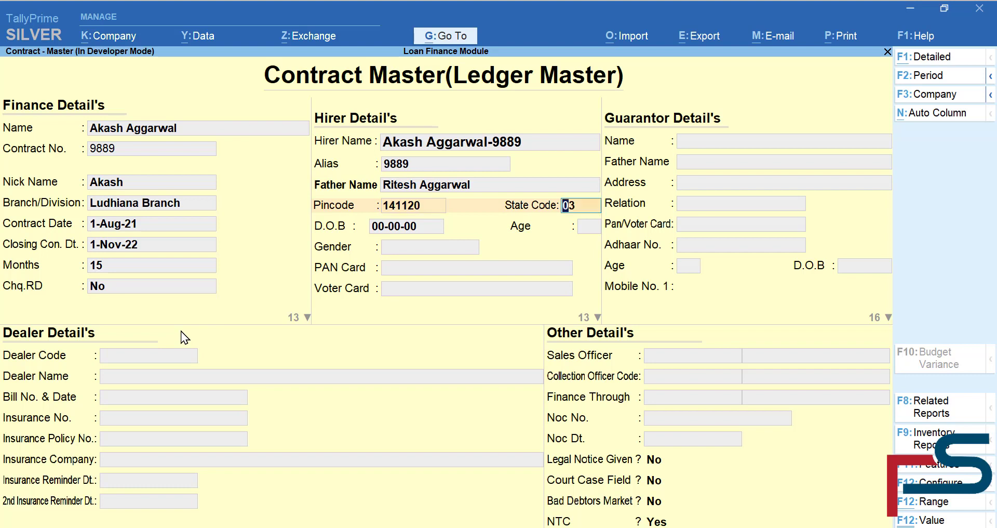
pyautogui.press('Return')
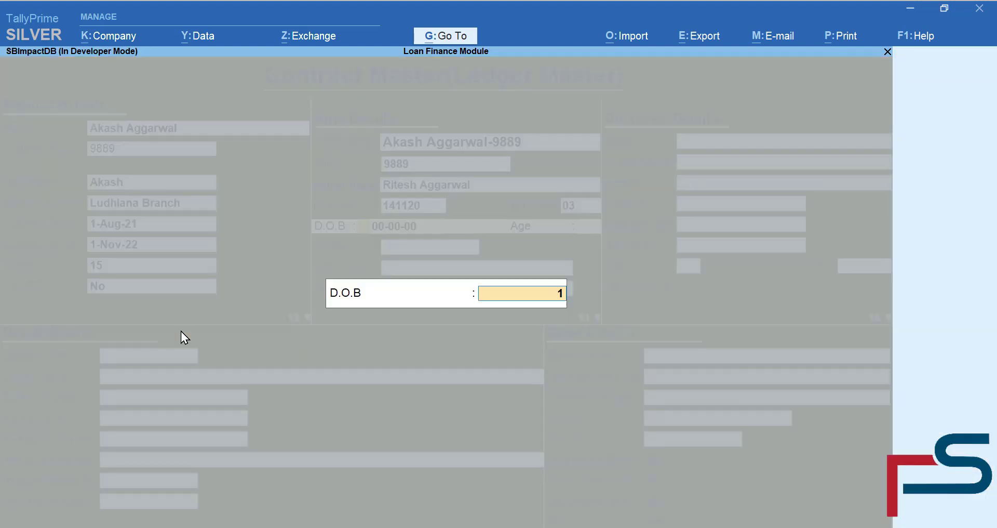
pyautogui.press('Return')
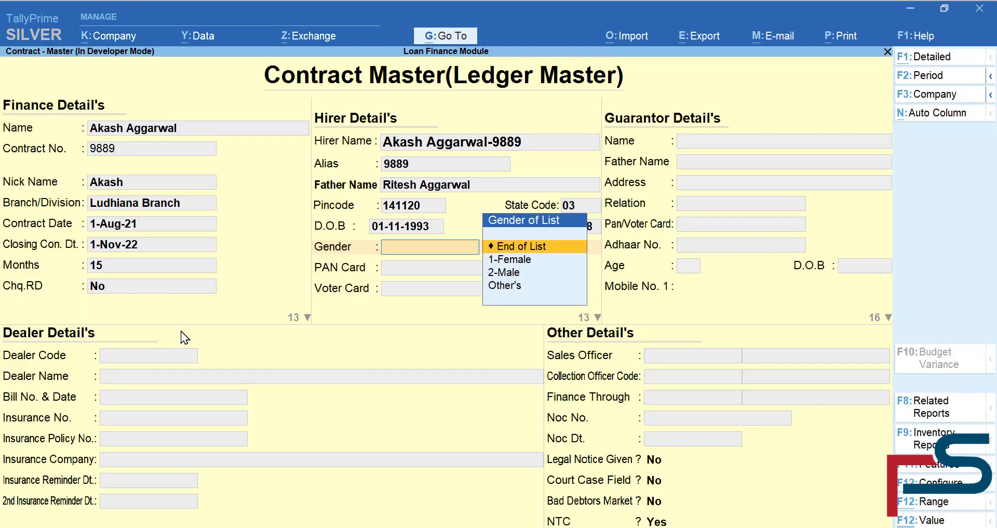
pyautogui.press('Down')
pyautogui.press('Down')
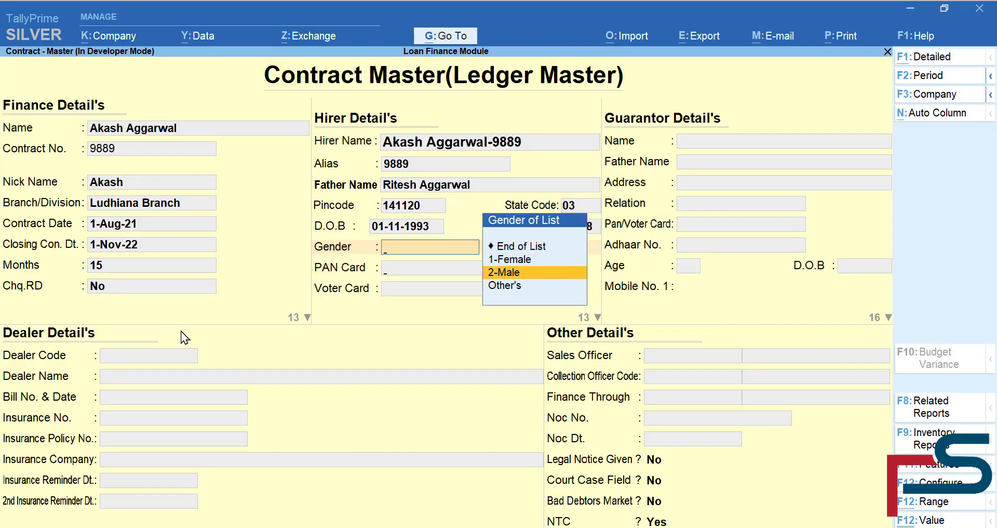
pyautogui.press('Return')
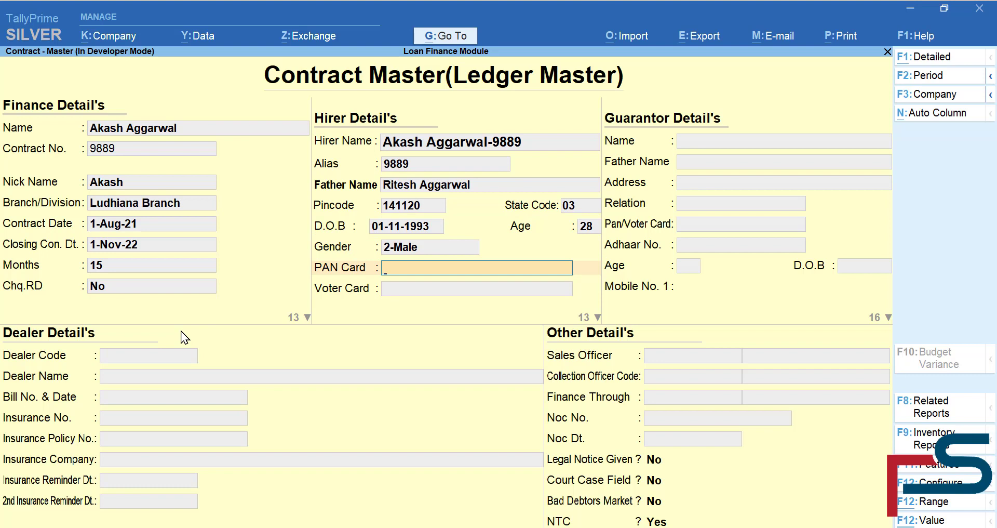
pyautogui.press('Return')
pyautogui.press('Return')
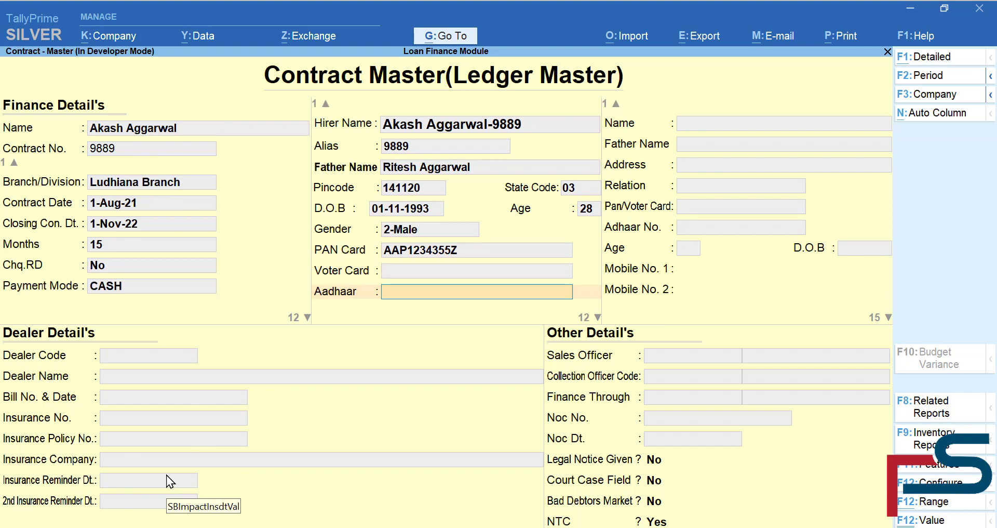
# - Leave the Aadhaar, passport, mobile, address and employment fields empty
pyautogui.press('Return')
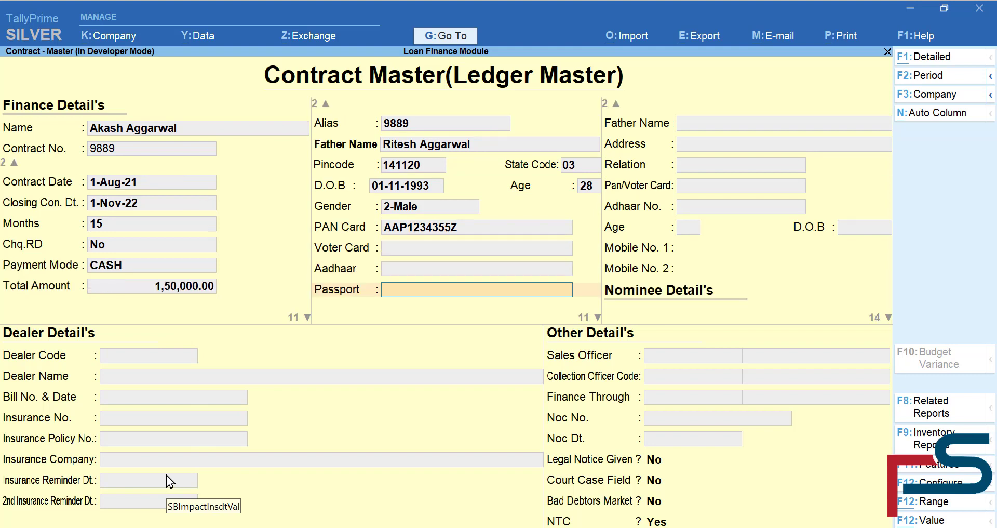
pyautogui.press('Return')
pyautogui.press('Return')
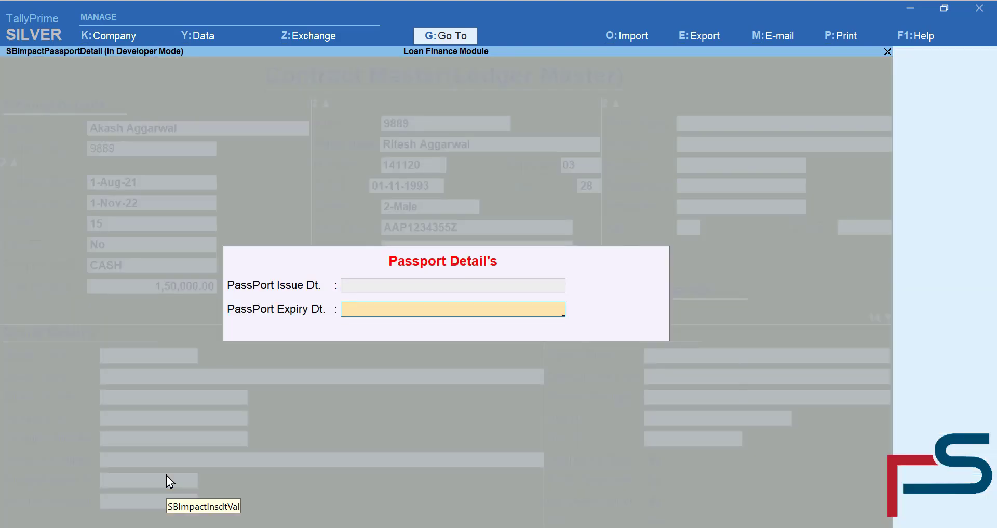
pyautogui.press('Return')
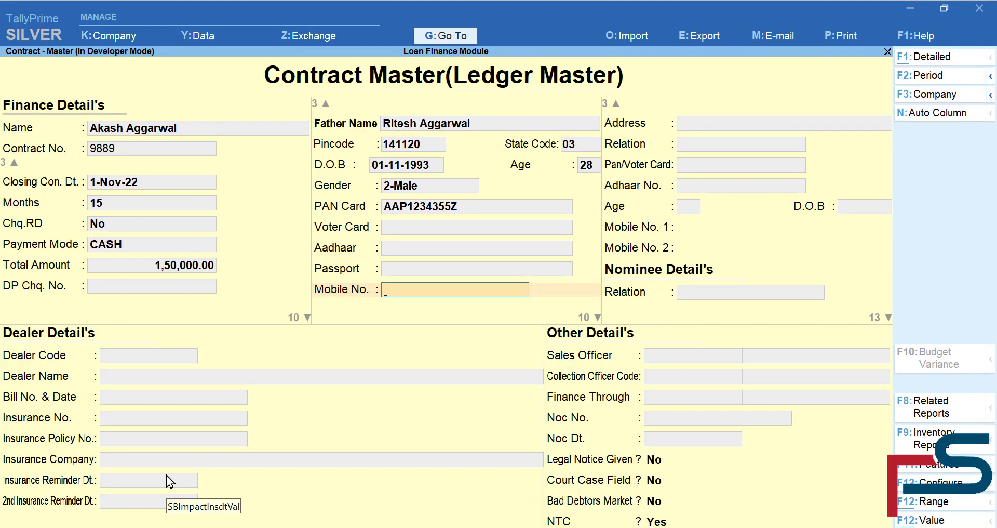
pyautogui.press('Return')
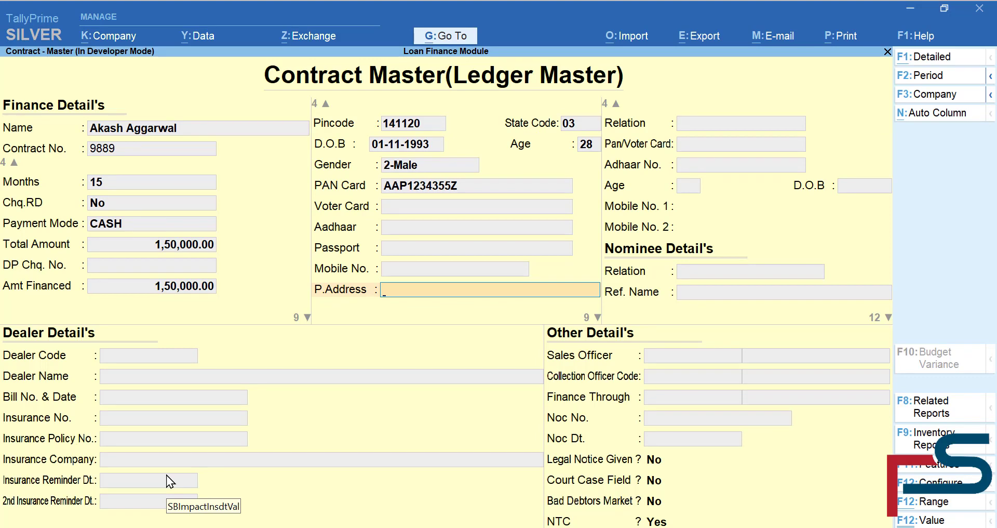
pyautogui.press('Return')
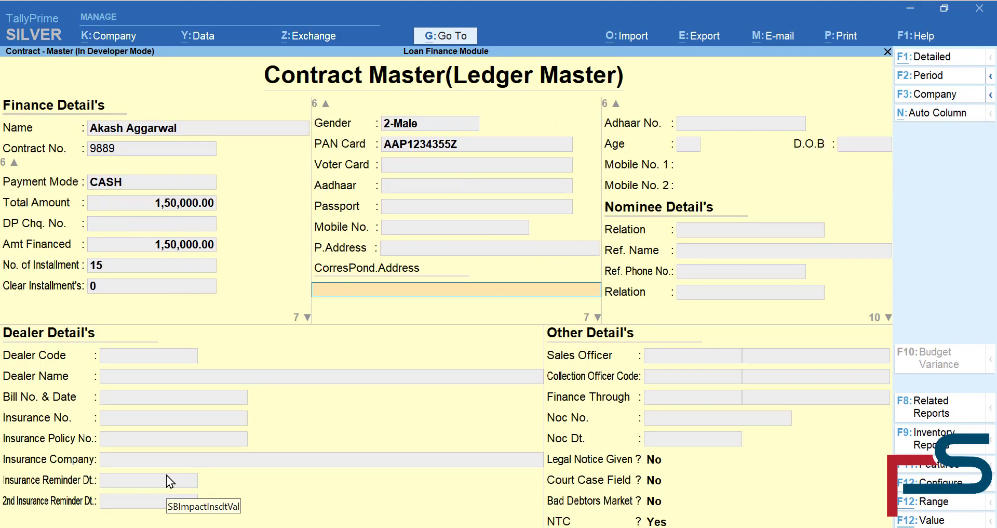
pyautogui.press('Return')
pyautogui.press('Return')
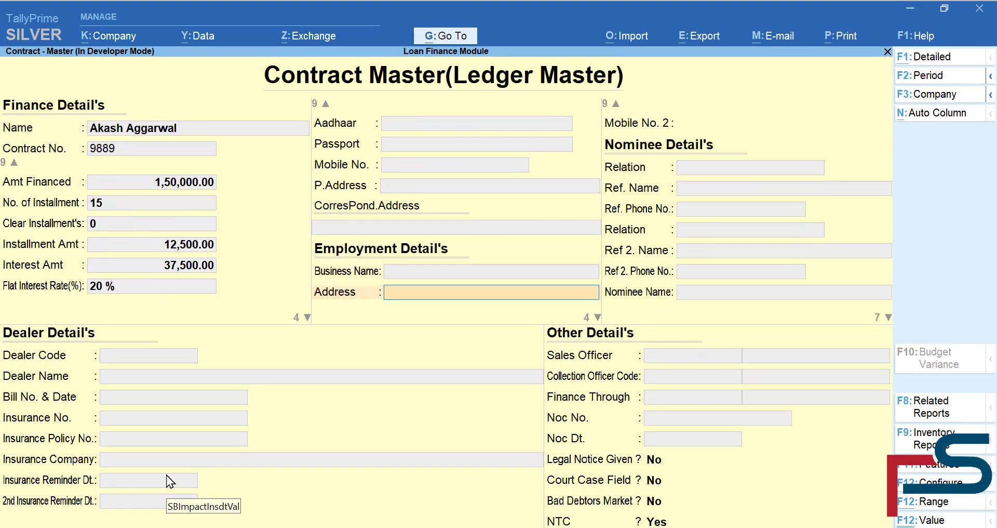
pyautogui.press('Up')
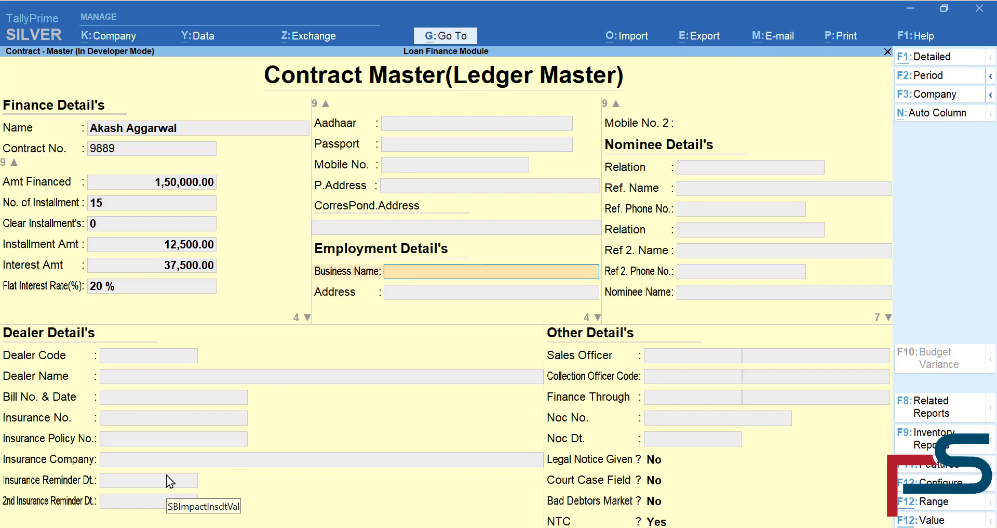
pyautogui.press('Return')
pyautogui.press('Return')
pyautogui.press('Return')
pyautogui.press('Return')
pyautogui.press('Return')
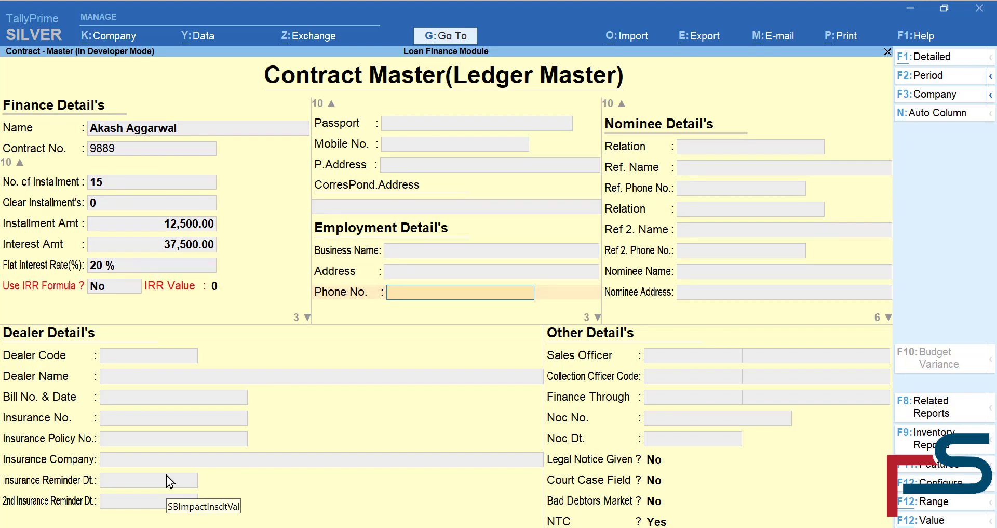
pyautogui.press('Return')
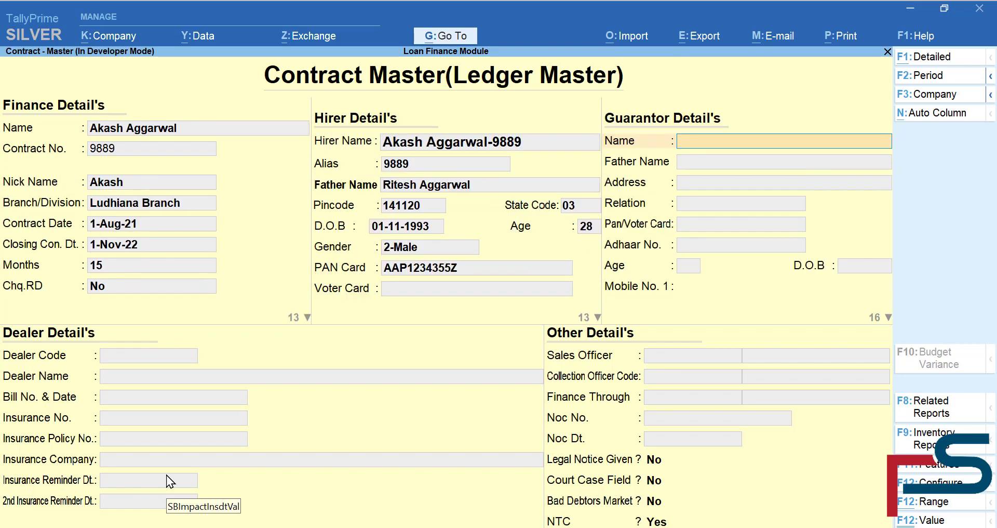
# - Skip guarantor and reference fields and set product 2 Wheeler costing 1,50,000
pyautogui.press('Return')
pyautogui.press('Return')
pyautogui.press('Return')
pyautogui.press('Return')
pyautogui.press('Return')
pyautogui.press('Return')
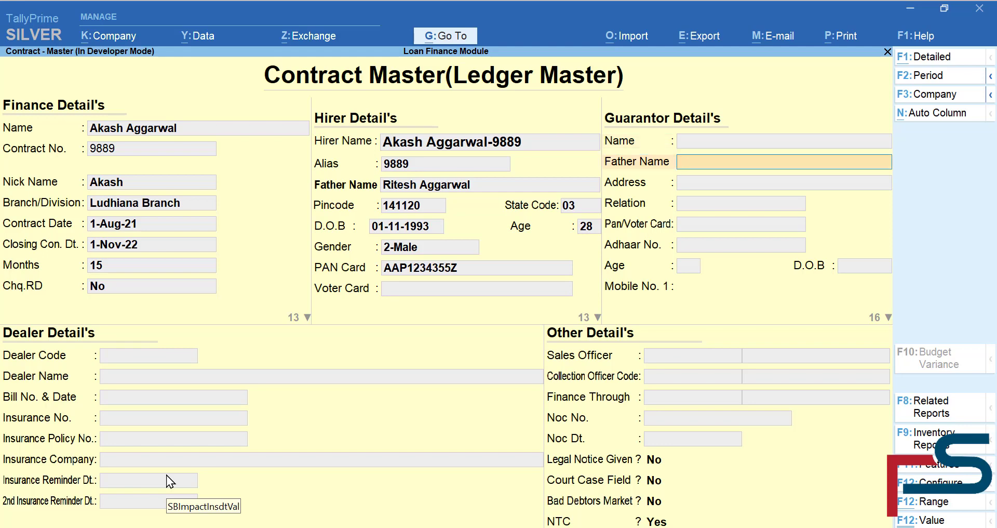
pyautogui.press('Return')
pyautogui.press('Return')
pyautogui.press('Return')
pyautogui.press('Return')
pyautogui.press('Return')
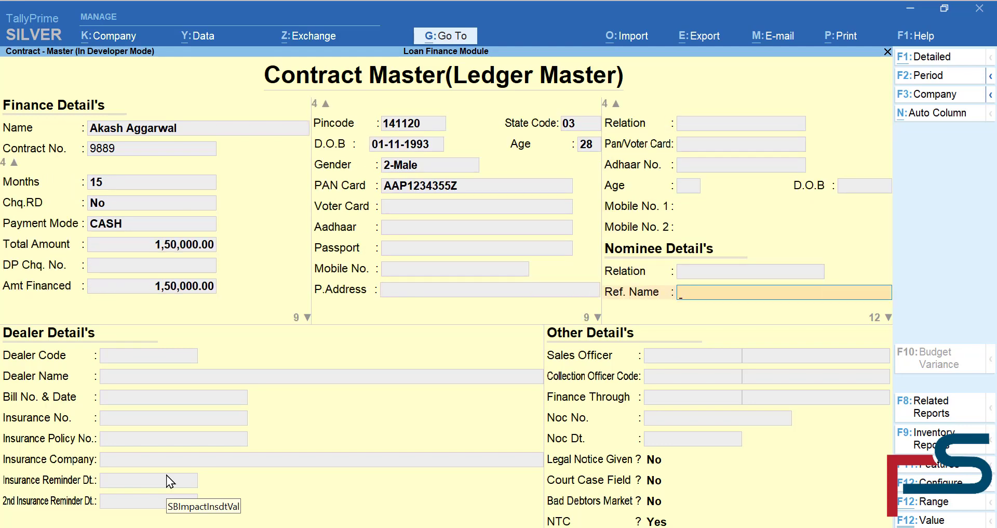
pyautogui.press('Return')
pyautogui.press('Return')
pyautogui.press('Return')
pyautogui.press('Return')
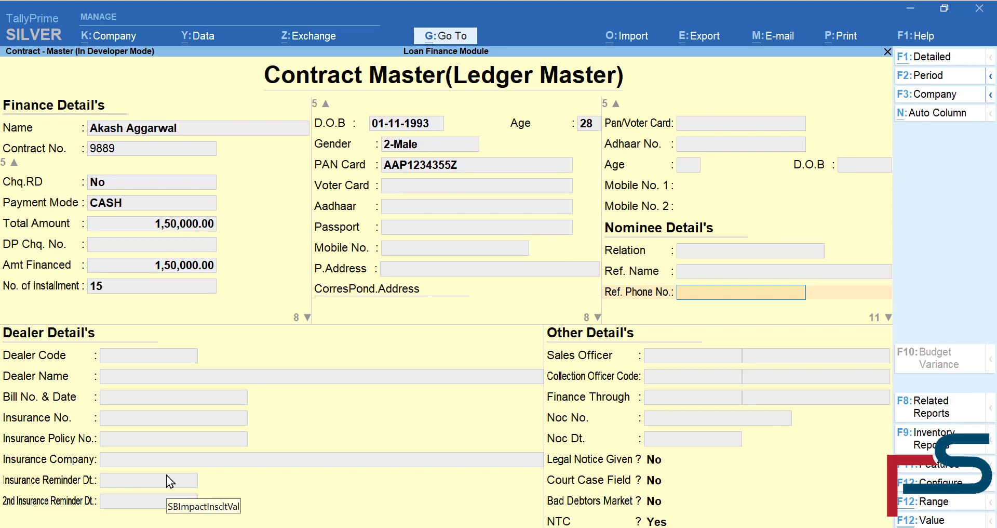
pyautogui.press('Return')
pyautogui.press('Return')
pyautogui.press('Return')
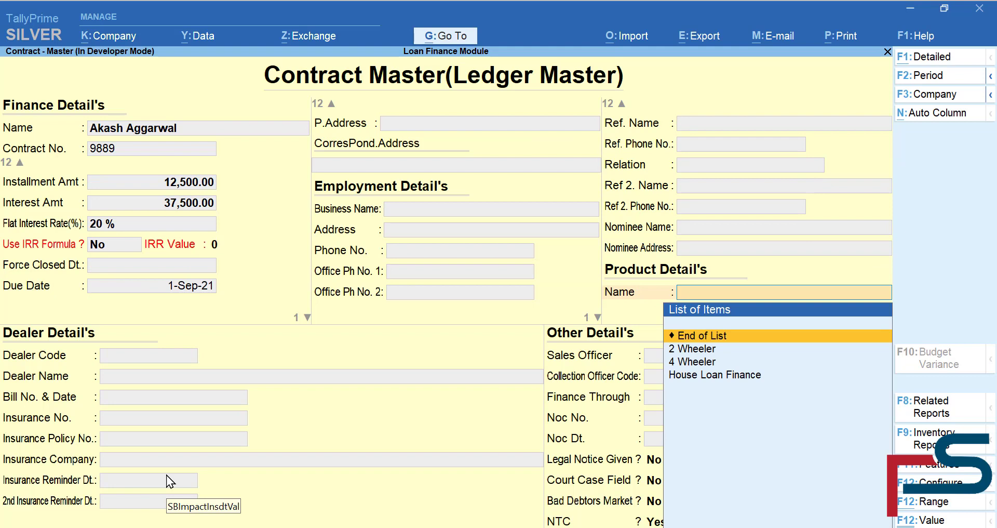
pyautogui.press('Down')
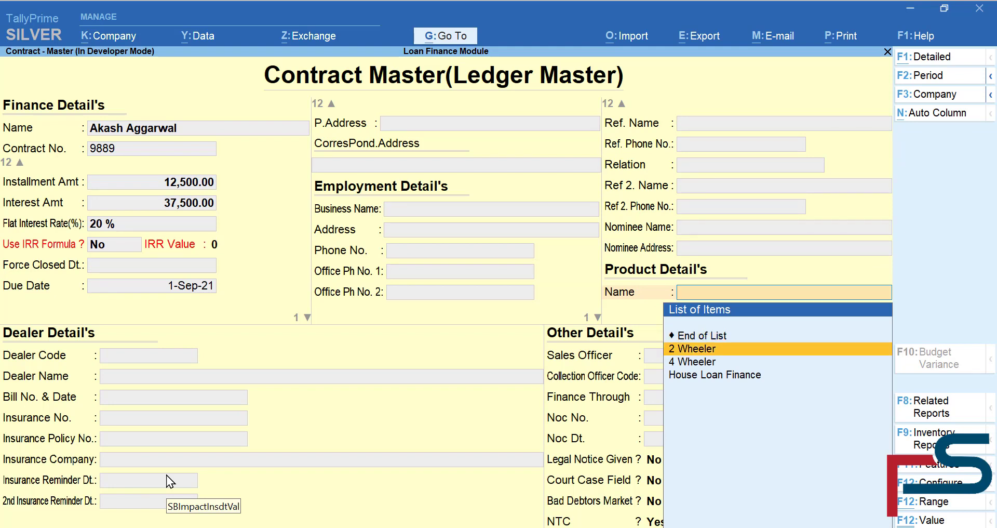
pyautogui.press('Return')
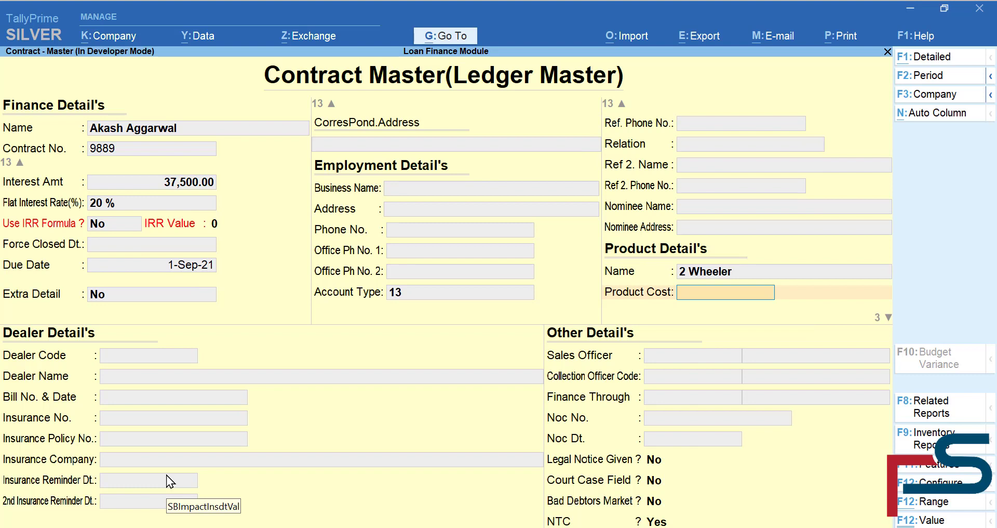
pyautogui.write('10')
pyautogui.press('BackSpace')
pyautogui.write('50000')
pyautogui.press('Return')
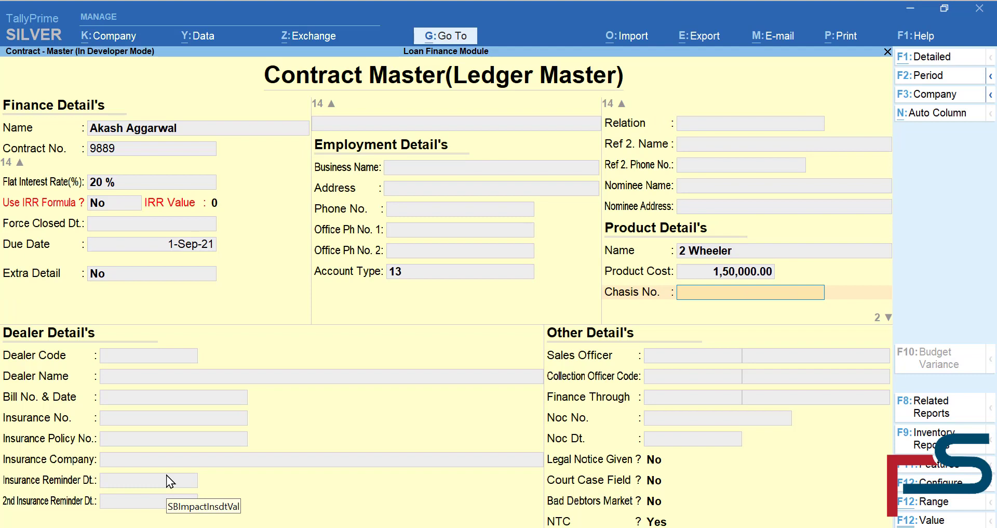
# - Enter chassis number 134234325, engine number 32423234 and the registration number
pyautogui.write('134234325')
pyautogui.press('Return')
pyautogui.write('32423234')
pyautogui.press('Return')
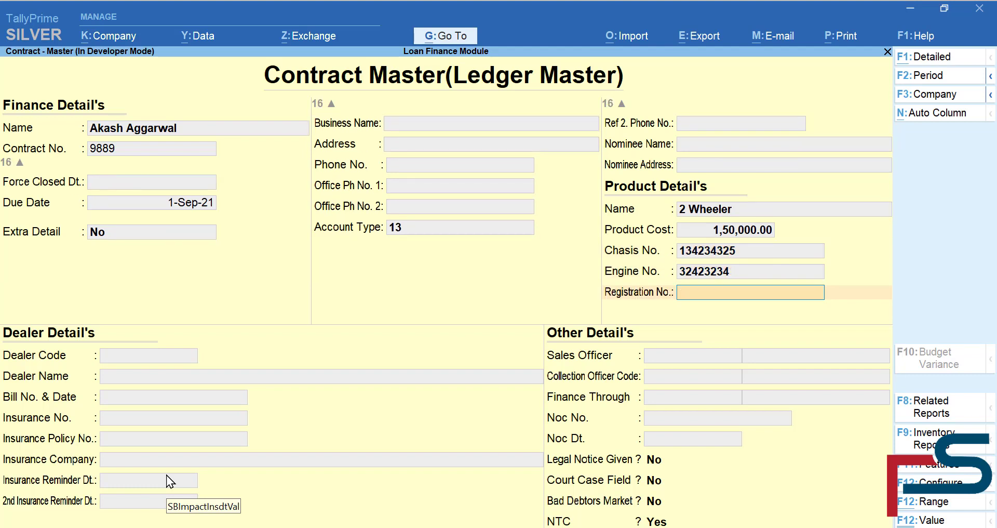
pyautogui.write('12343245356')
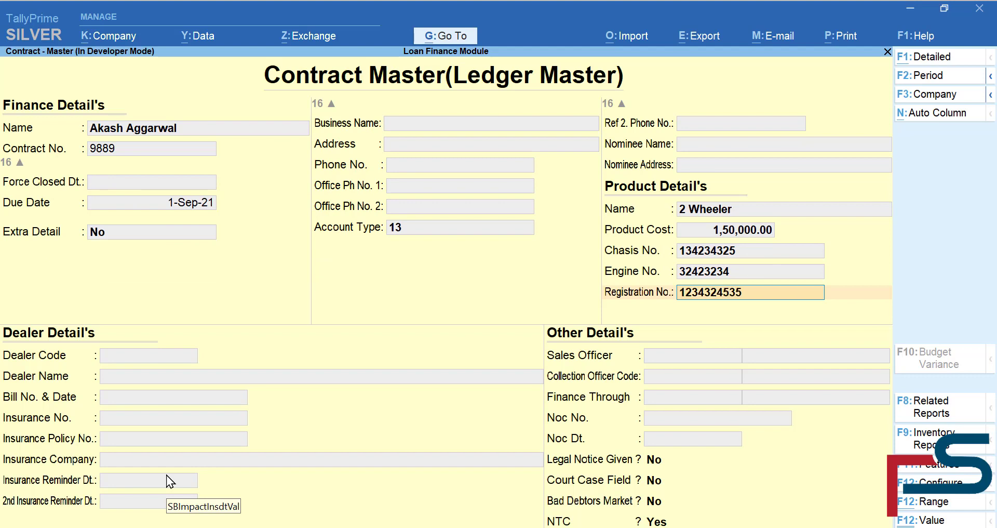
pyautogui.press('Return')
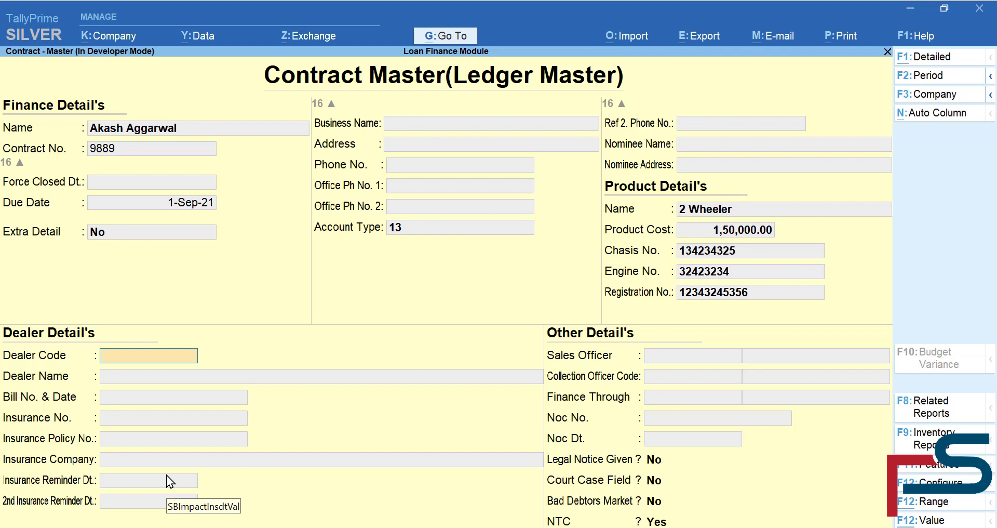
# - Enter bill '1 & 1.8.20201' plus insurance and policy numbers, leaving dealer and insurer unset
pyautogui.press('Return')
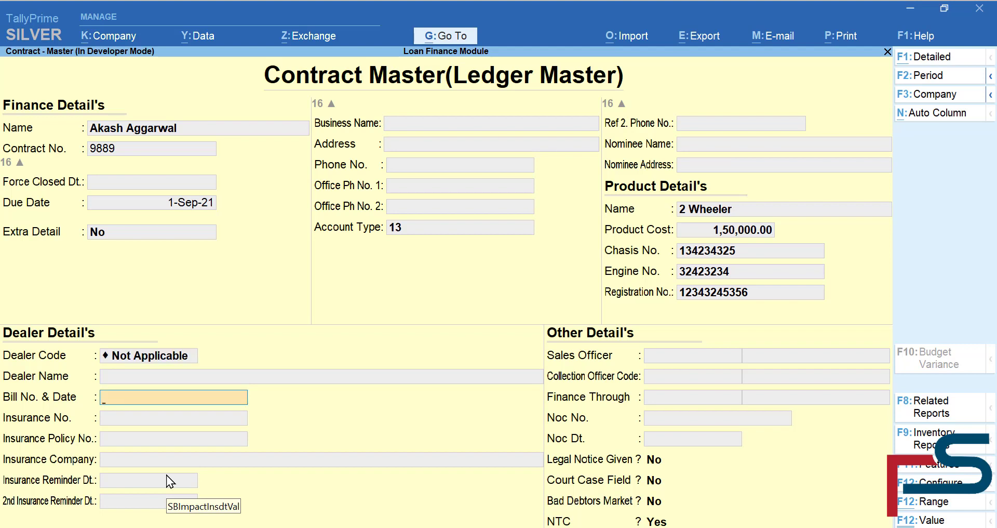
pyautogui.write('1 & 1.8.20201')
pyautogui.press('Return')
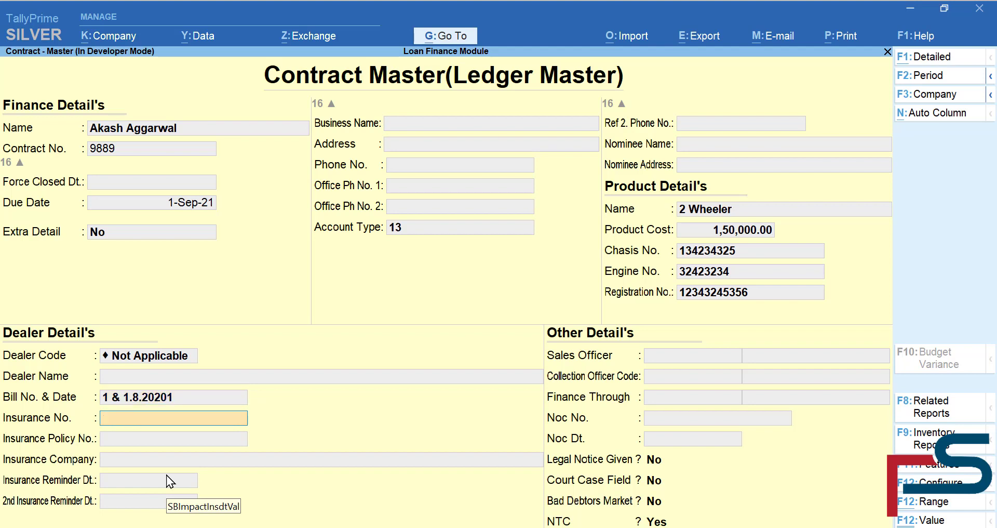
pyautogui.write('1234')
pyautogui.press('Return')
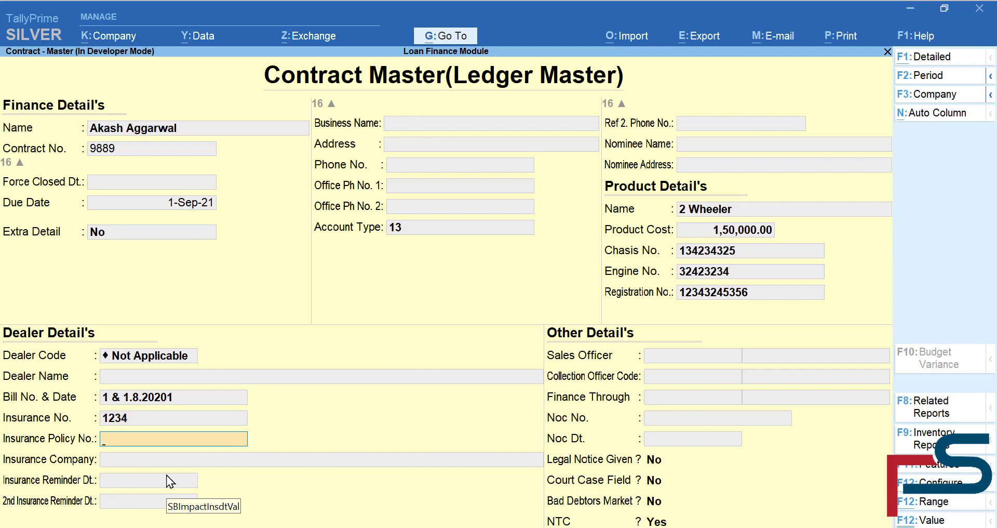
pyautogui.write('2133253')
pyautogui.press('Return')
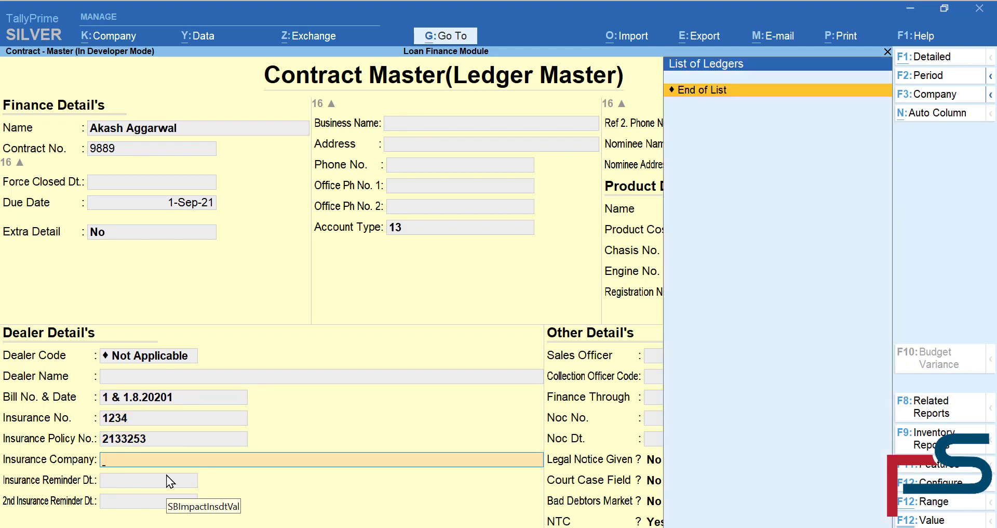
pyautogui.press('Return')
pyautogui.press('Return')
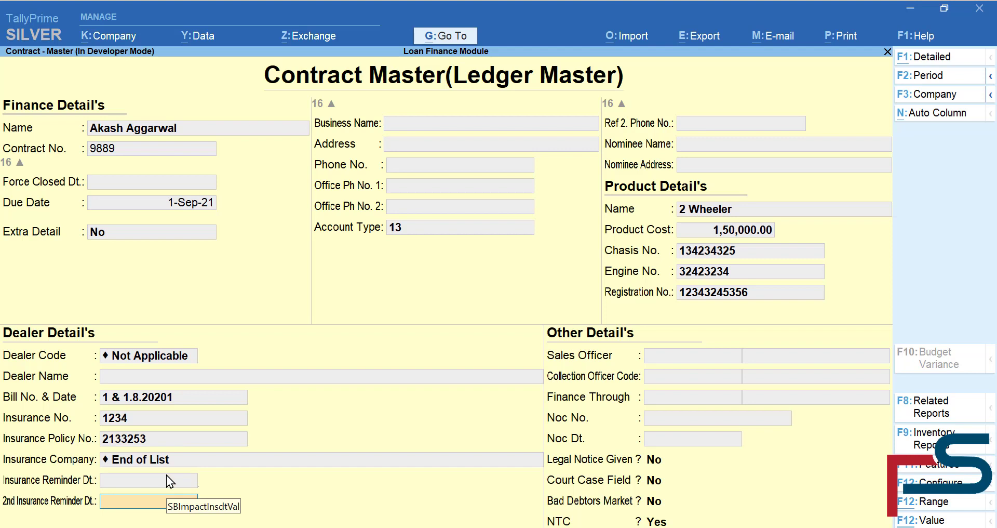
pyautogui.press('Return')
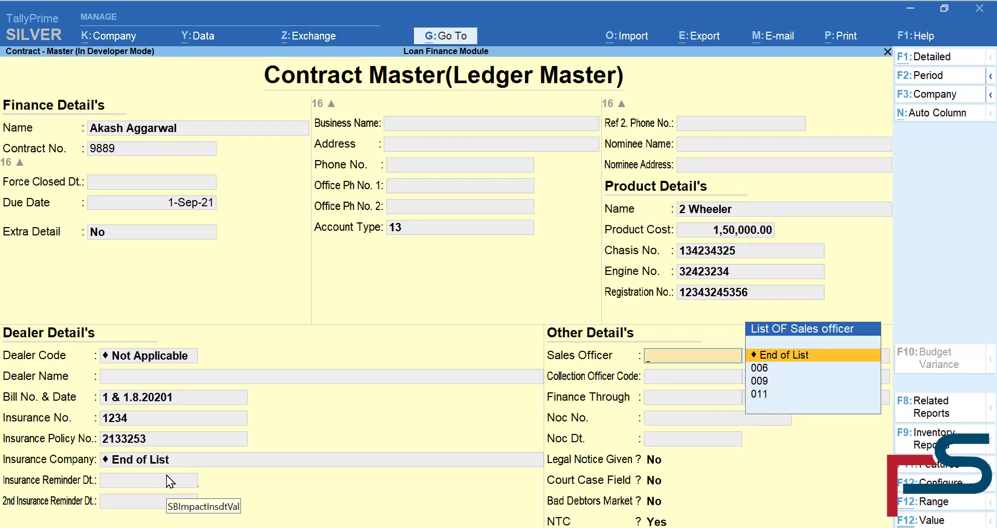
# - Assign sales officer 011 and collection officer 006, skipping remaining fields to the Accept prompt
pyautogui.press('Down')
pyautogui.press('Down')
pyautogui.press('Down')
pyautogui.press('Return')
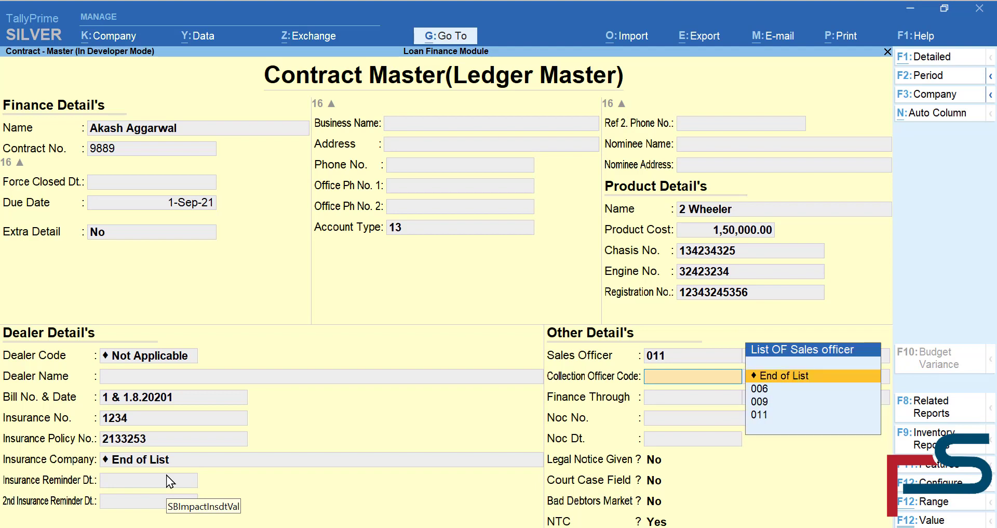
pyautogui.press('Down')
pyautogui.press('Down')
pyautogui.press('Up')
pyautogui.press('Return')
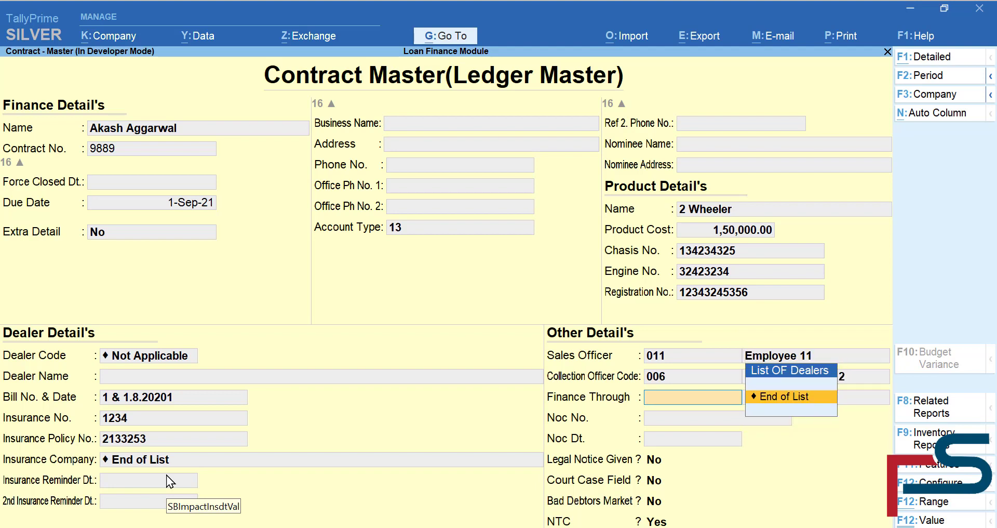
pyautogui.press('Return')
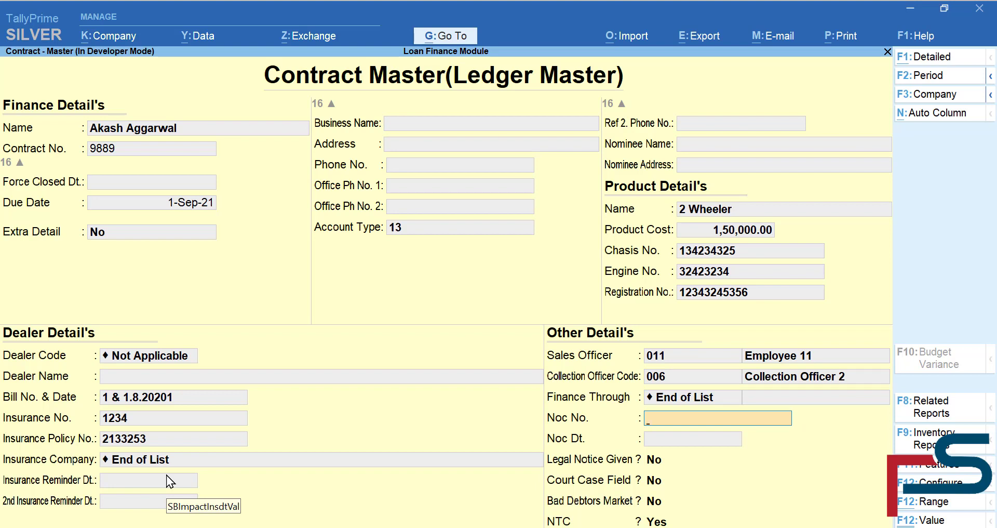
pyautogui.press('Return')
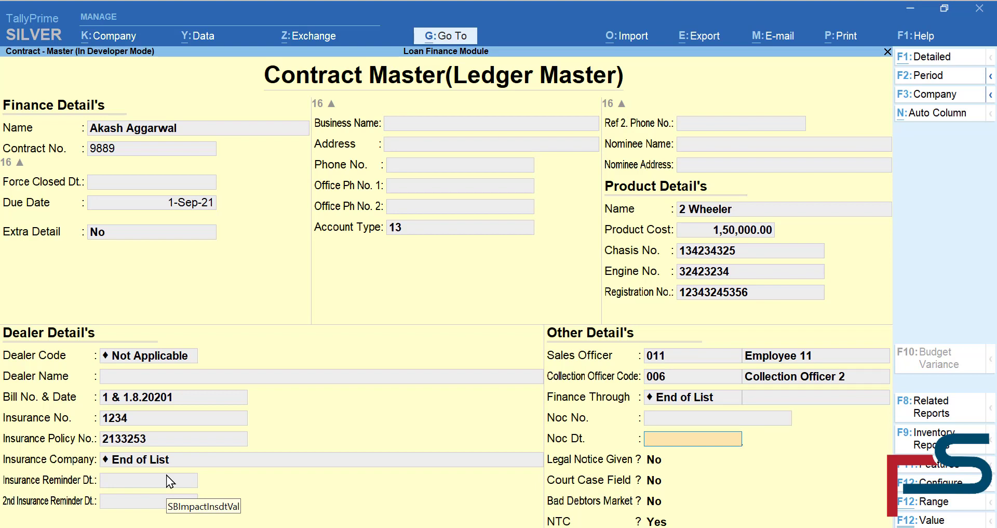
pyautogui.press('Return')
pyautogui.press('Return')
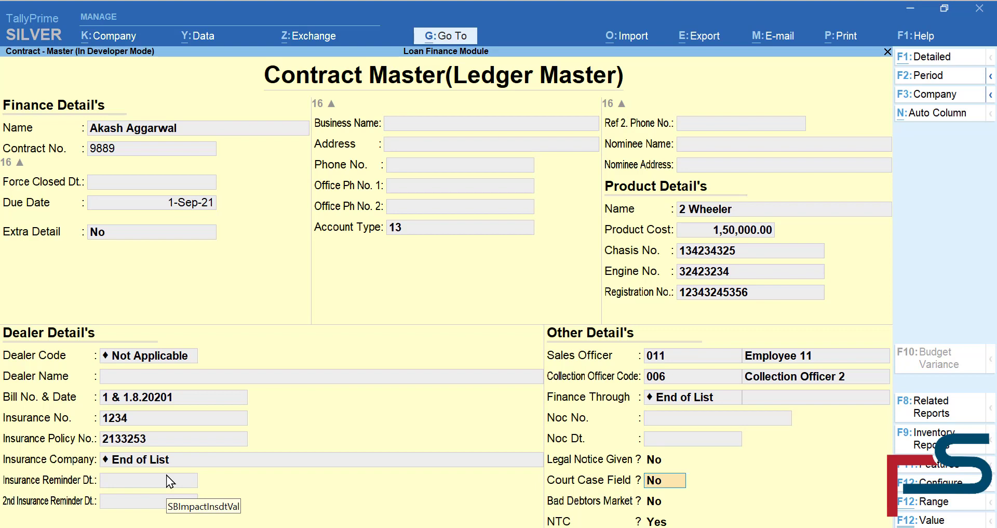
pyautogui.press('Return')
pyautogui.press('Return')
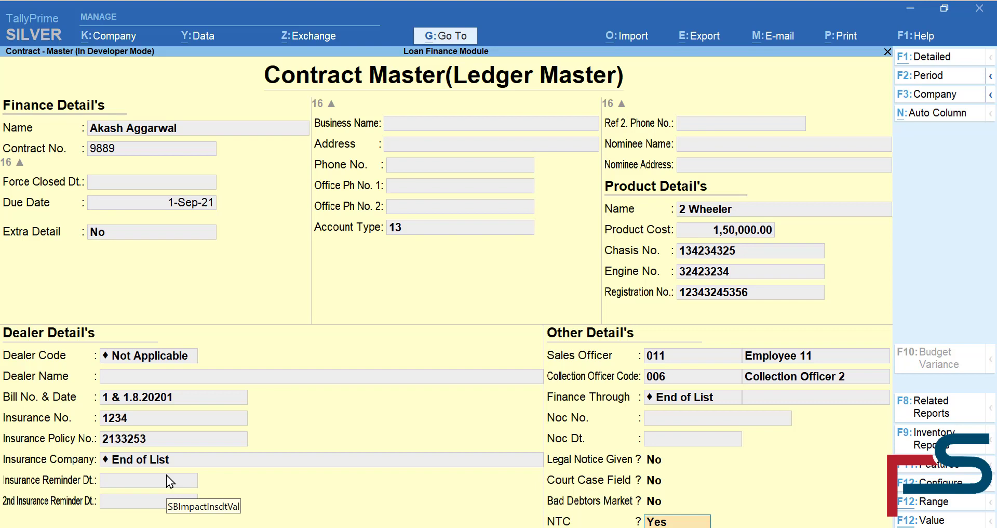
pyautogui.press('Return')
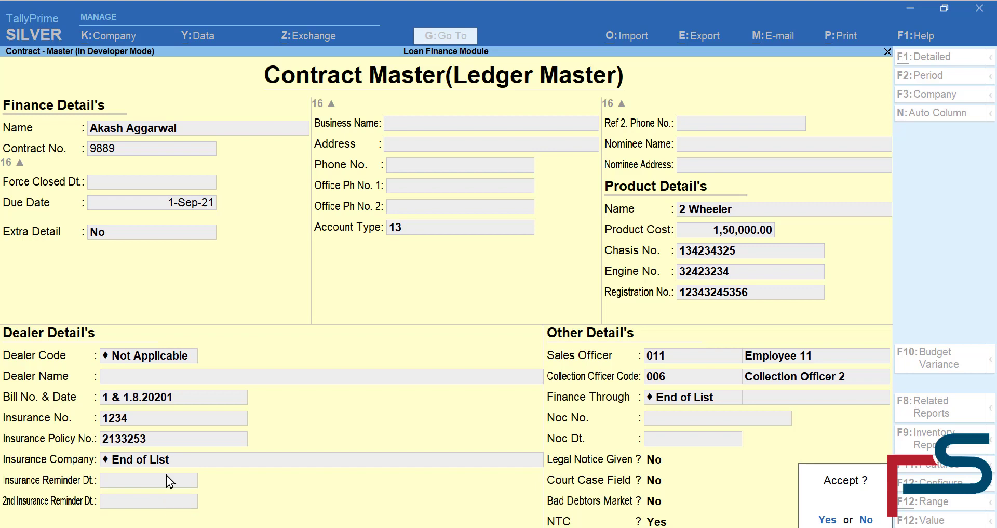
# - Save the contract and choose Alter under Contract-Master
pyautogui.press('Return')
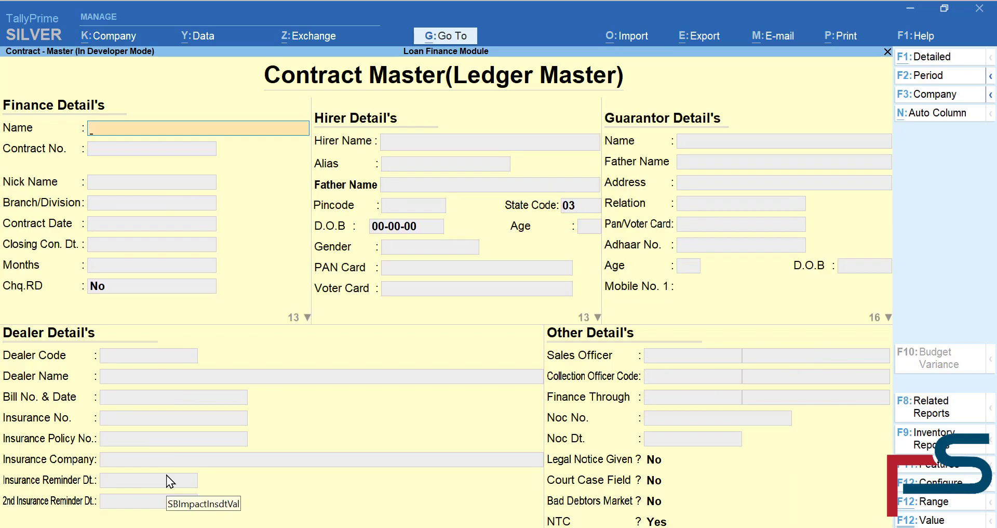
pyautogui.press('Escape')
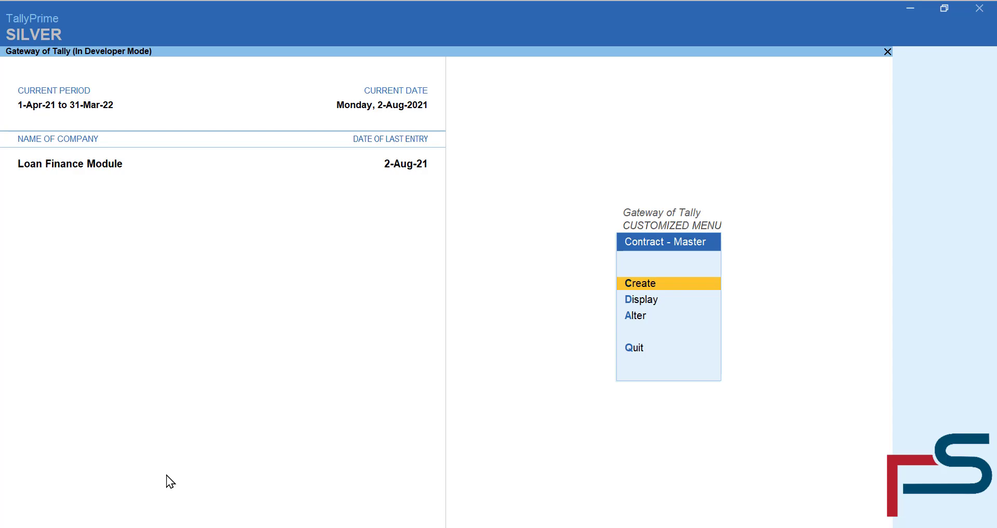
pyautogui.press('Down')
pyautogui.press('Down')
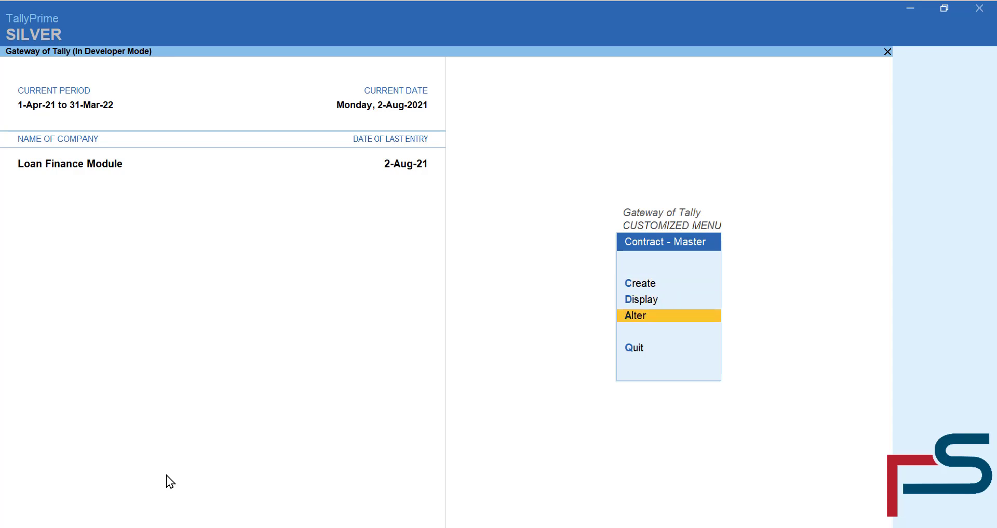
pyautogui.press('Return')
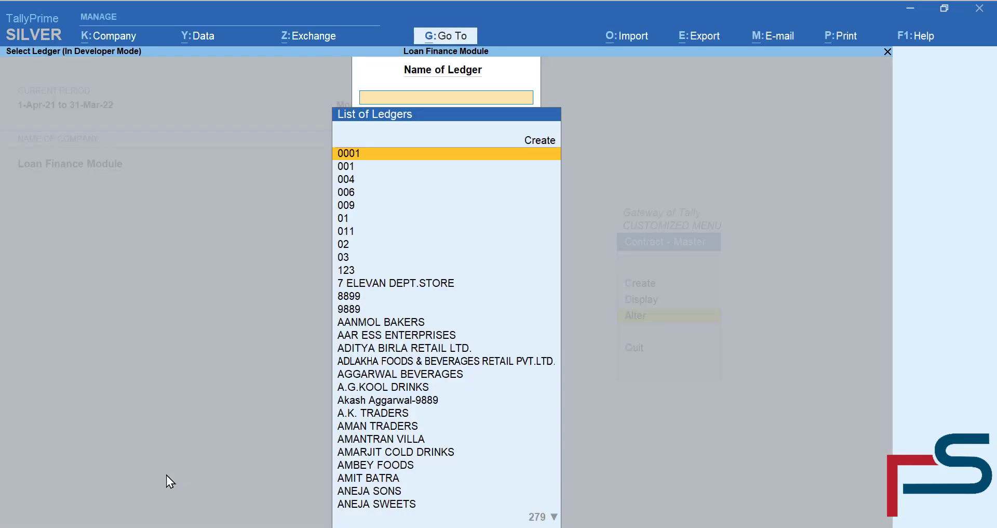
# - Search for the borrower's ledger and open its contract for alteration
pyautogui.write('aga')
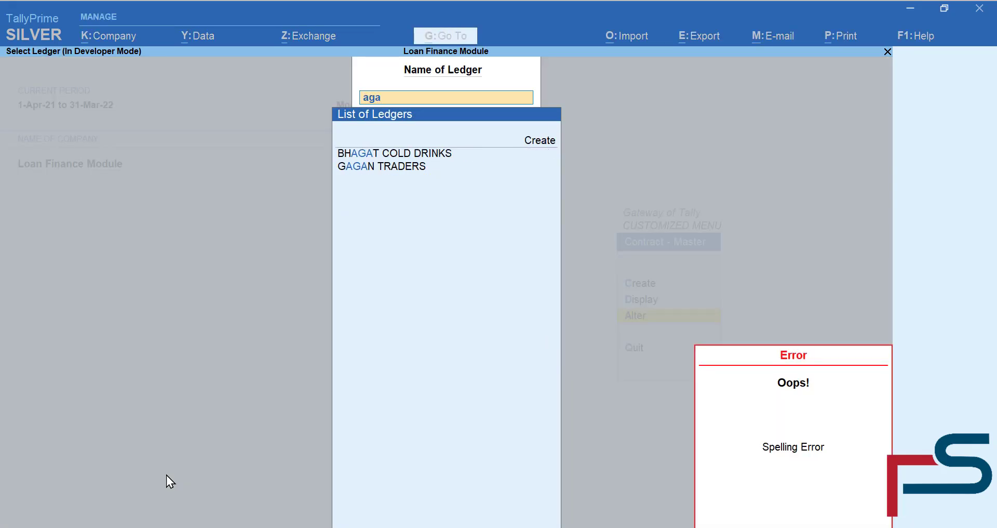
pyautogui.press('BackSpace')
pyautogui.press('BackSpace')
pyautogui.press('BackSpace')
pyautogui.write('akash')
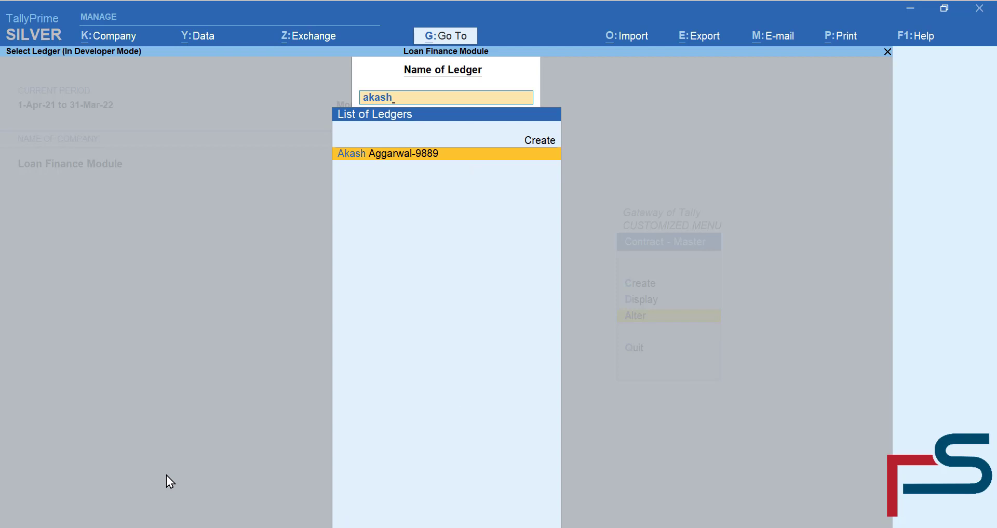
pyautogui.press('Return')
pyautogui.press('Return')
pyautogui.press('Return')
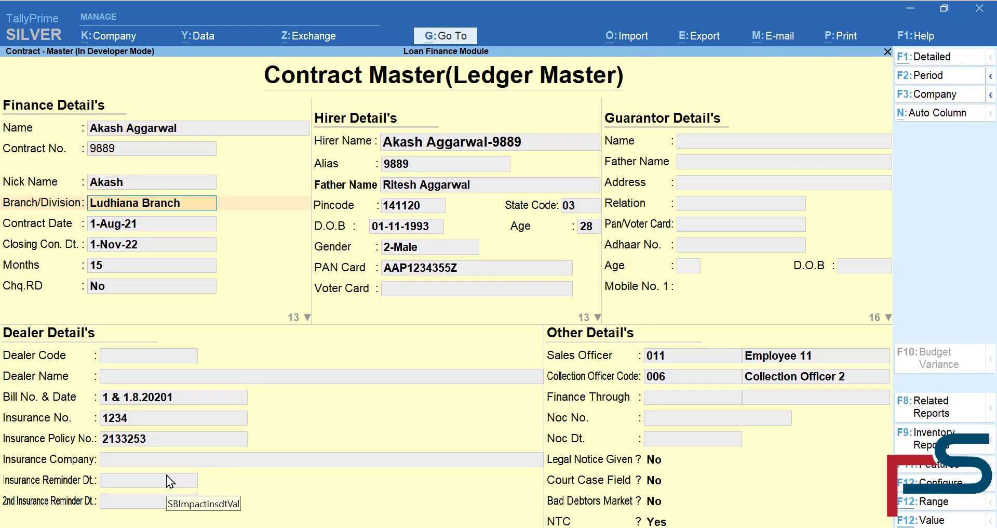
pyautogui.press('Return')
pyautogui.press('Return')
pyautogui.press('Return')
pyautogui.press('Return')
pyautogui.press('Return')
pyautogui.press('Return')
pyautogui.press('Return')
pyautogui.press('Return')
pyautogui.press('Return')
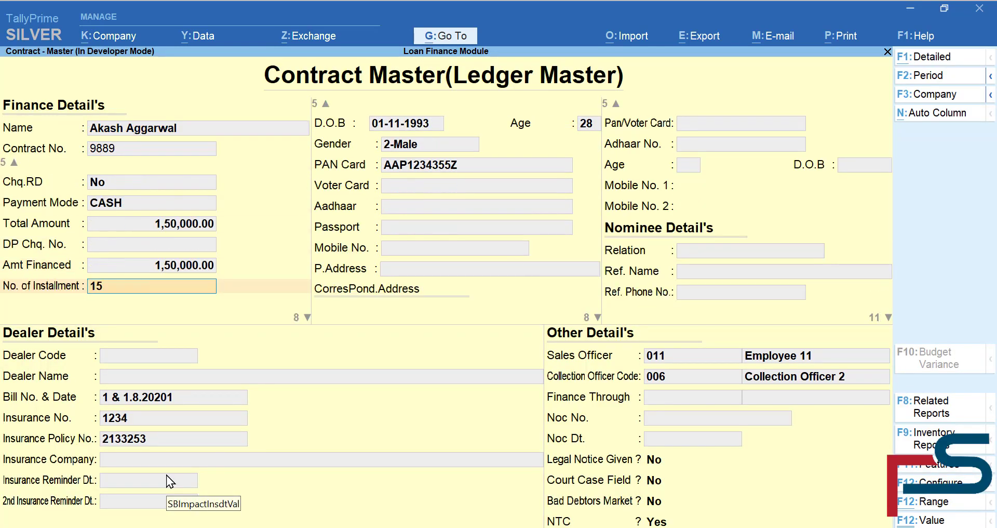
# - Skip past the installment and interest fields and answer y to Use IRR Formula
pyautogui.press('Return')
pyautogui.press('Return')
pyautogui.press('Return')
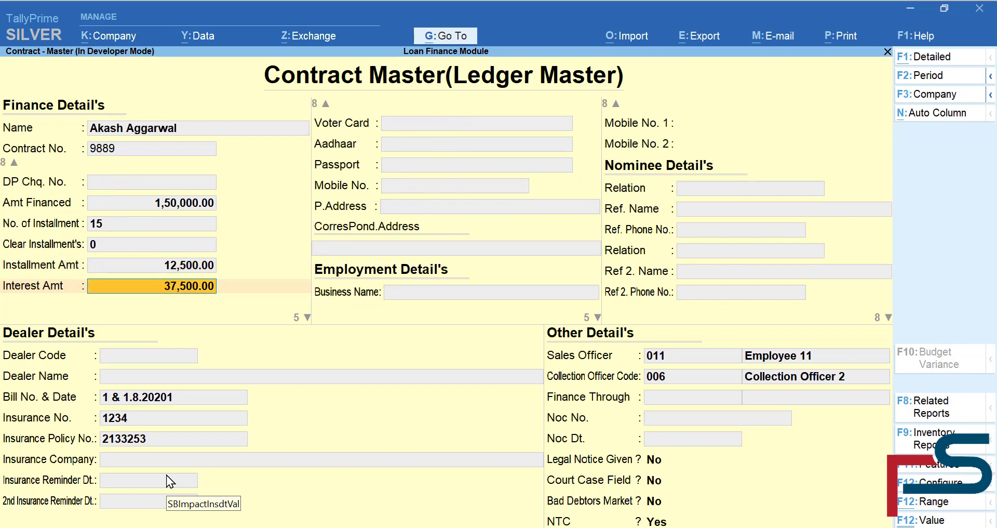
pyautogui.press('Return')
pyautogui.press('Return')
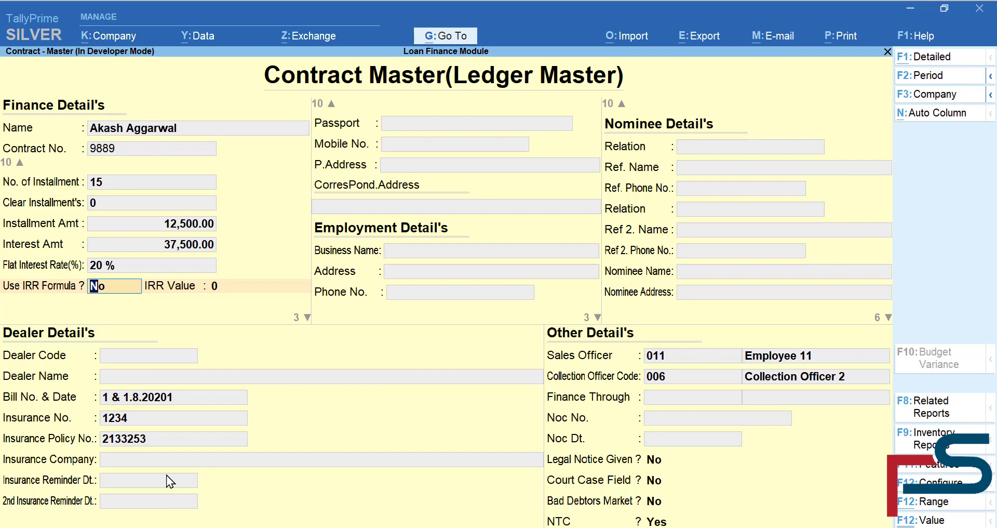
pyautogui.write('y')
# - Accept the IRR formula (IRR 35.1407), save the contract master and exit to the Gateway
pyautogui.press('Return')
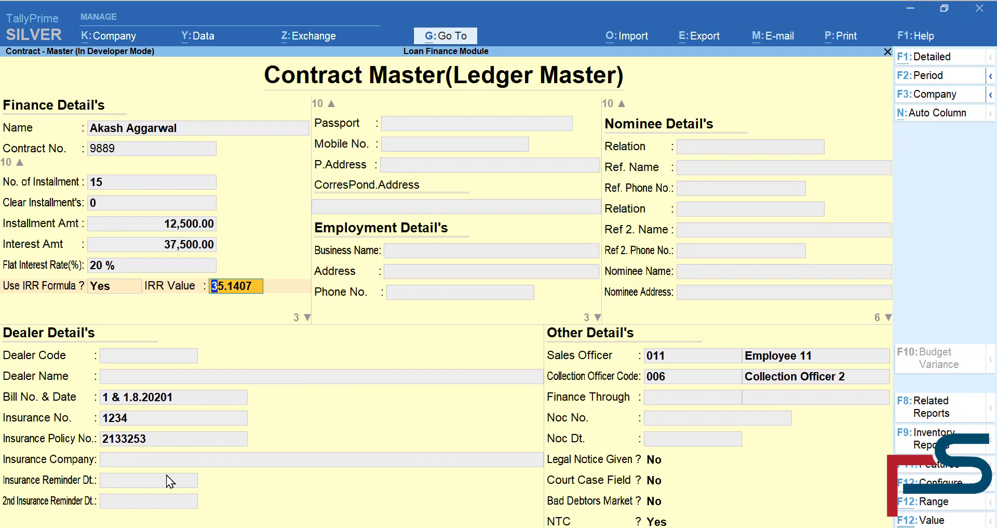
pyautogui.press('Return')
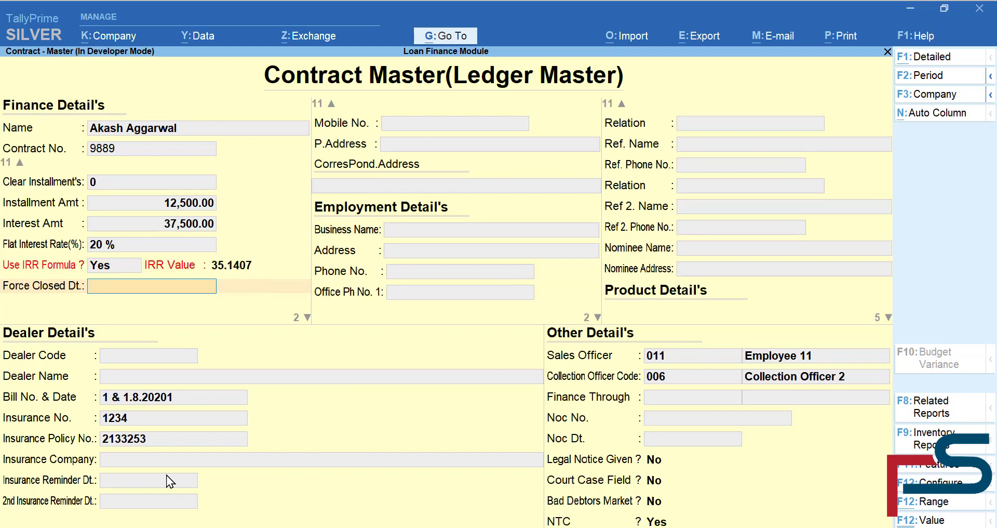
pyautogui.press('Return')
pyautogui.press('Return')
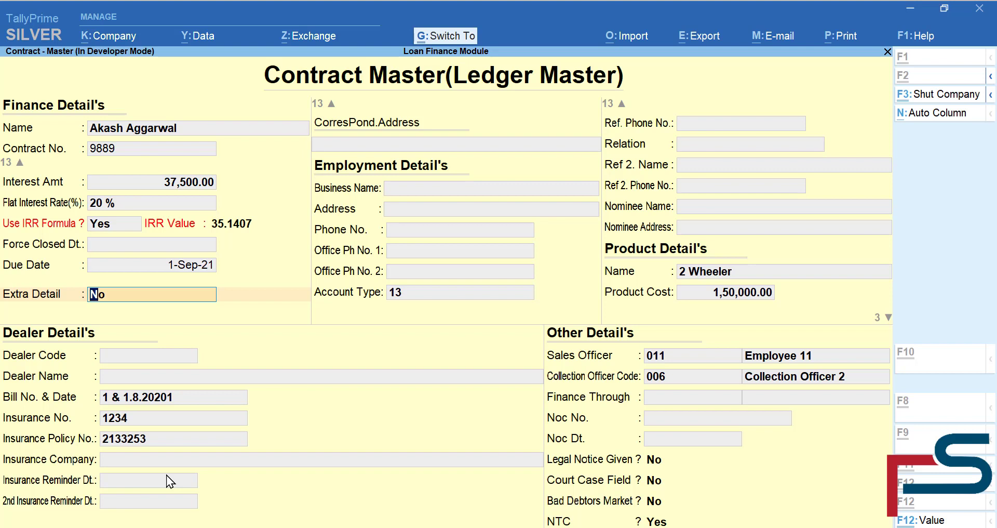
pyautogui.press('Return')
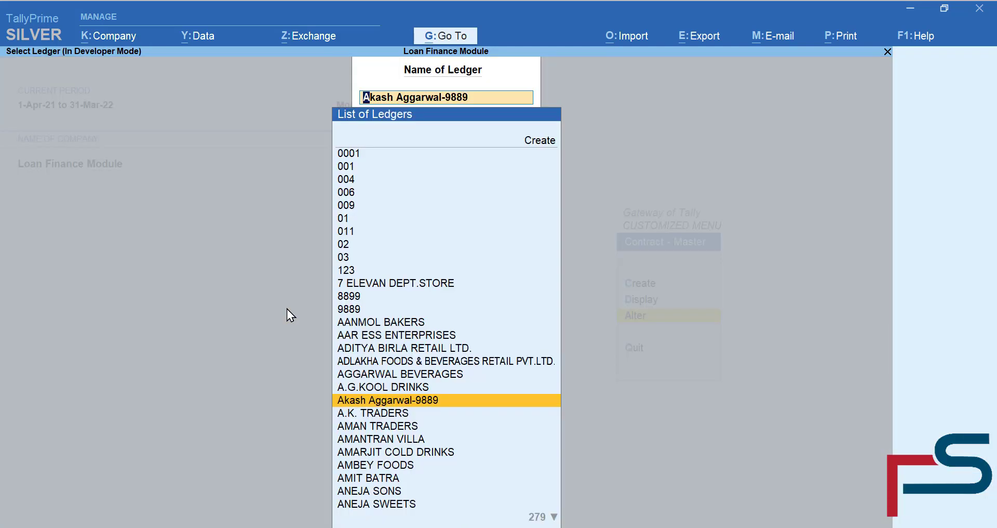
pyautogui.press('Escape')
pyautogui.press('Escape')
pyautogui.press('Escape')
pyautogui.press('Escape')
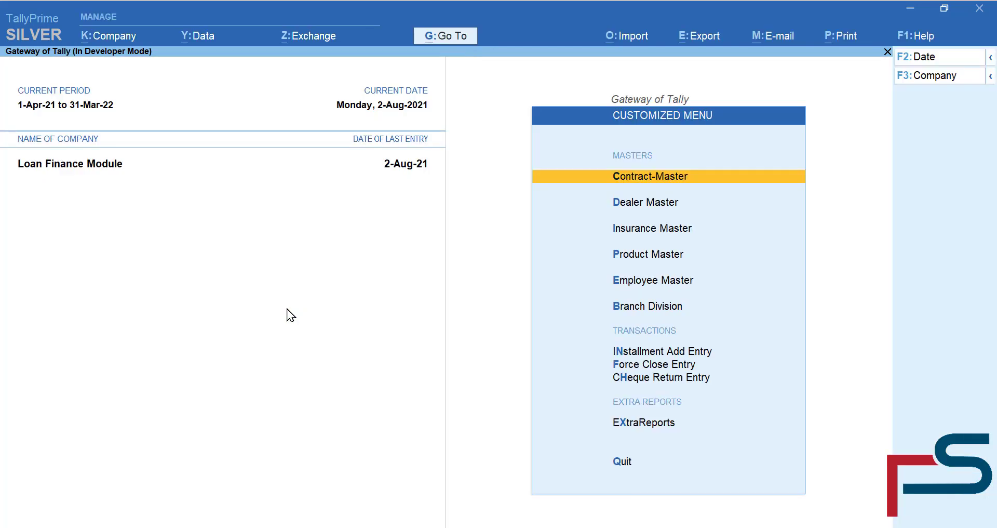
# - Open the borrower's ledger vouchers and clear the report period
pyautogui.write('dal')
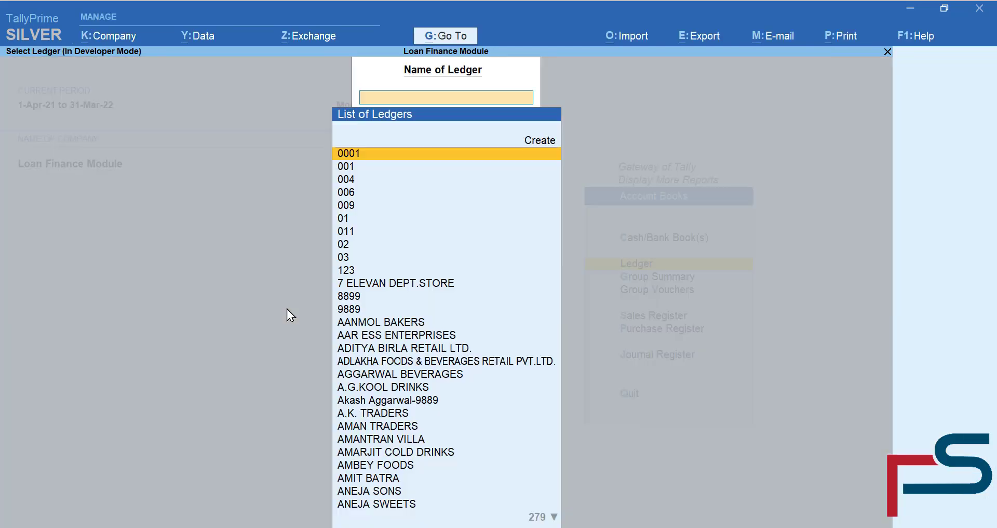
pyautogui.write('Akash')
pyautogui.press('Return')
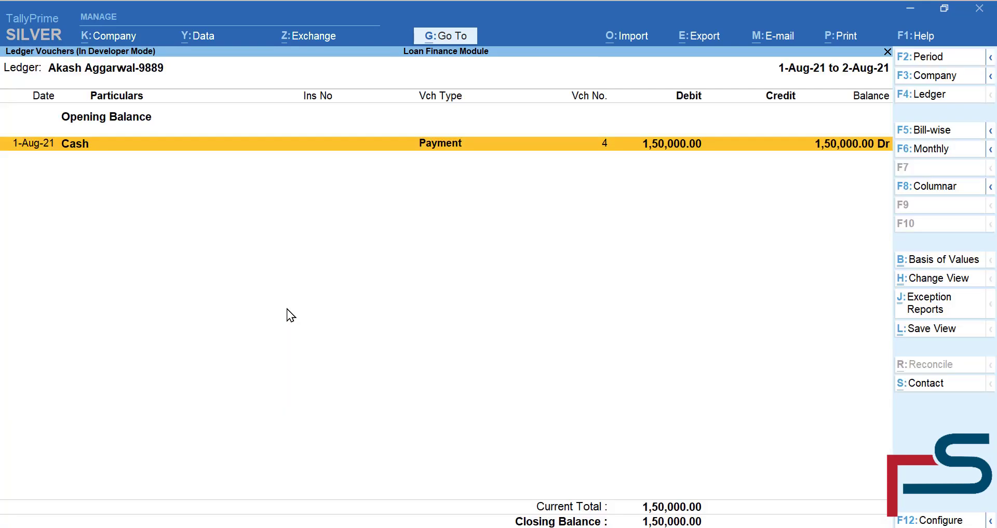
pyautogui.press('alt')
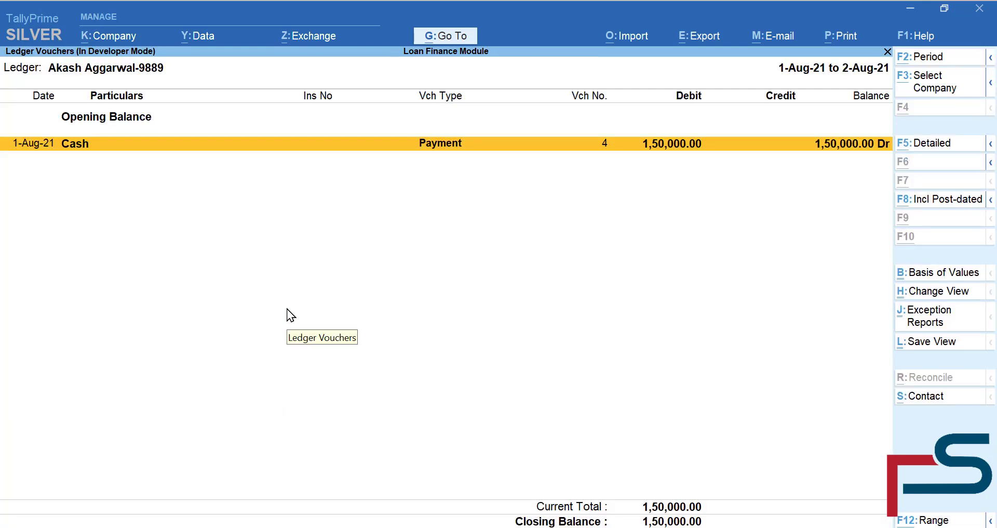
pyautogui.hotkey('alt', 'F2')
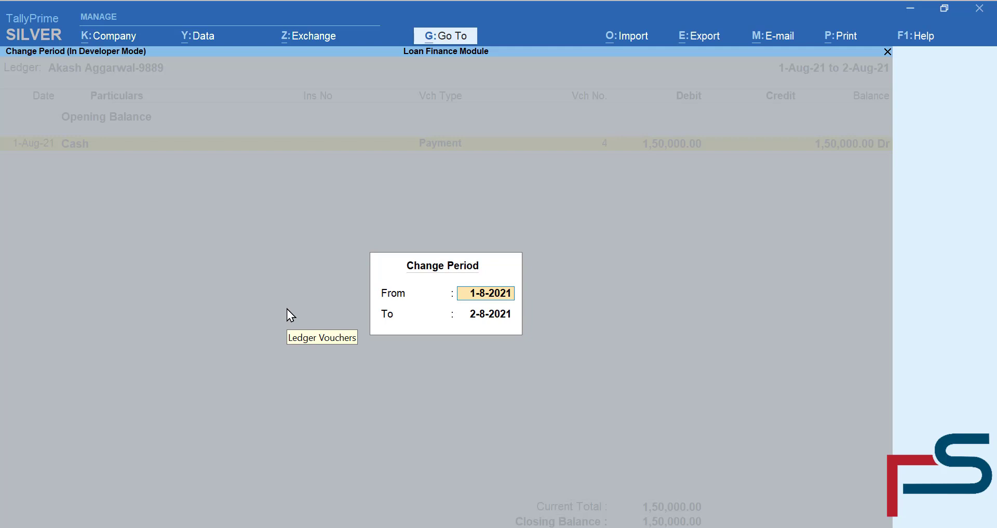
pyautogui.press('BackSpace')
pyautogui.press('Return')
pyautogui.press('BackSpace')
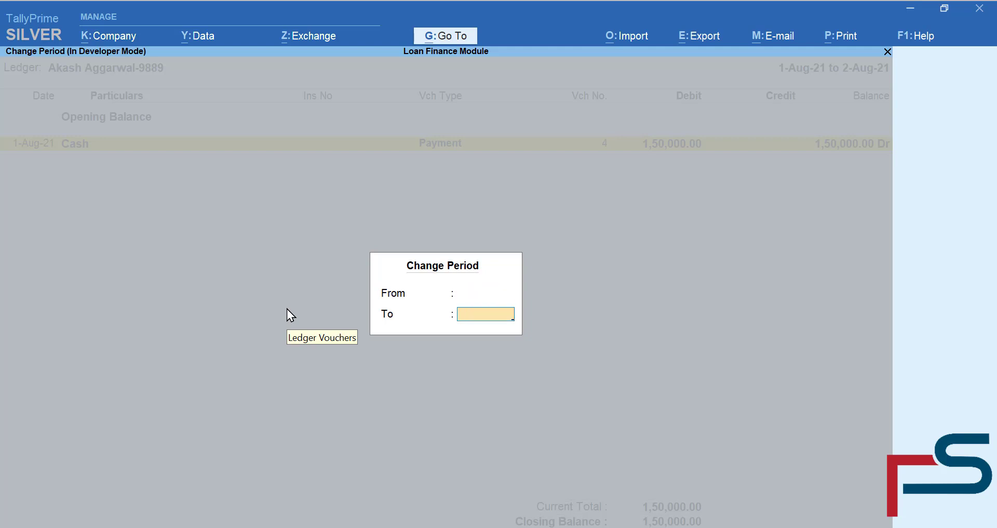
pyautogui.press('Return')
# - Set the report period from 1-8-21 to 31-3-28
pyautogui.hotkey('alt', 'F2')
pyautogui.write('1')
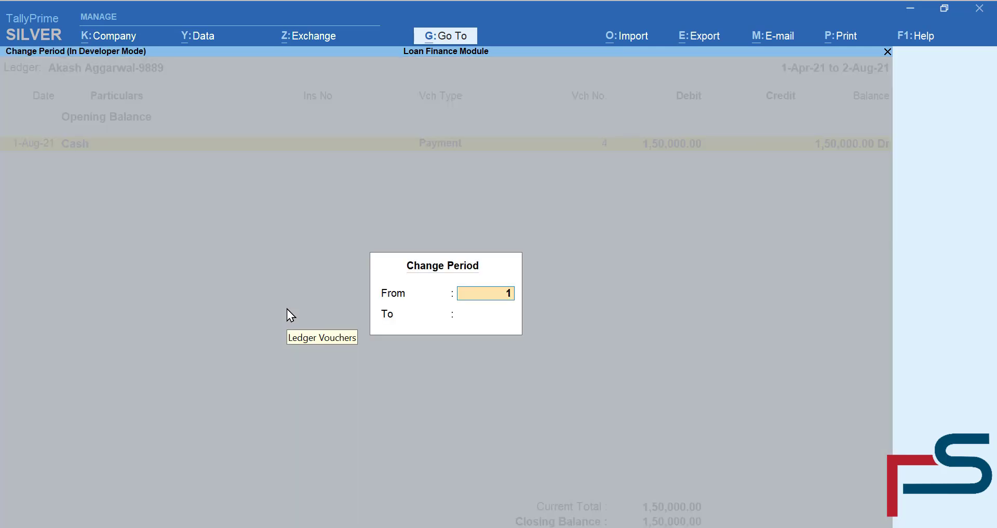
pyautogui.write('-8-21')
pyautogui.press('Return')
pyautogui.write('31-3-2')
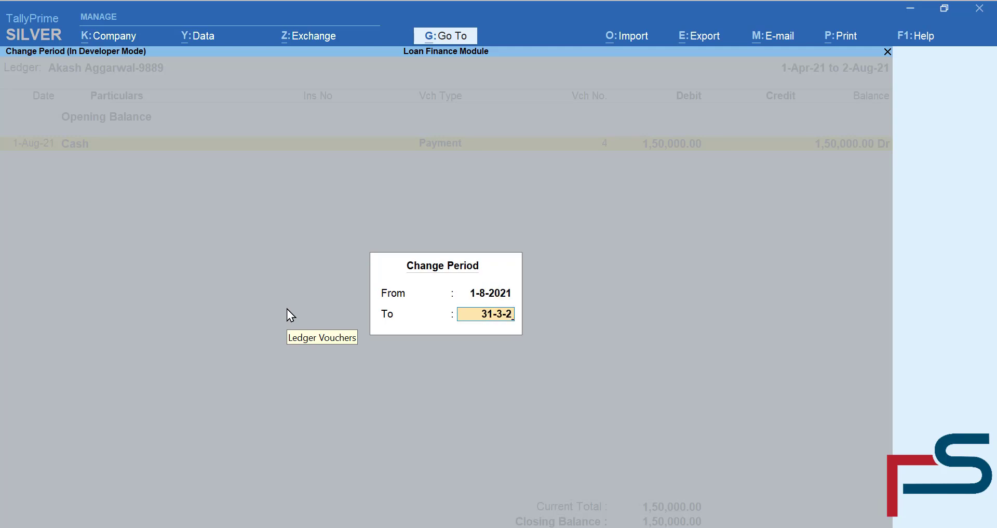
pyautogui.write('8')
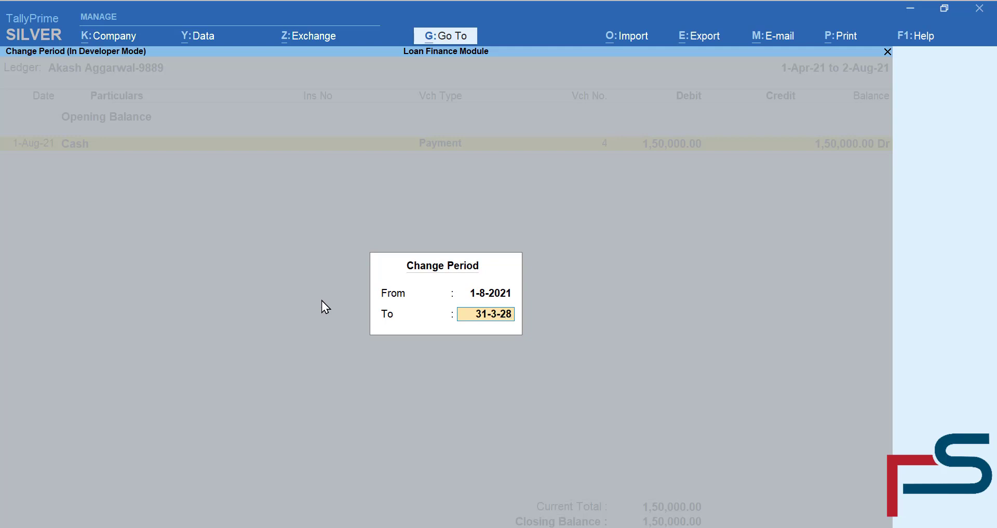
pyautogui.press('Return')
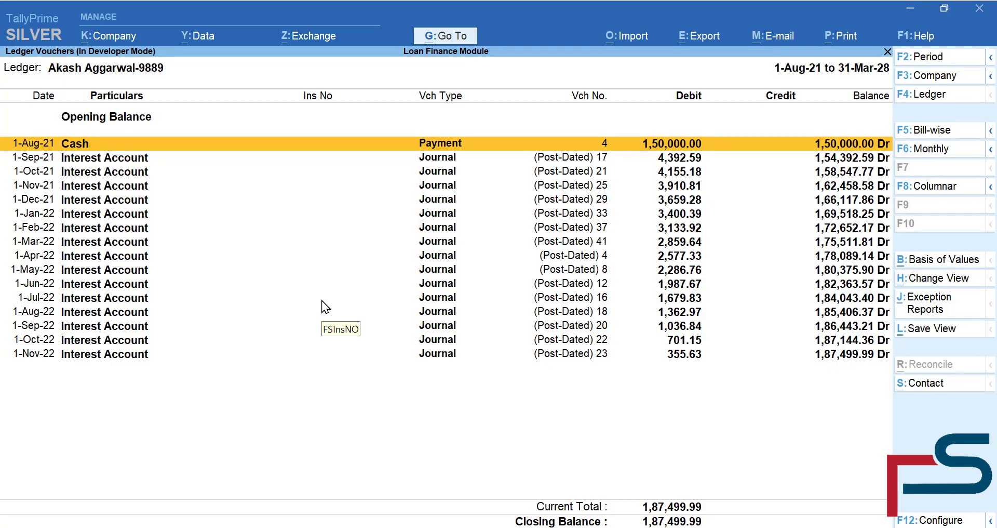
# - Review the 1-Sep-21 and 1-Oct-21 interest journal vouchers without saving changes
pyautogui.press('Down')
pyautogui.press('Down')
pyautogui.press('Down')
pyautogui.press('Down')
pyautogui.press('Down')
pyautogui.press('Down')
pyautogui.press('Down')
pyautogui.press('Down')
pyautogui.press('Down')
pyautogui.press('Down')
pyautogui.press('Down')
pyautogui.press('Down')
pyautogui.press('Down')
pyautogui.press('Down')
pyautogui.press('Down')
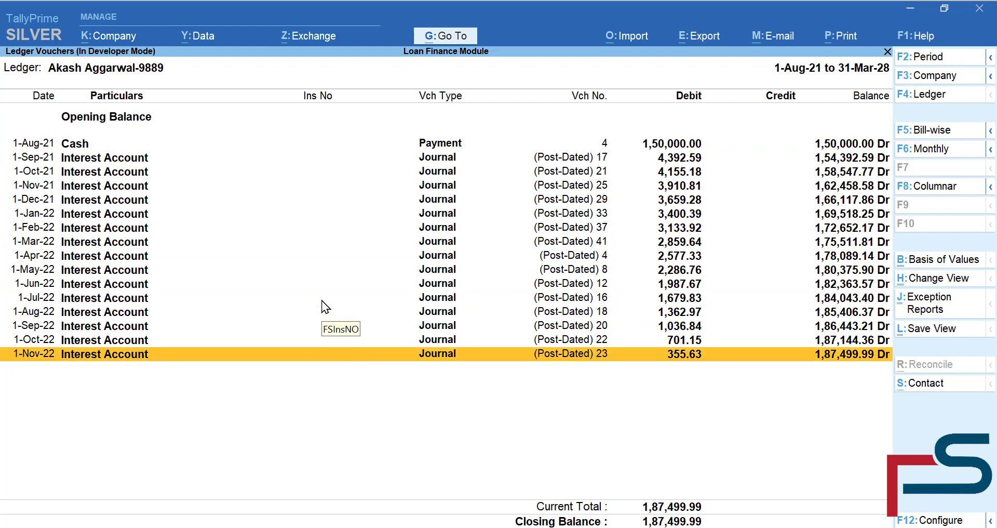
pyautogui.press('Up')
pyautogui.press('Up')
pyautogui.press('Up')
pyautogui.press('Up')
pyautogui.press('Up')
pyautogui.press('Up')
pyautogui.press('Up')
pyautogui.press('Up')
pyautogui.press('Up')
pyautogui.press('Up')
pyautogui.press('Up')
pyautogui.press('Up')
pyautogui.press('Up')
pyautogui.press('Up')
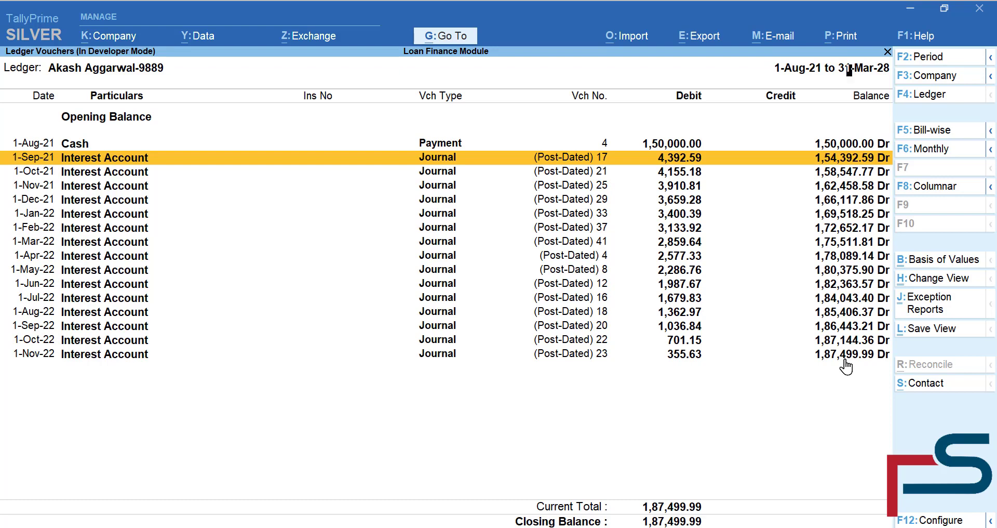
pyautogui.press('Return')
pyautogui.press('Escape')
pyautogui.press('y')
pyautogui.press('Down')
pyautogui.press('Return')
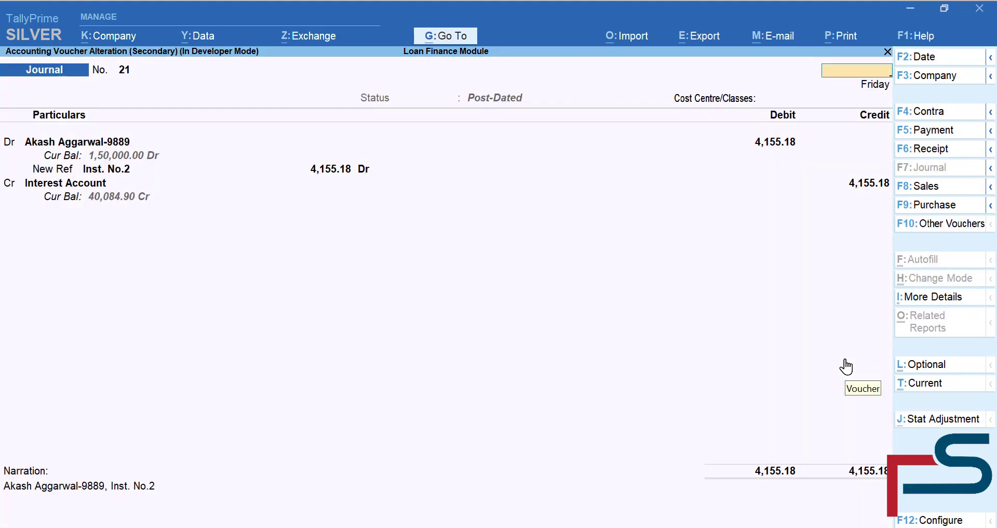
pyautogui.press('Escape')
pyautogui.press('y')
# - Review the 1-Nov-21 journal, then check bill-wise outstanding of 1,87,499.99 Dr
pyautogui.press('Down')
pyautogui.press('Return')
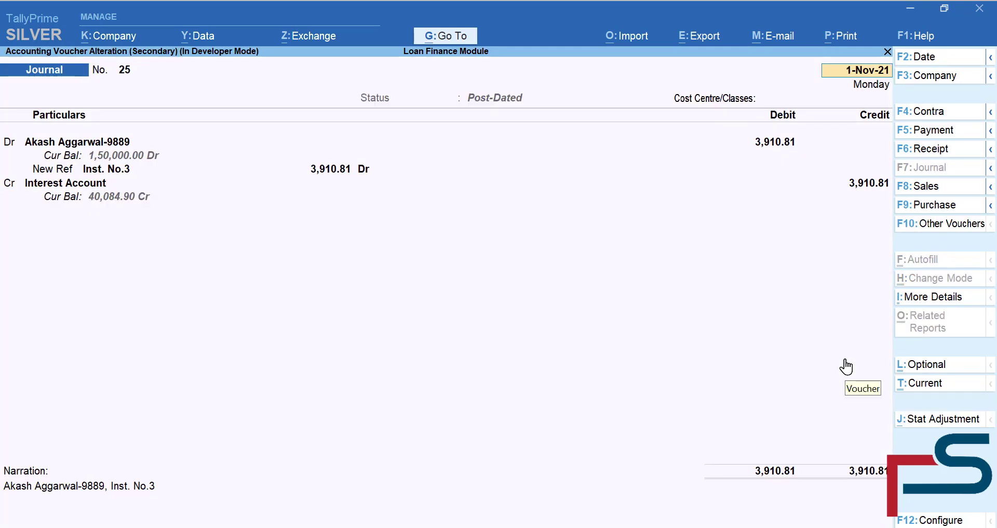
pyautogui.press('BackSpace')
pyautogui.press('Escape')
pyautogui.press('y')
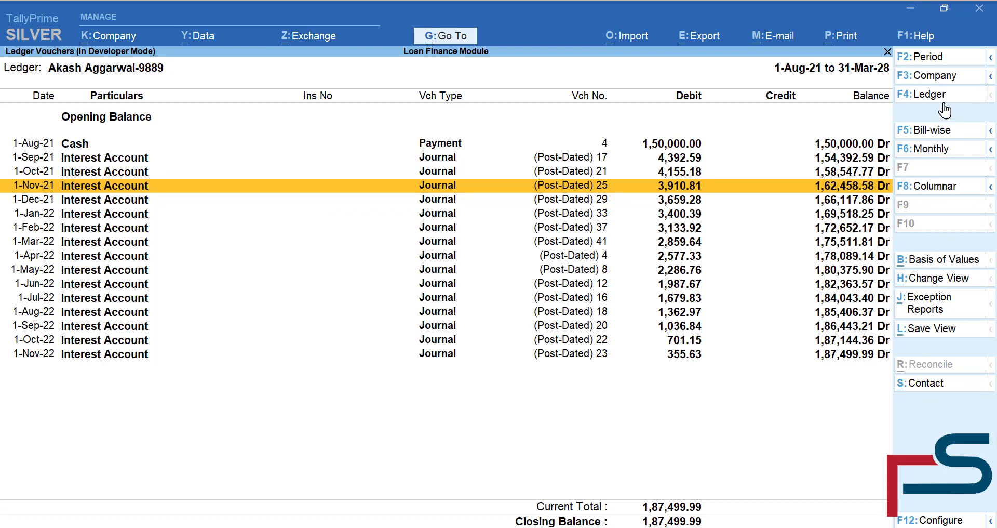
pyautogui.click(942, 130)
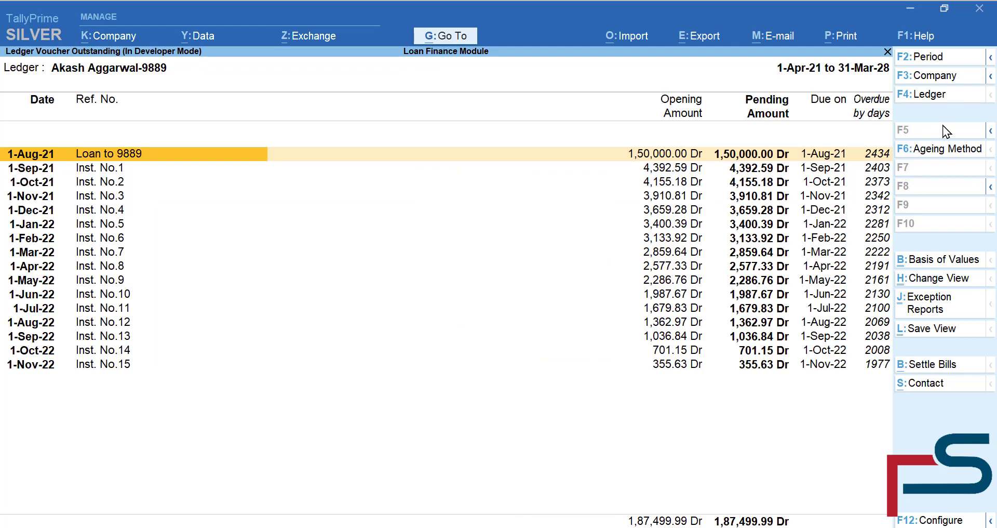
pyautogui.press('Escape')
pyautogui.press('Escape')
pyautogui.press('Escape')
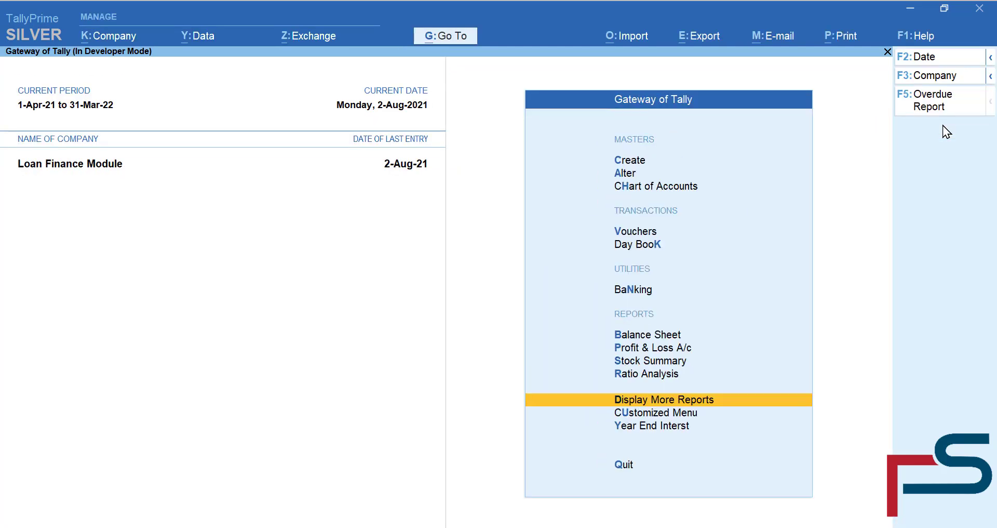
# - Open Installment Add Entry from the customized loan menu
pyautogui.press('Down')
pyautogui.press('Return')
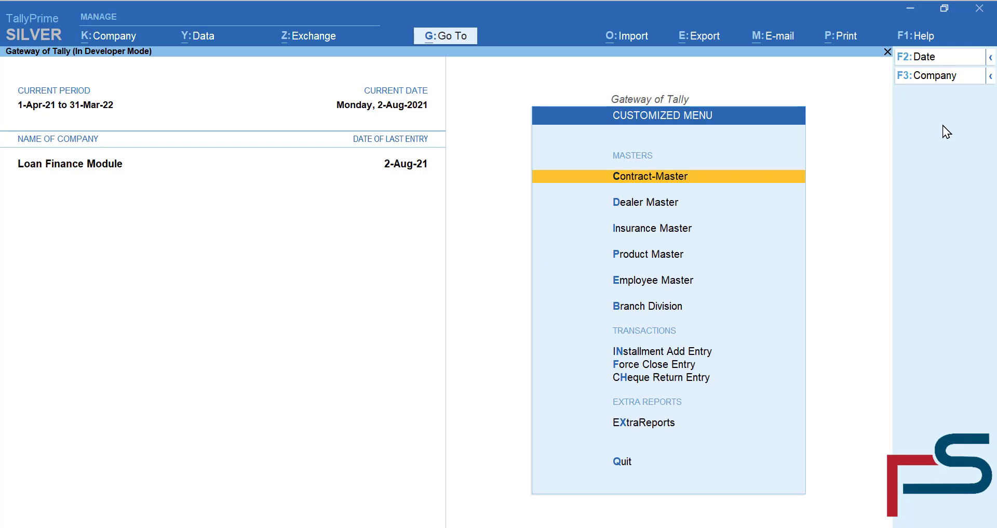
pyautogui.press('Down')
pyautogui.press('Down')
pyautogui.press('Down')
pyautogui.press('Down')
pyautogui.press('Down')
pyautogui.press('Down')
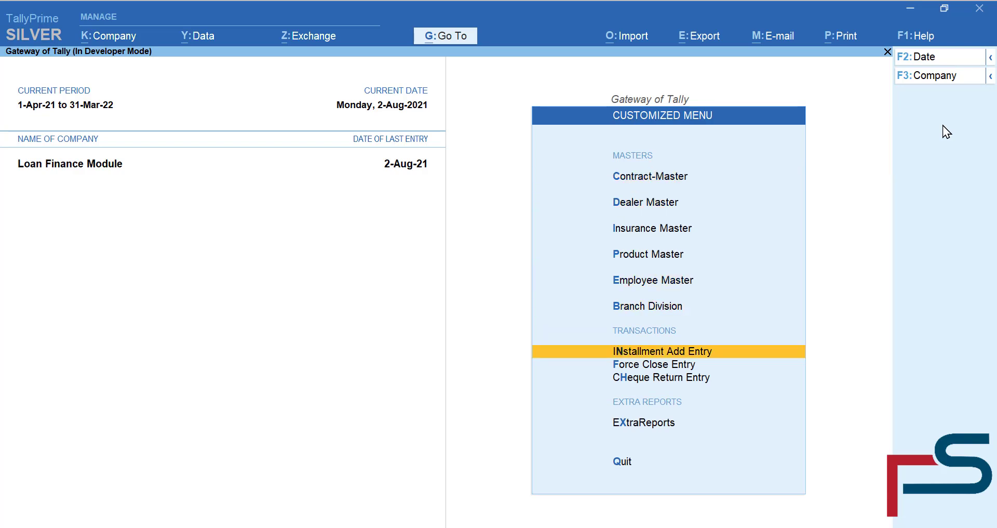
pyautogui.press('Down')
pyautogui.press('Up')
pyautogui.press('Return')
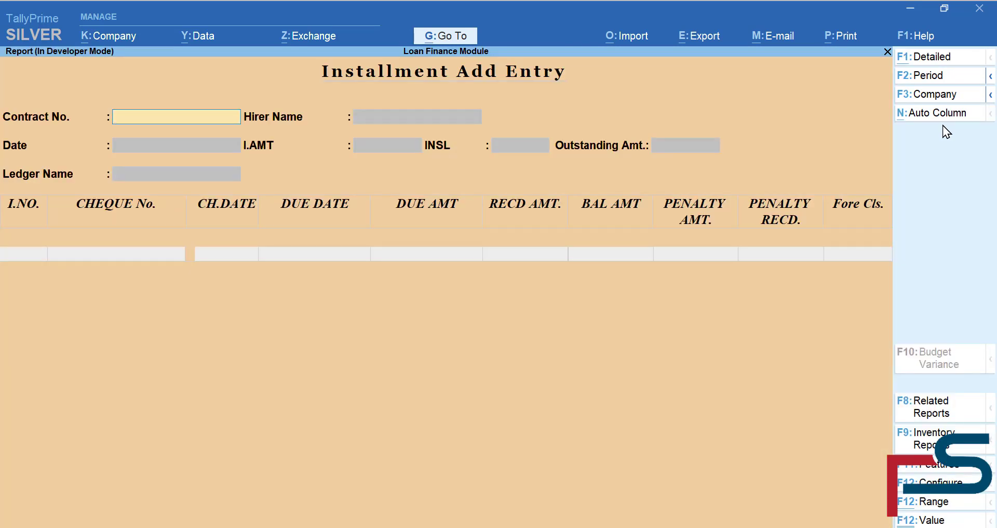
# - Load contract 9889 dated 1-Sep-21 with the Cash ledger, then bring up Go To
pyautogui.write('9889')
pyautogui.press('Return')
pyautogui.press('Return')
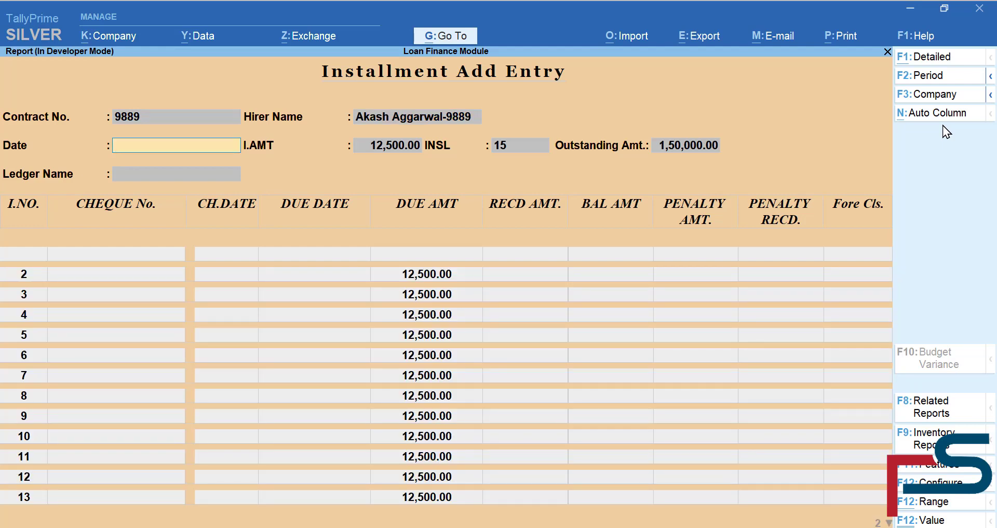
pyautogui.write('1-9-21')
pyautogui.press('Return')
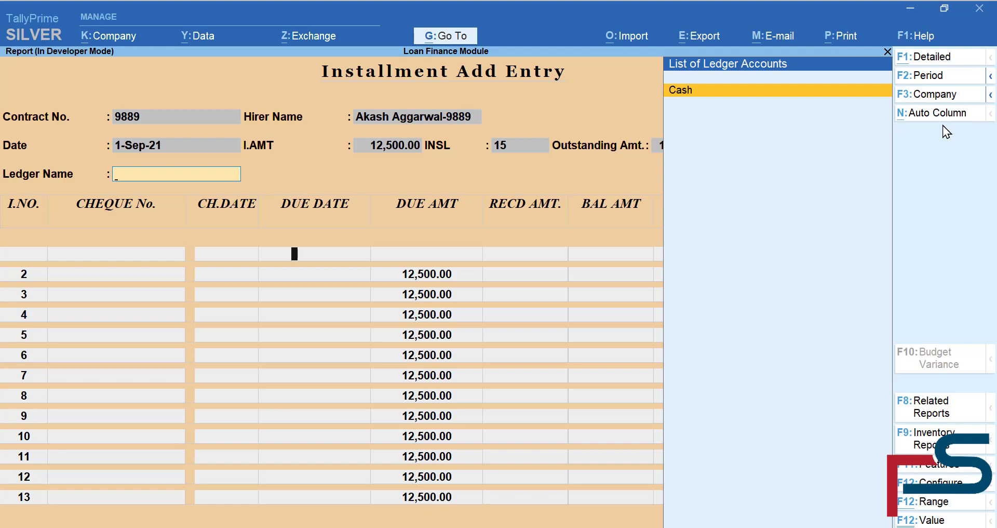
pyautogui.press('Return')
pyautogui.press('Return')
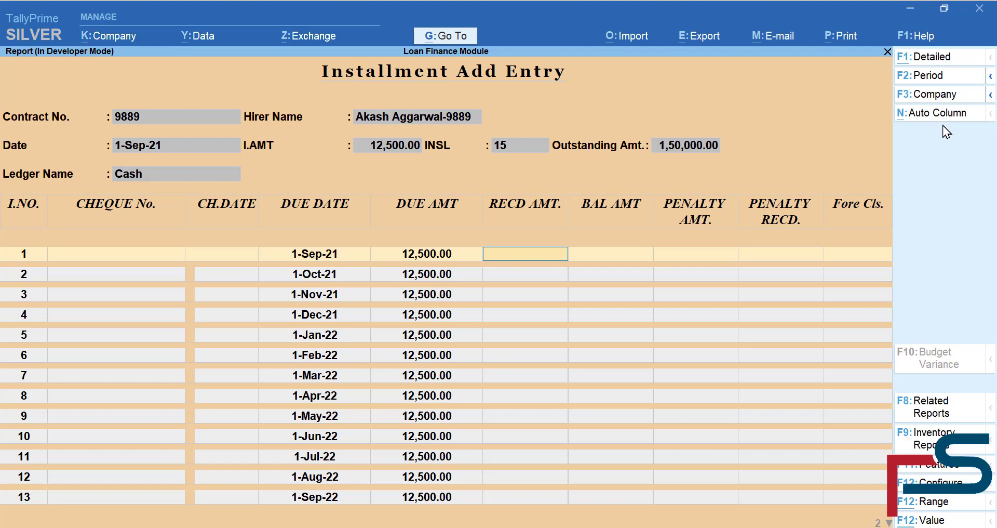
pyautogui.press('BackSpace')
pyautogui.press('BackSpace')
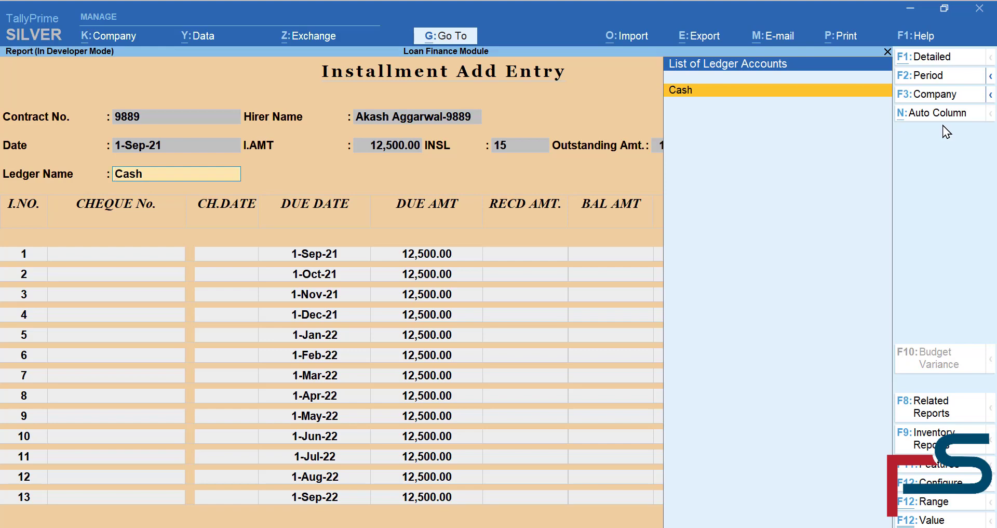
pyautogui.press('alt')
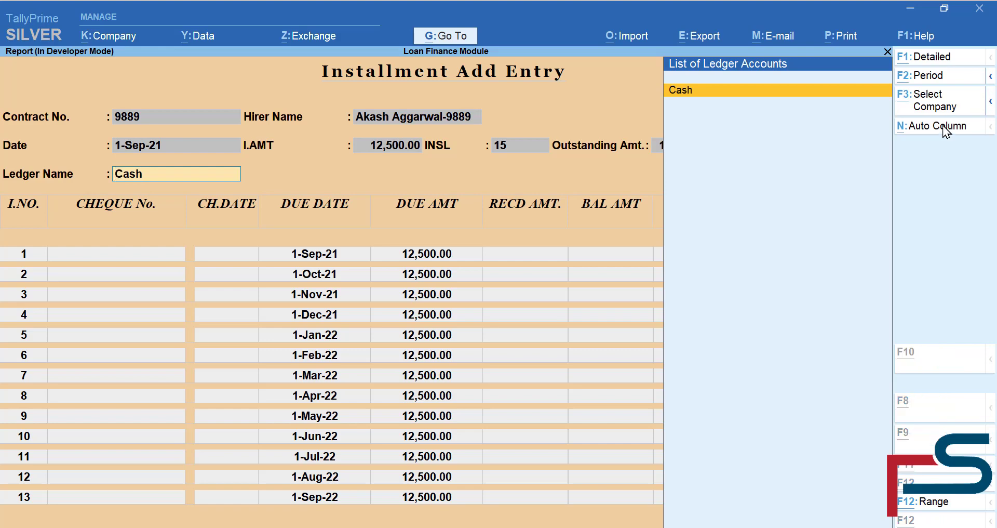
pyautogui.hotkey('alt', 'g')
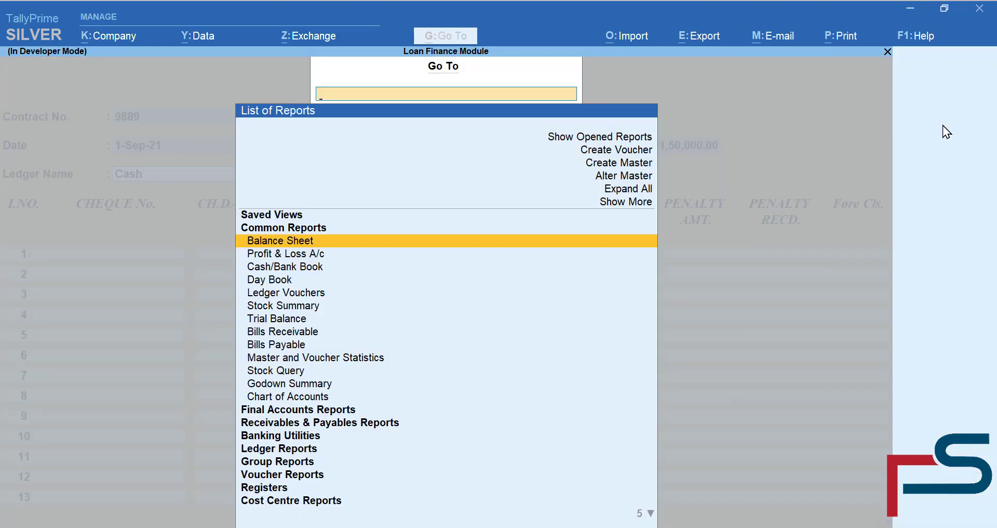
# - Create a new ledger named SBI Bank under Bank Accounts
pyautogui.press('Up')
pyautogui.press('Up')
pyautogui.press('Up')
pyautogui.press('Up')
pyautogui.press('Up')
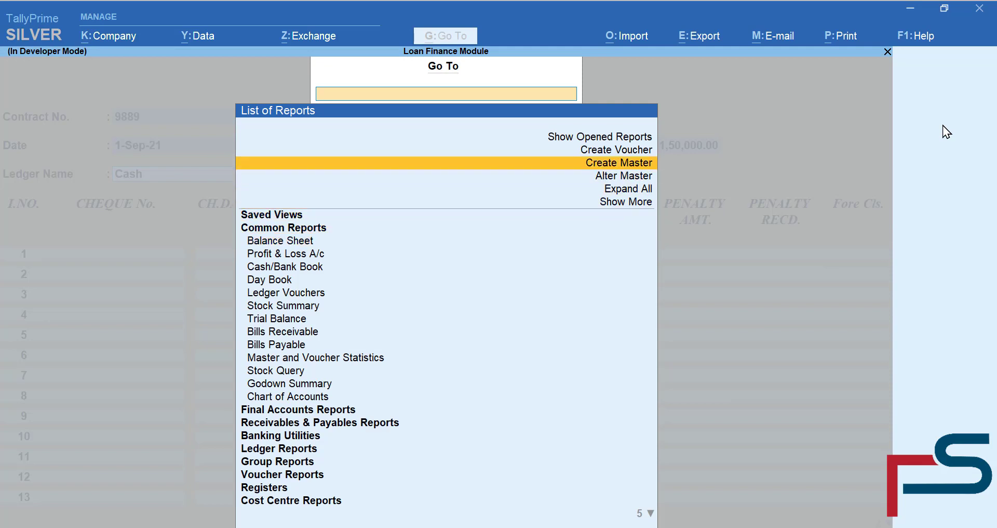
pyautogui.press('Return')
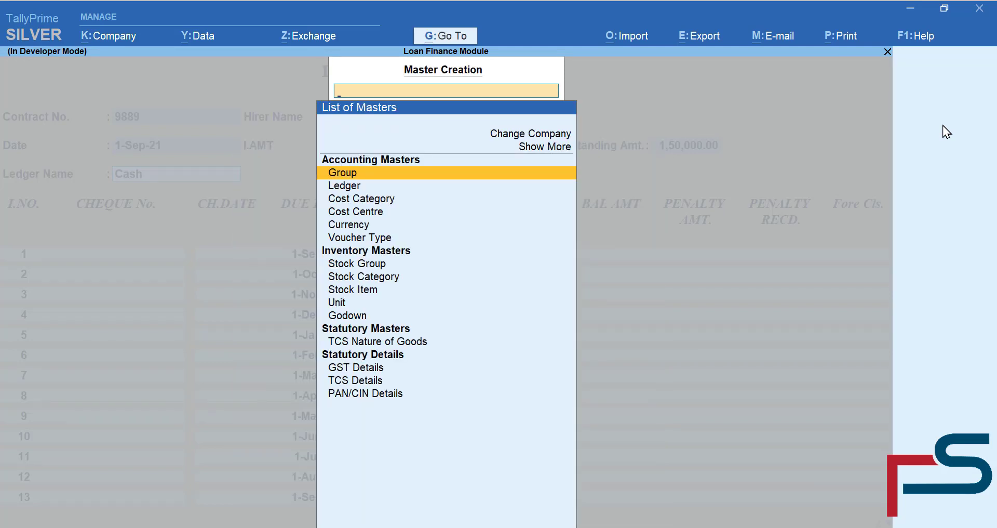
pyautogui.press('Down')
pyautogui.press('Return')
pyautogui.write('Si')
pyautogui.press('BackSpace')
pyautogui.write('BI')
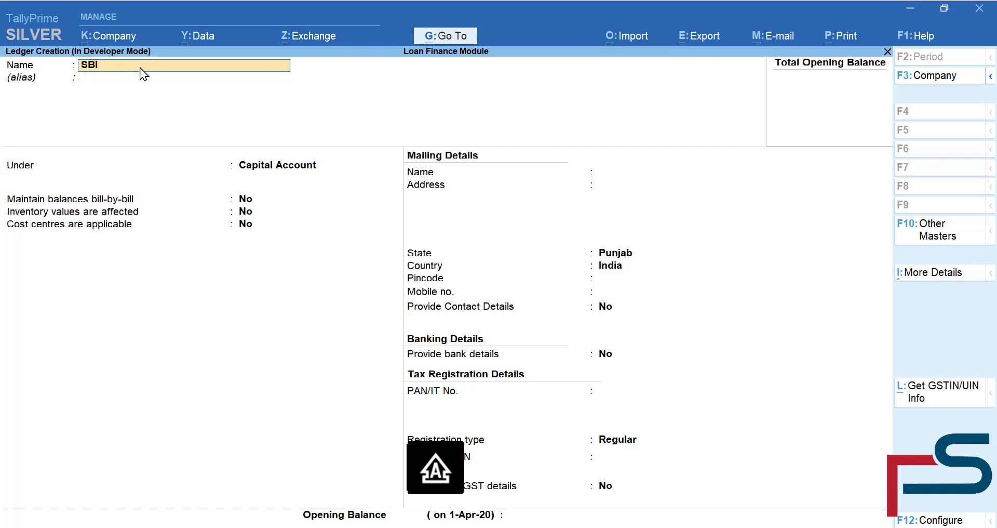
pyautogui.write(' bank')
pyautogui.press('Return')
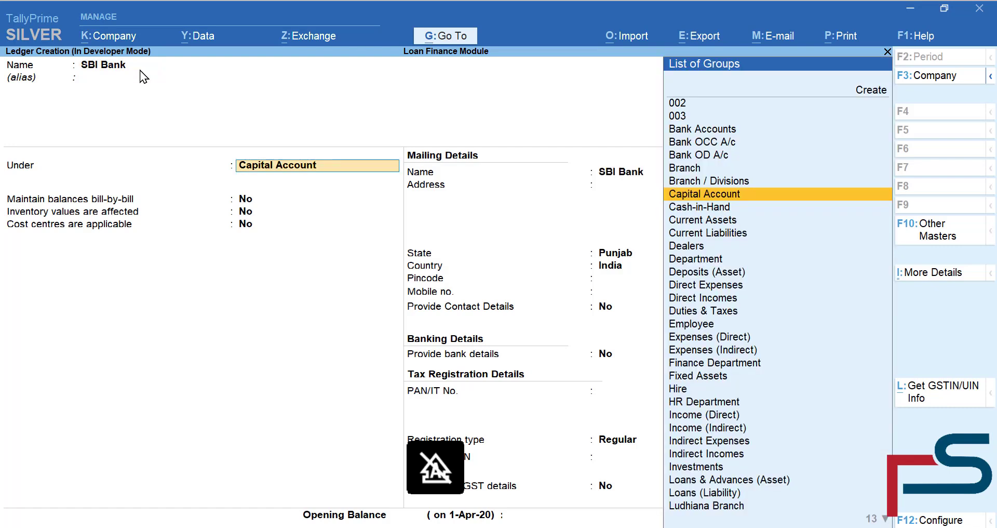
pyautogui.write('Bank')
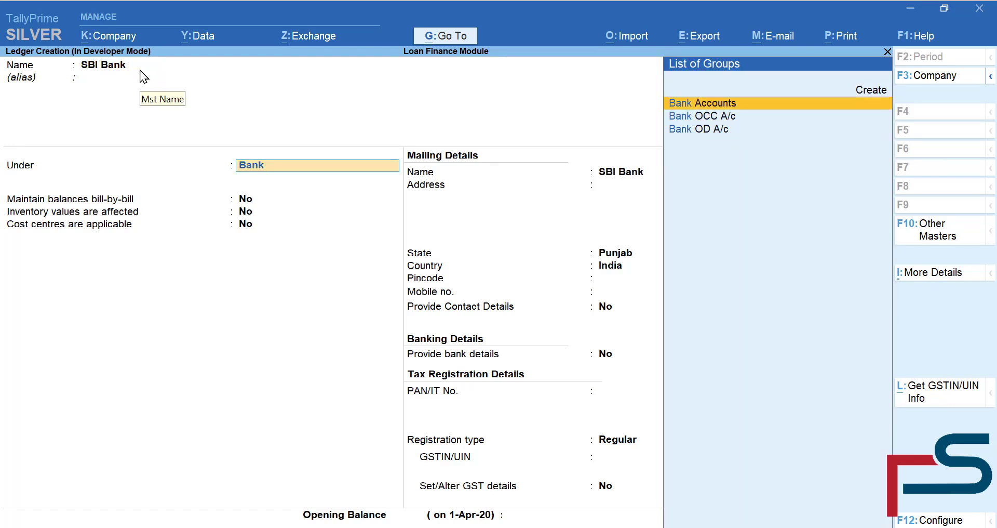
pyautogui.press('Return')
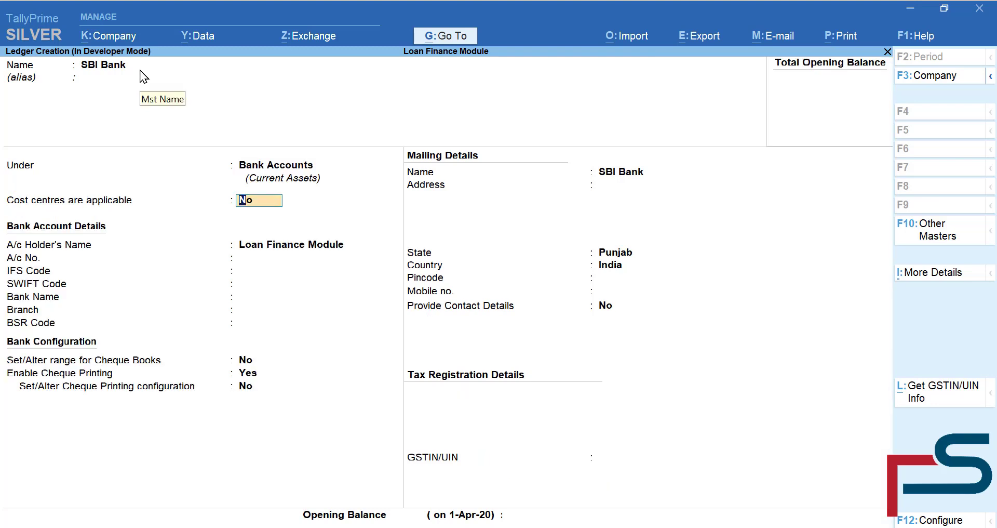
pyautogui.press('Return')
pyautogui.press('Return')
pyautogui.press('Return')
# - Enter the account number and IFS code, bank State Bank of India, branch Miller Gang
pyautogui.press('Up')
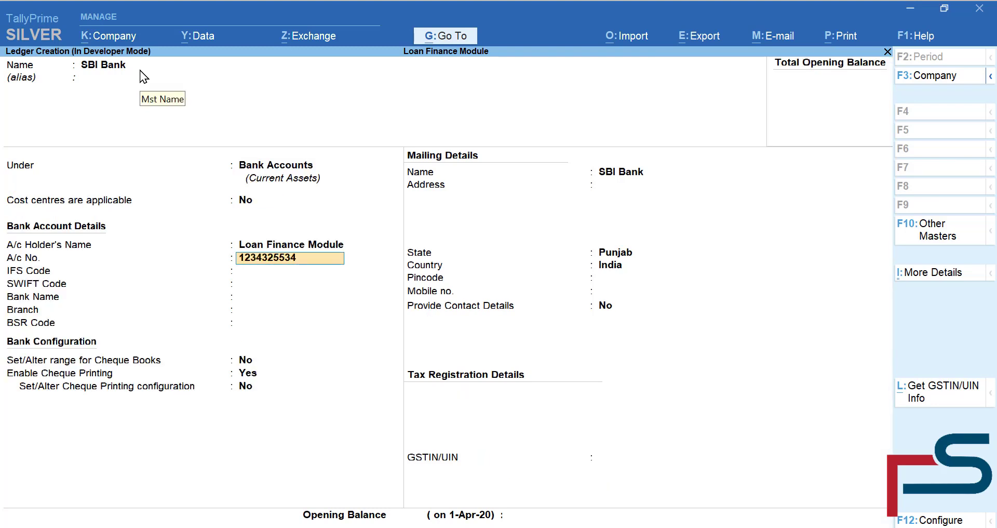
pyautogui.press('Return')
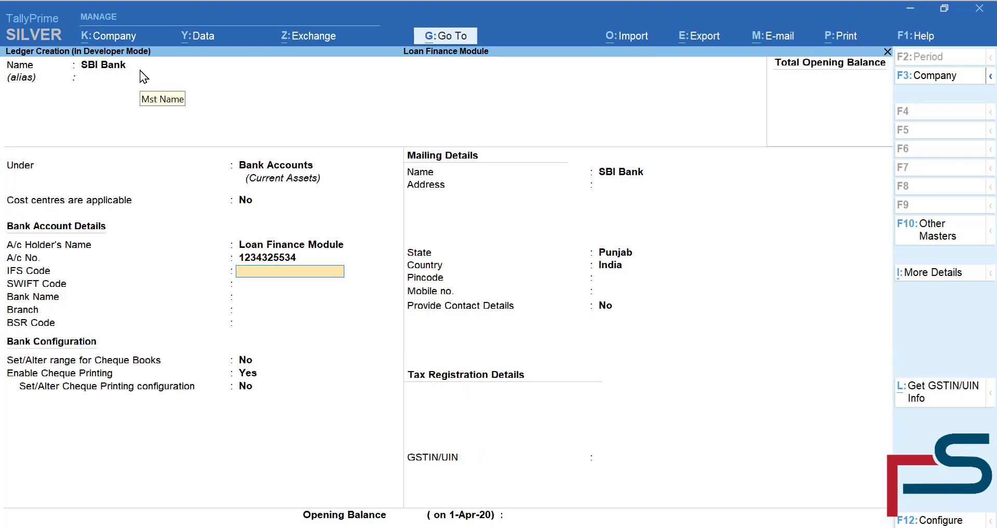
pyautogui.write('234324')
pyautogui.press('Return')
pyautogui.press('Return')
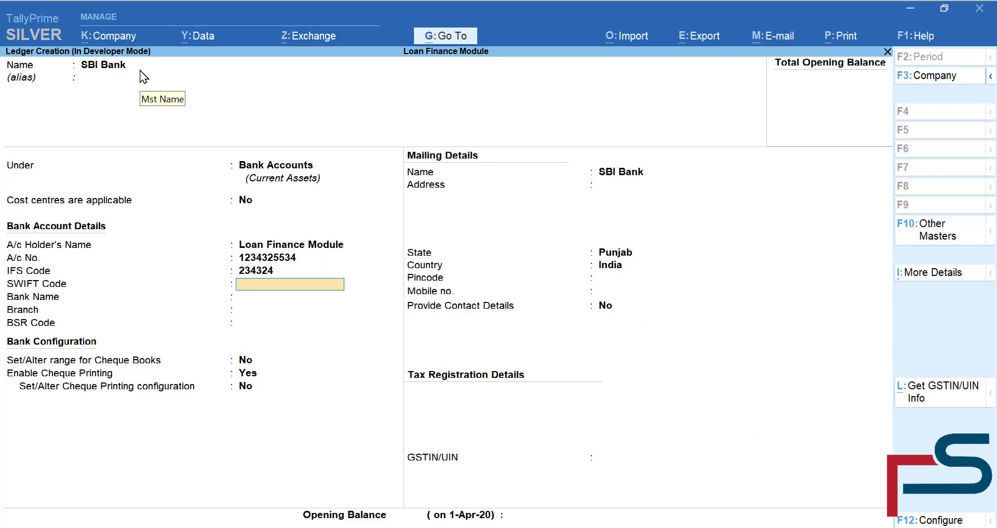
pyautogui.press('Return')
pyautogui.write('state')
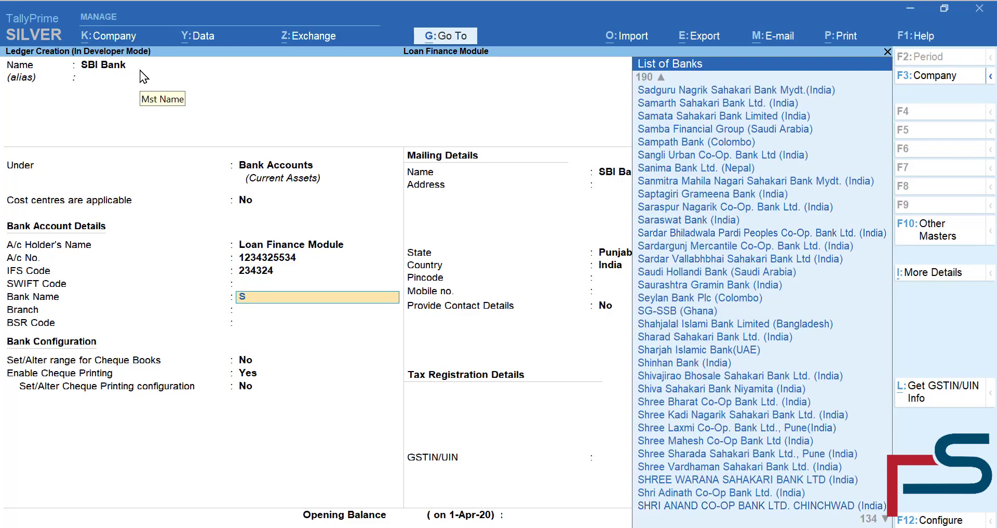
pyautogui.write('ban')
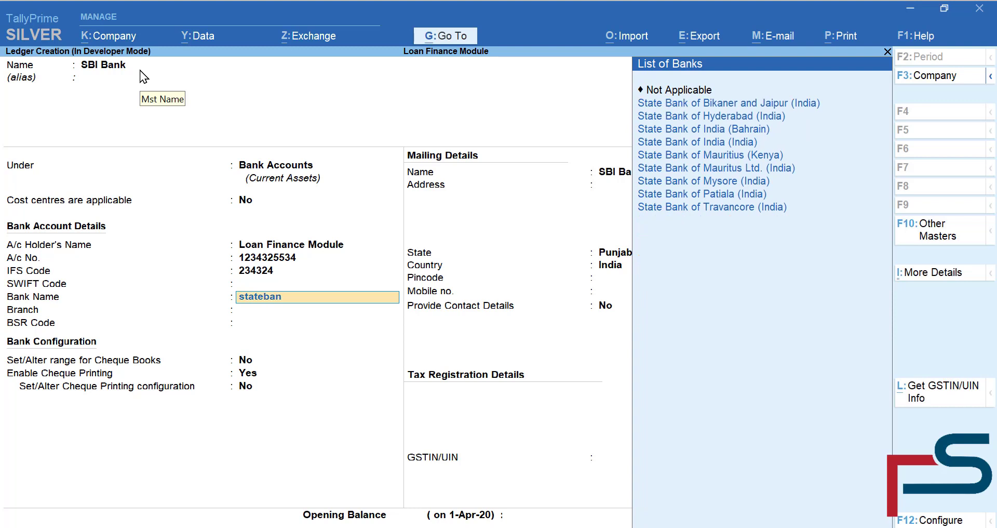
pyautogui.press('Down')
pyautogui.press('Down')
pyautogui.press('Down')
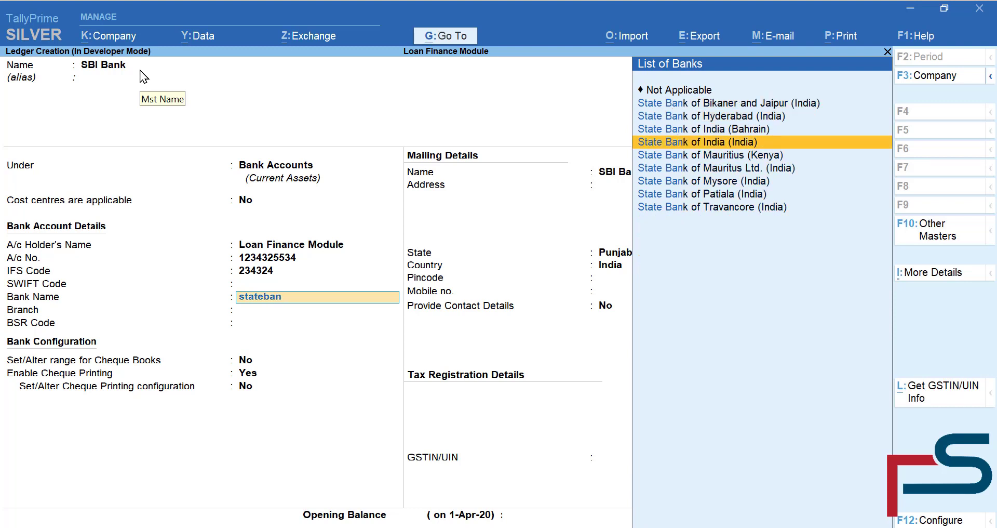
pyautogui.press('Return')
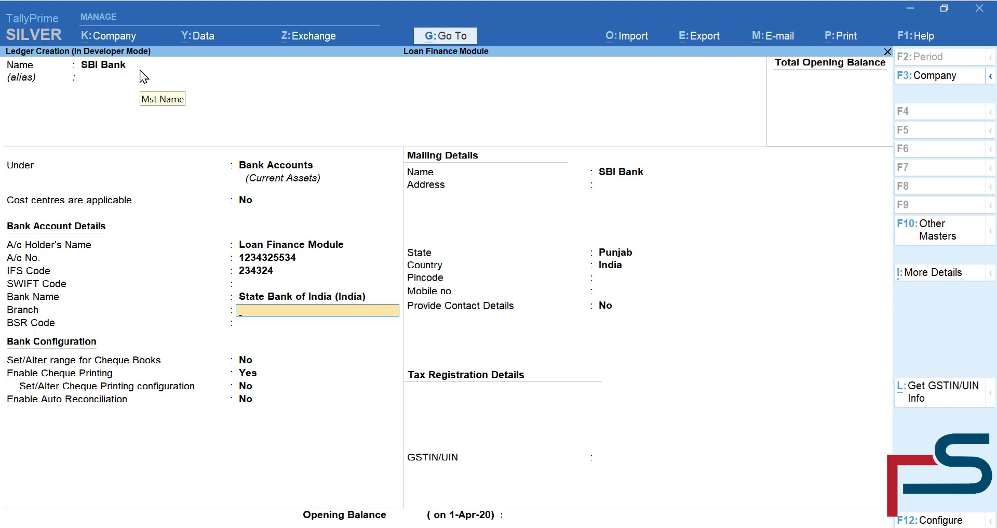
pyautogui.write('Miller Gang')
pyautogui.press('Return')
pyautogui.press('Return')
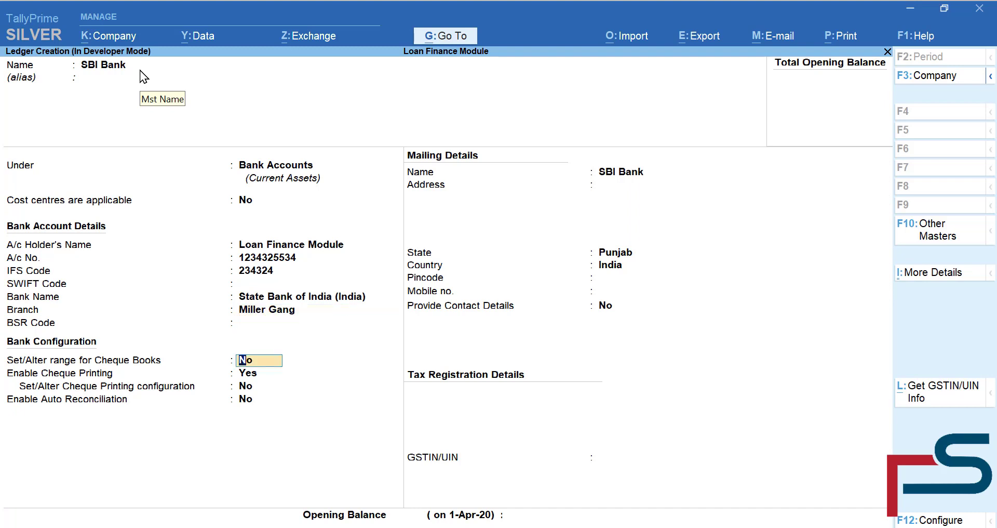
pyautogui.press('ctrl')
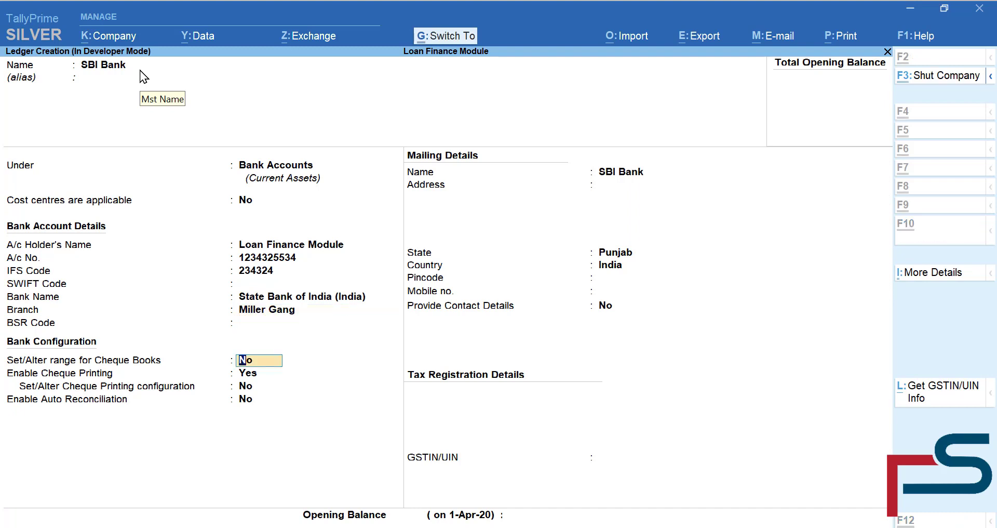
# - Save the SBI Bank ledger and select it as the installment entry ledger
pyautogui.hotkey('ctrl', 'a')
pyautogui.press('Escape')
pyautogui.press('Escape')
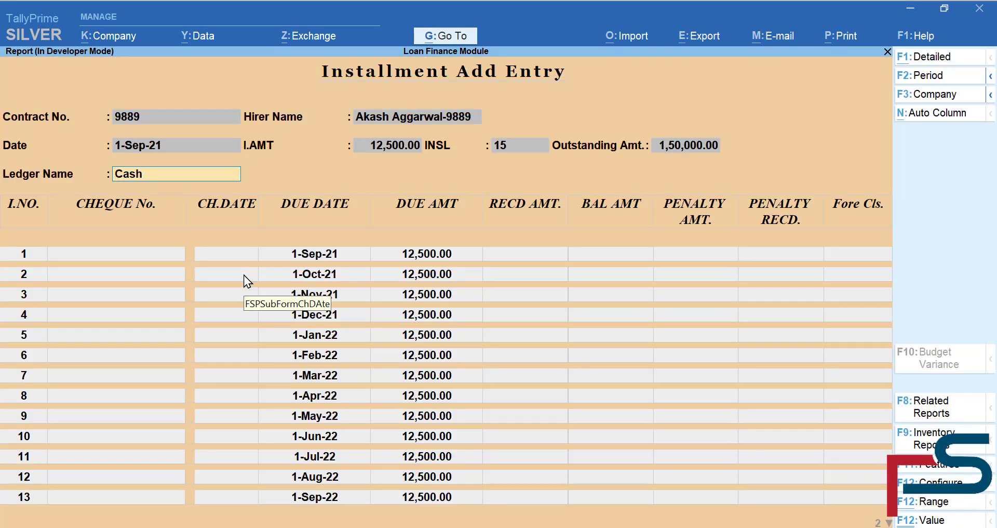
pyautogui.press('Return')
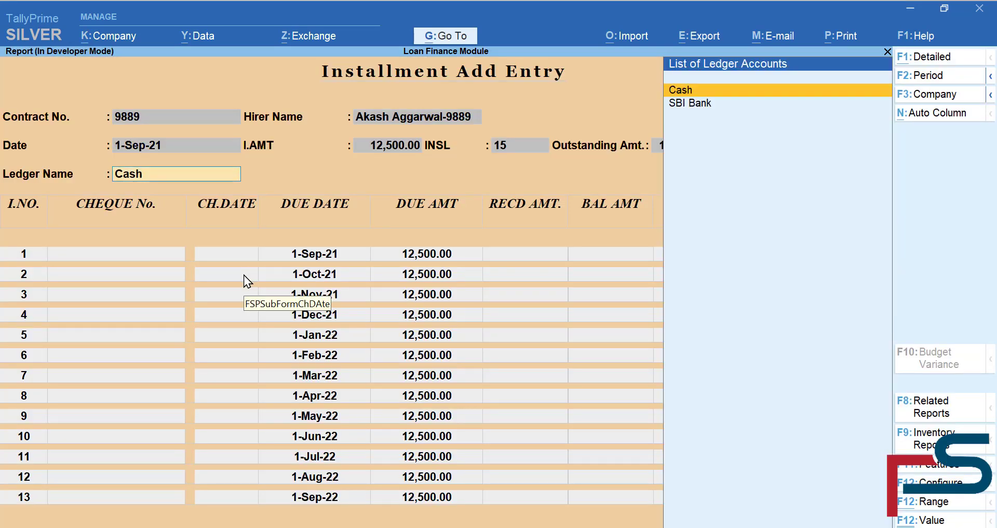
pyautogui.press('Down')
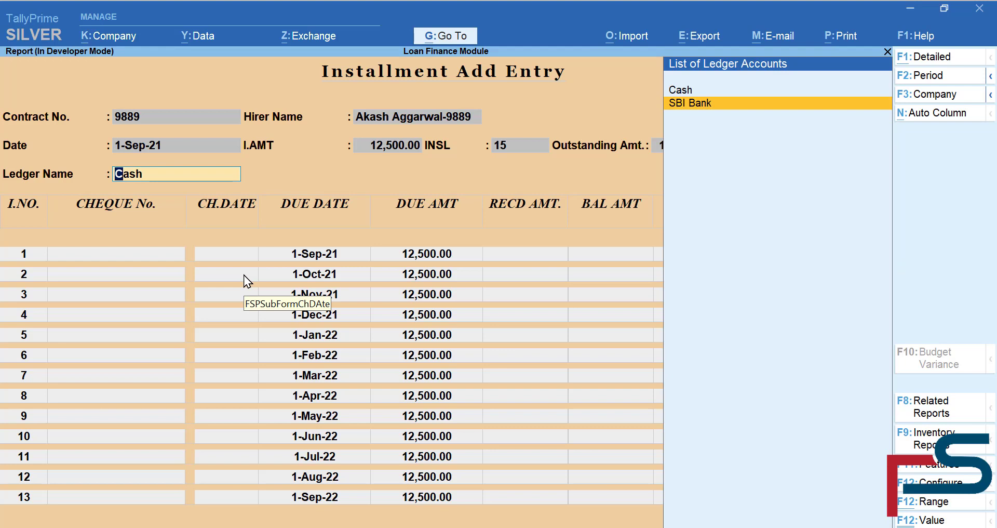
pyautogui.press('Return')
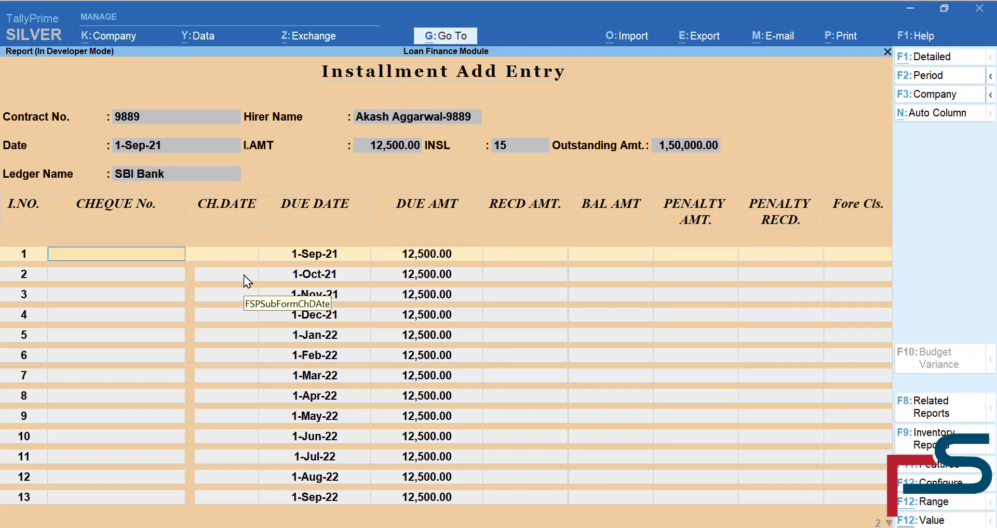
# - Record installment 1: cheque 12345 dated 1-Apr-21, 12,500 against reference, not foreclosed
pyautogui.write('12345')
pyautogui.press('Return')
pyautogui.write('1-4')
pyautogui.press('Return')
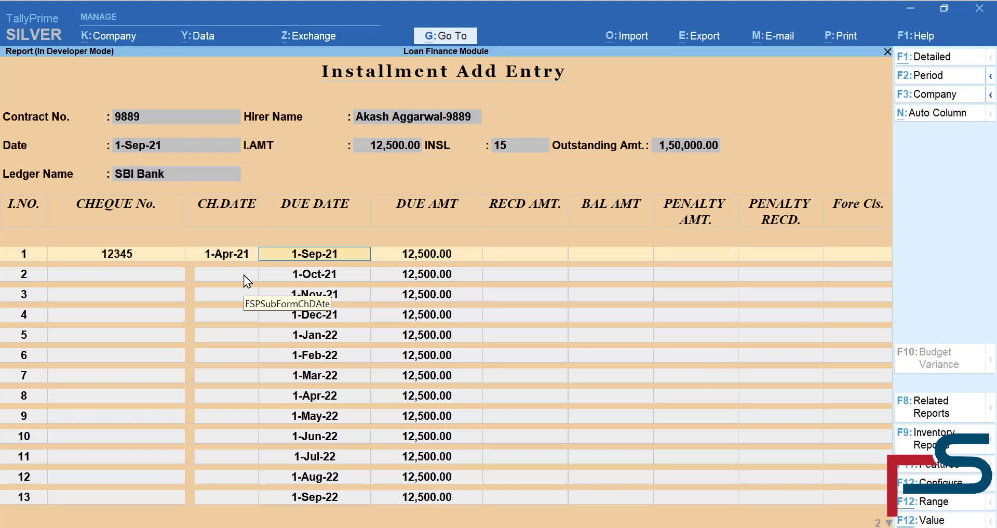
pyautogui.press('Return')
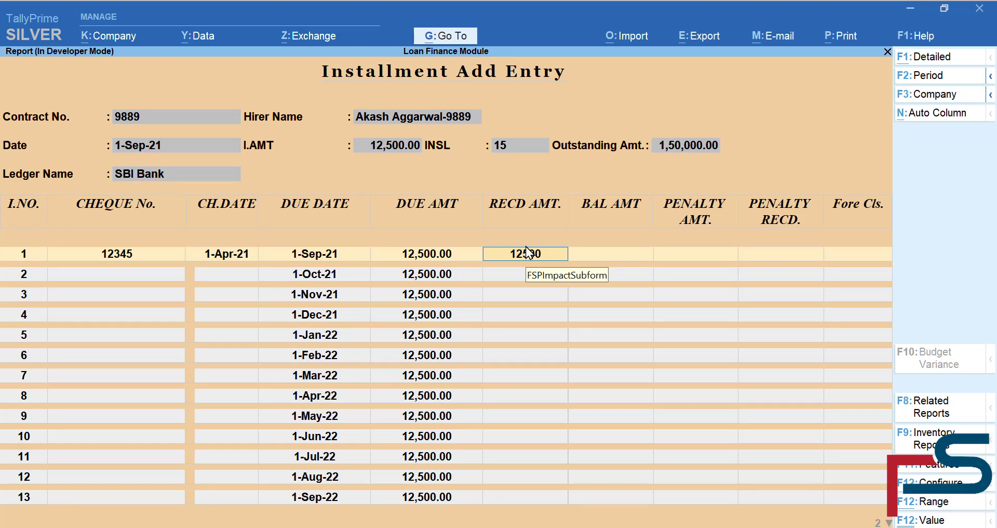
pyautogui.press('Return')
pyautogui.press('Down')
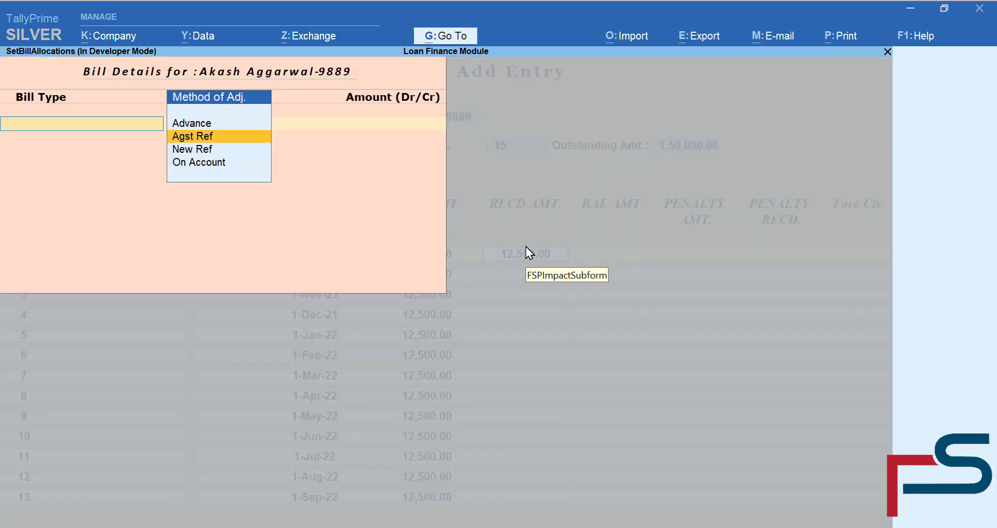
pyautogui.press('Return')
pyautogui.press('Return')
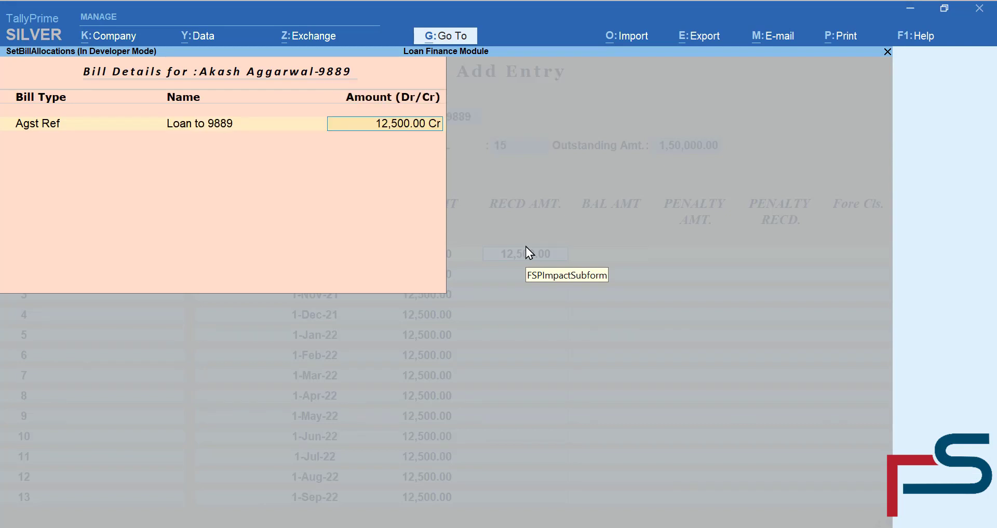
pyautogui.press('Return')
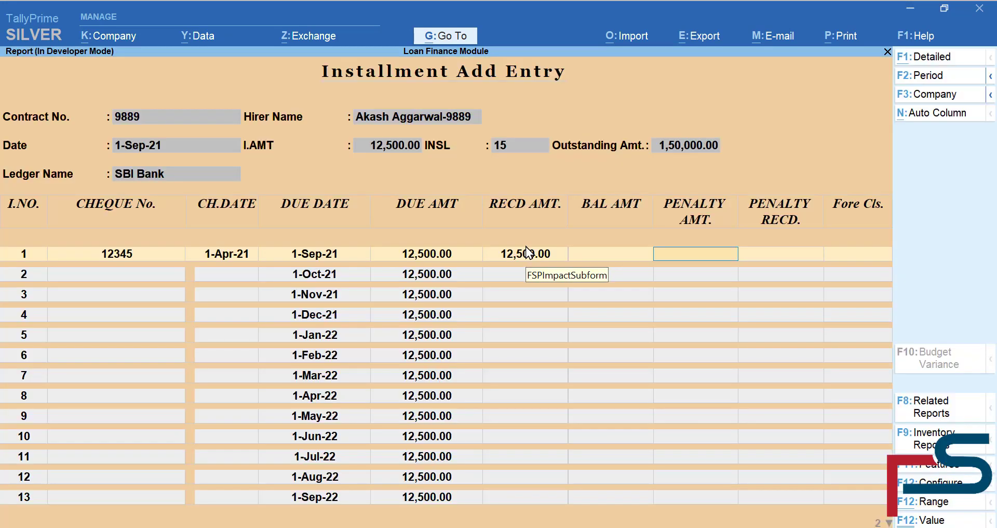
pyautogui.press('Return')
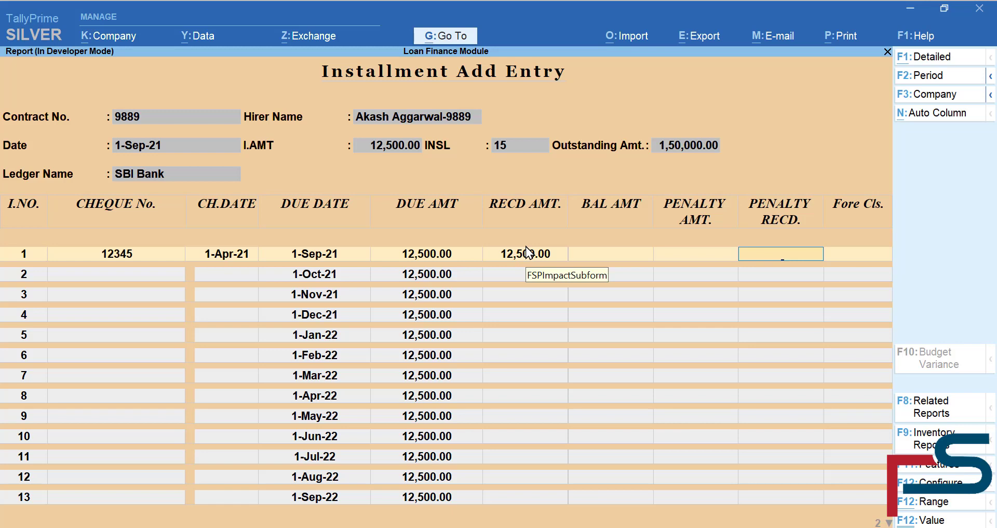
pyautogui.press('Return')
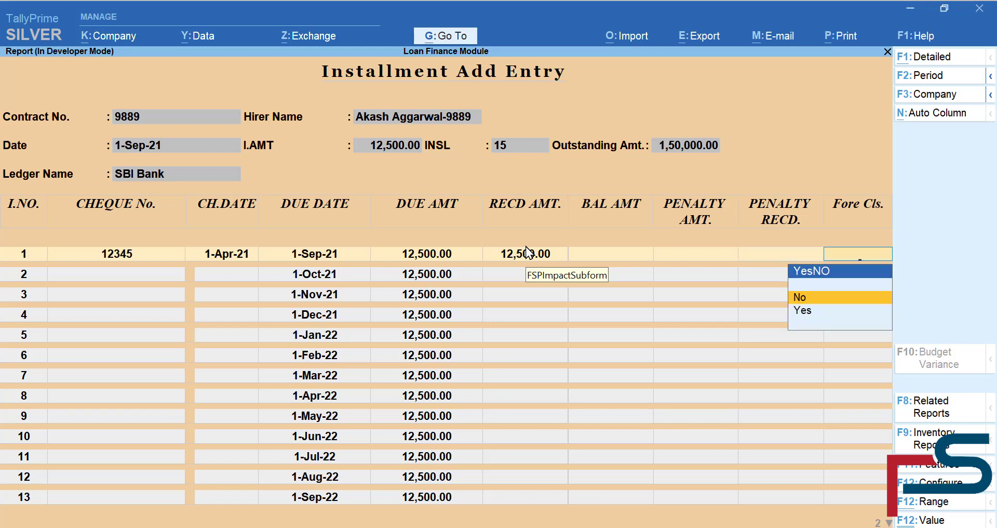
pyautogui.press('Return')
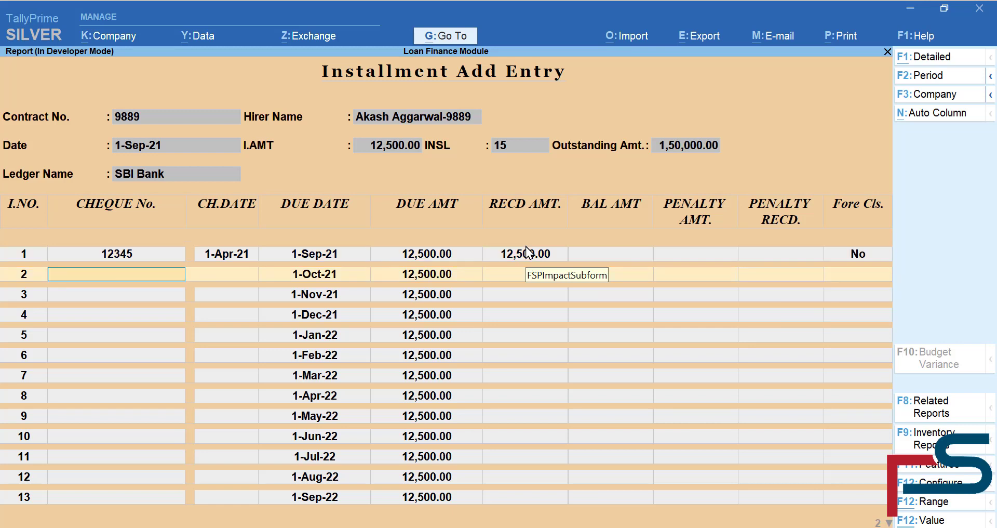
# - Enter cheque 23123 for installment 2 and change row 1's cheque date to 1-Sep-21
pyautogui.write('23123')
pyautogui.press('Return')
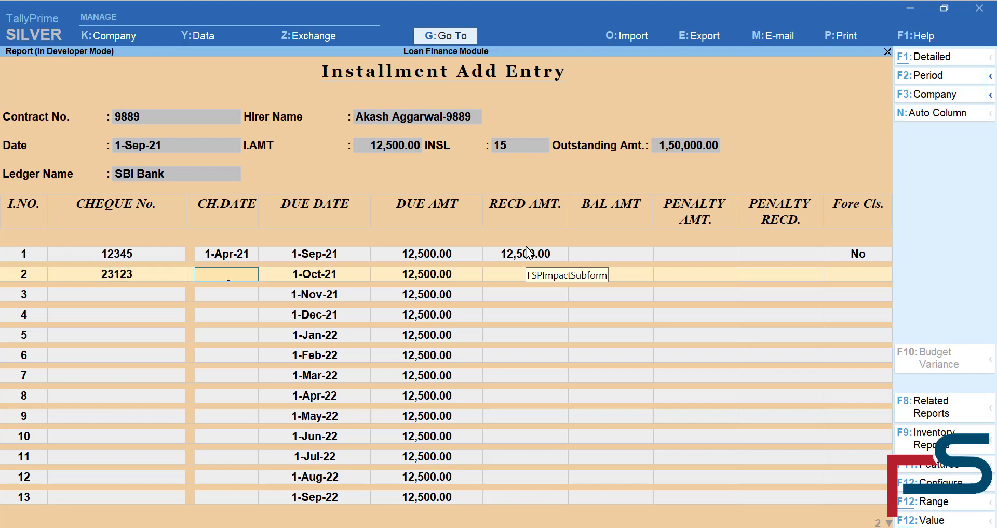
pyautogui.press('Up')
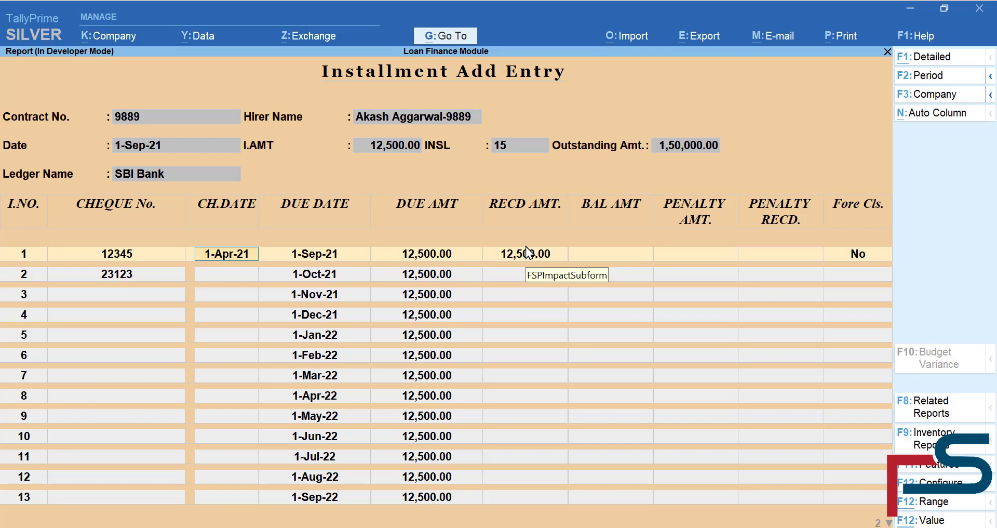
pyautogui.write('1-9')
pyautogui.press('Return')
pyautogui.press('Return')
pyautogui.press('Return')
pyautogui.press('Return')
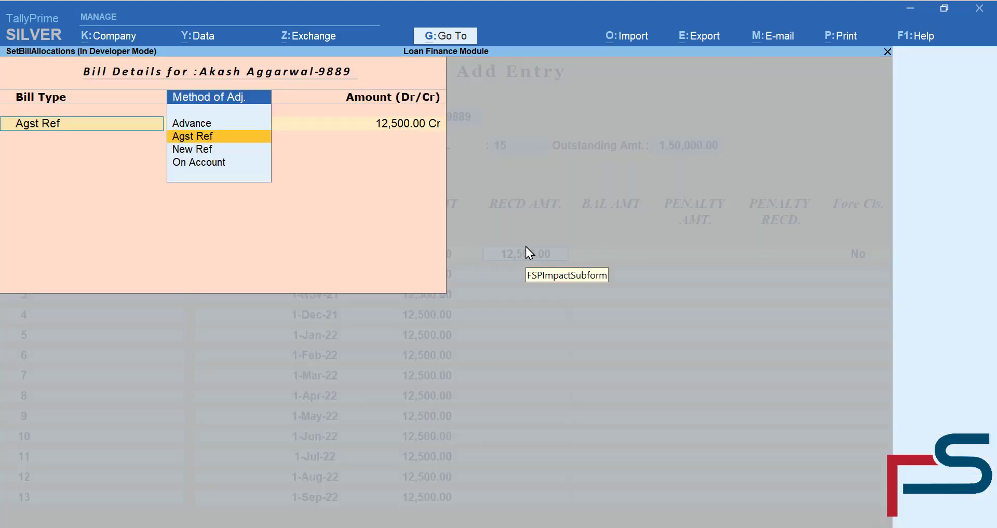
pyautogui.press('Return')
pyautogui.press('Return')
pyautogui.press('Return')
pyautogui.press('Return')
pyautogui.press('Return')
pyautogui.press('Return')
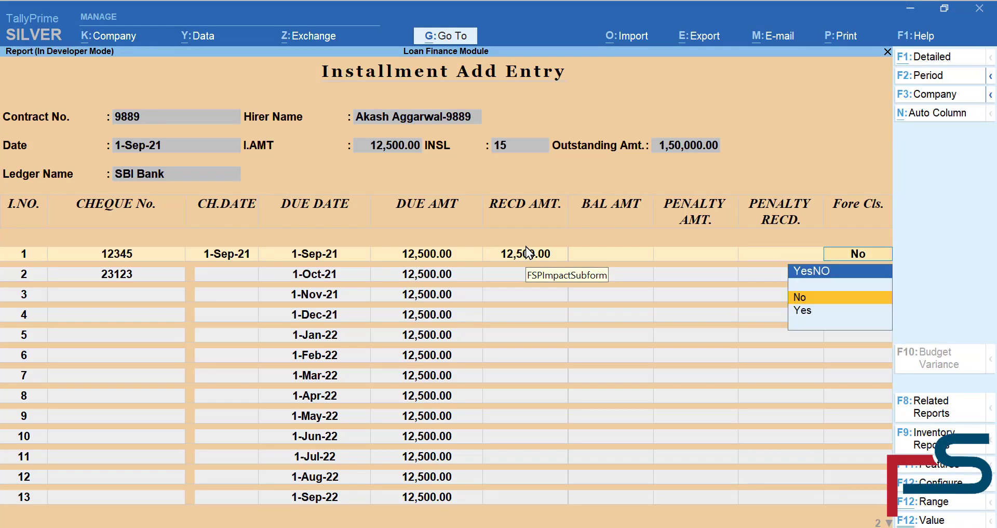
# - Record installment 2: dated 1-Sep-21, 12,500 against Loan to 9889, not foreclosed
pyautogui.press('Return')
pyautogui.write('1-')
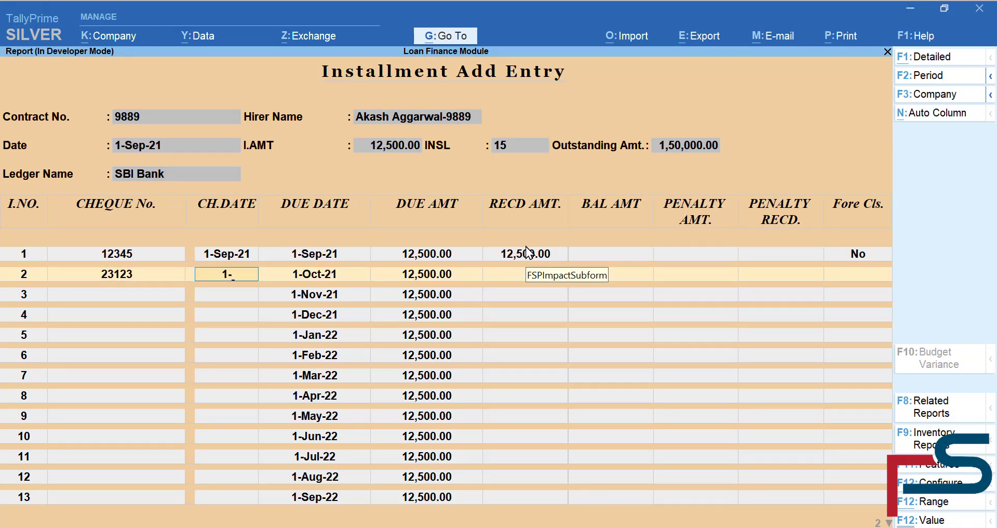
pyautogui.write('9-21')
pyautogui.press('Return')
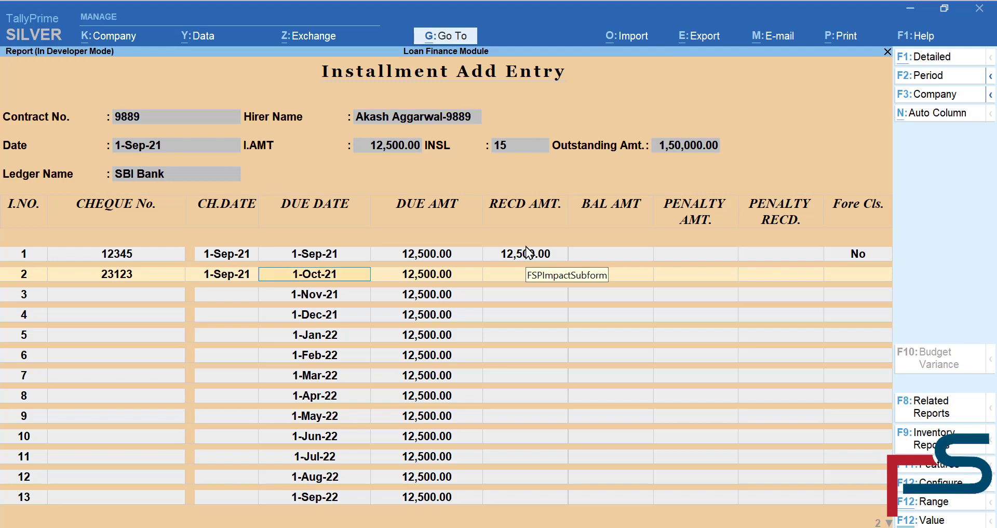
pyautogui.press('Return')
pyautogui.write('125')
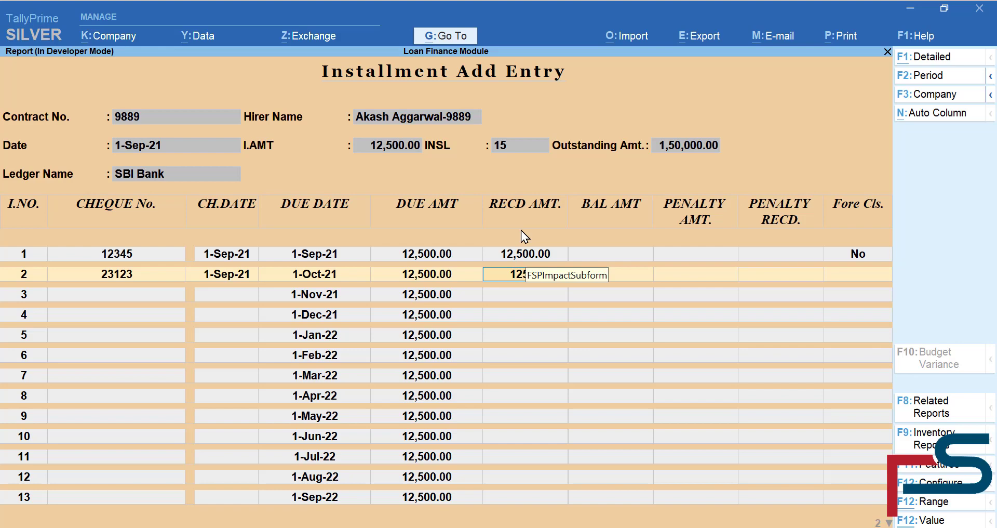
pyautogui.press('Return')
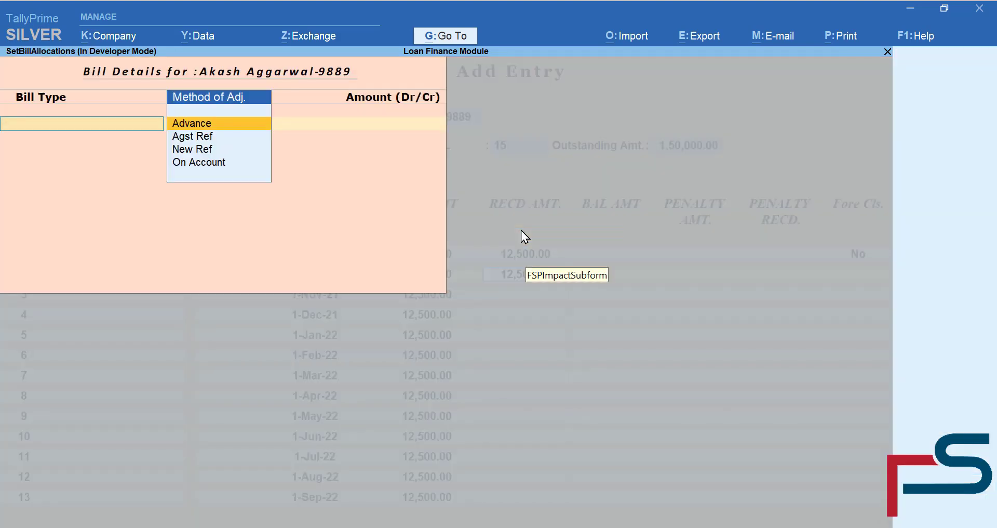
pyautogui.press('Down')
pyautogui.press('Return')
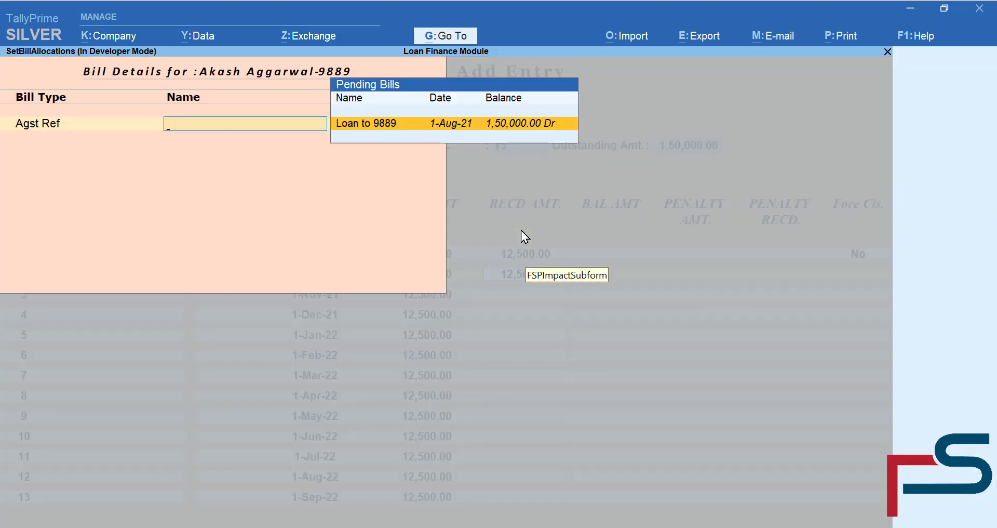
pyautogui.press('Return')
pyautogui.press('Return')
pyautogui.press('Return')
pyautogui.press('Return')
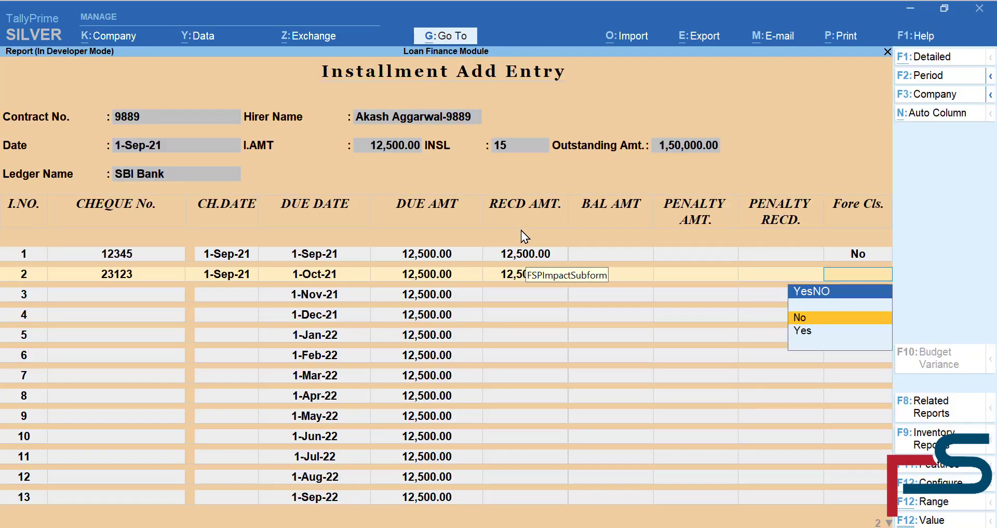
pyautogui.press('Return')
pyautogui.press('Return')
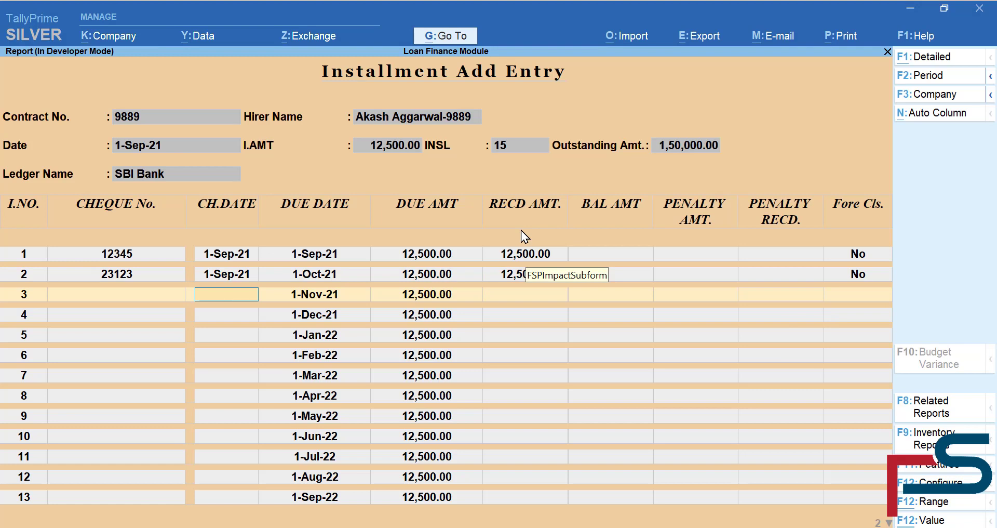
pyautogui.press('ctrl')
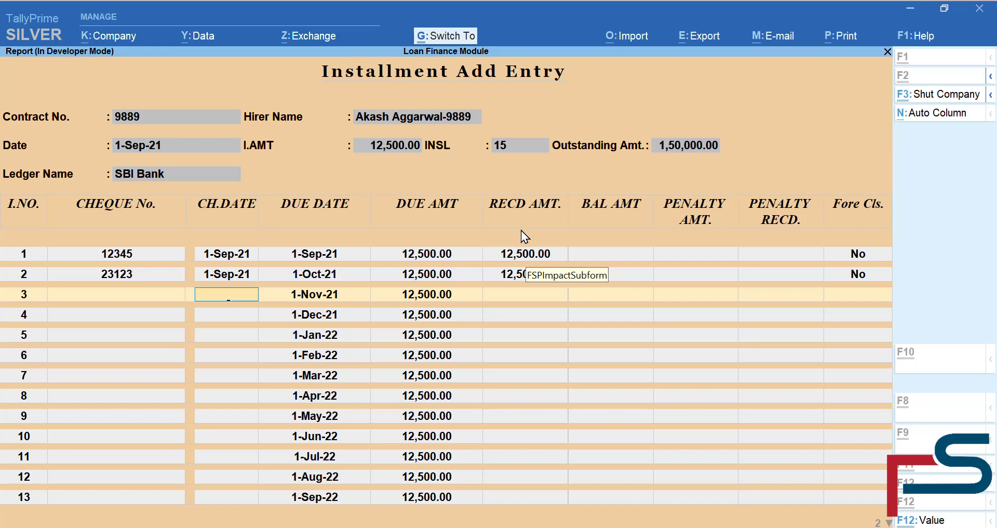
# - Save both installment receipts and reload contract 9889 in a fresh entry form
pyautogui.hotkey('ctrl', 'q')
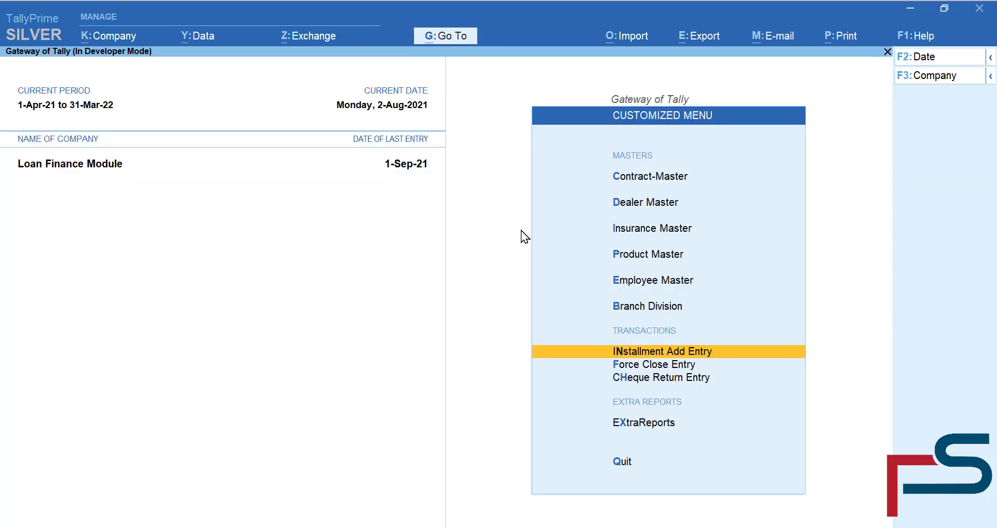
pyautogui.press('Return')
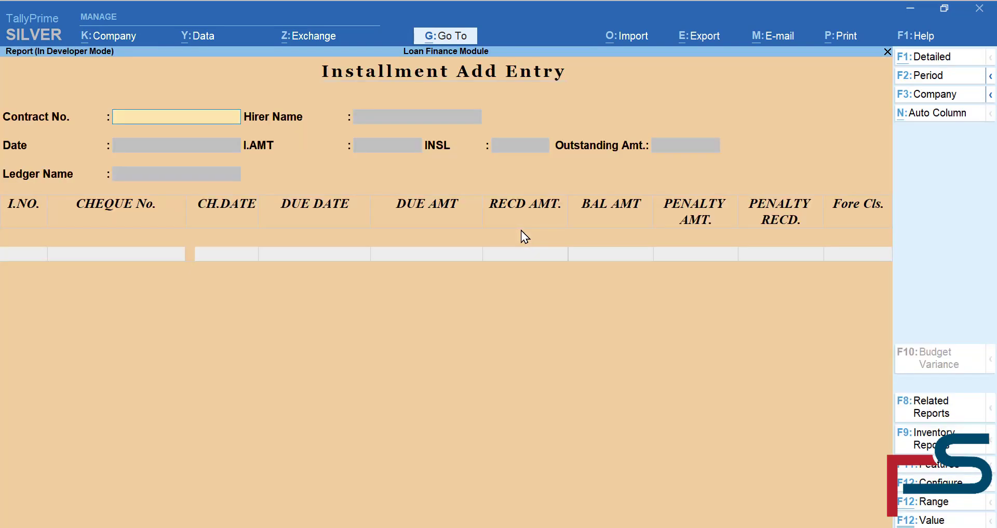
pyautogui.write('9889')
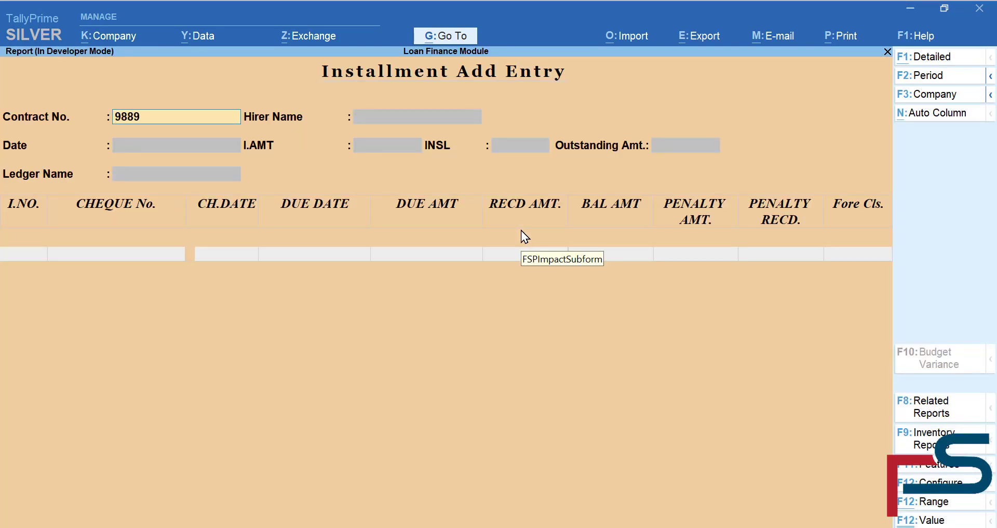
pyautogui.press('Return')
pyautogui.press('Return')
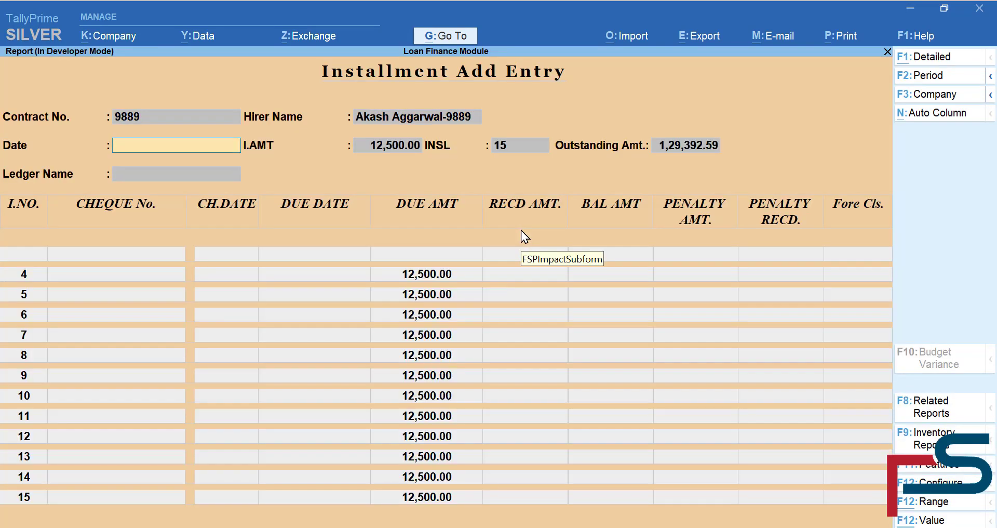
# - Set 1-Sep-21 and SBI Bank to confirm outstanding 1,29,392.59, installment 3 next, then exit
pyautogui.write('1')
pyautogui.write('9-21')
pyautogui.press('Return')
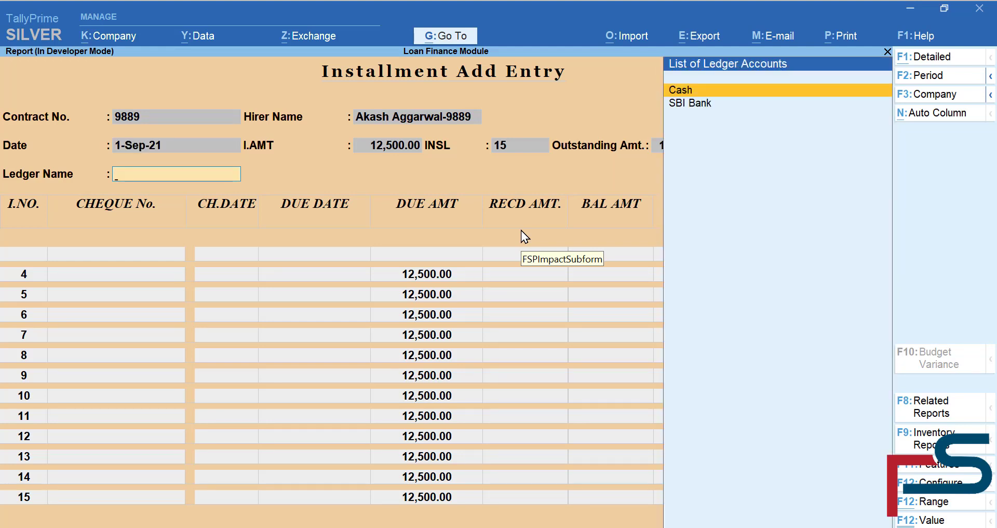
pyautogui.press('Down')
pyautogui.press('Return')
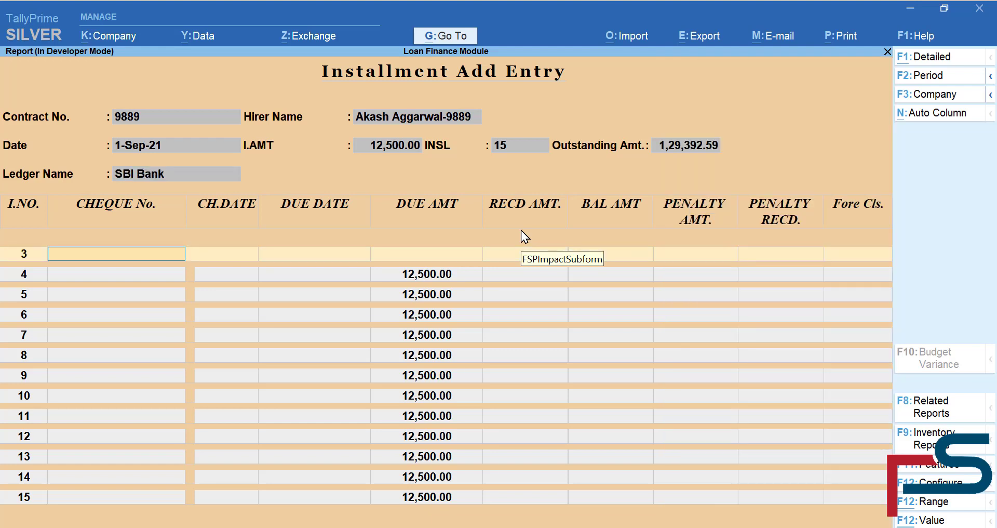
pyautogui.press('Return')
pyautogui.press('Return')
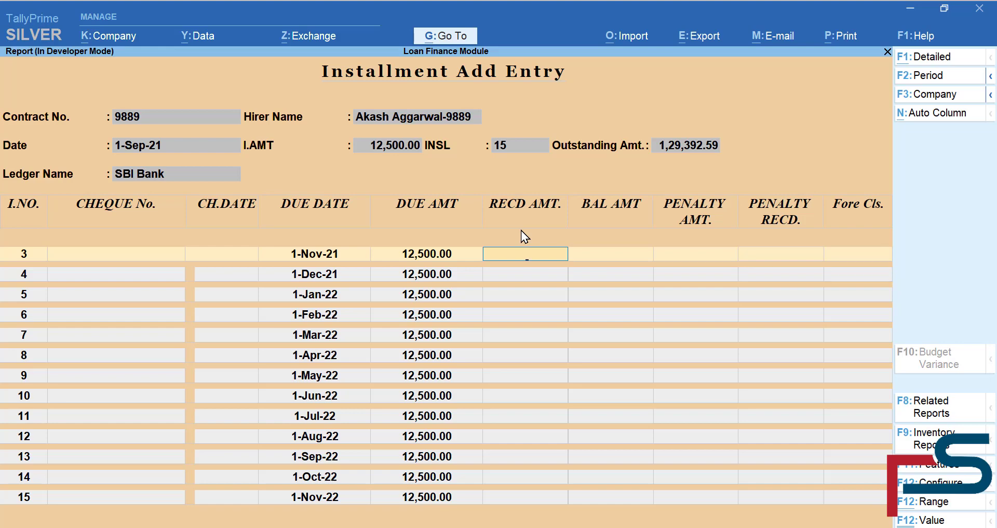
pyautogui.press('Escape')
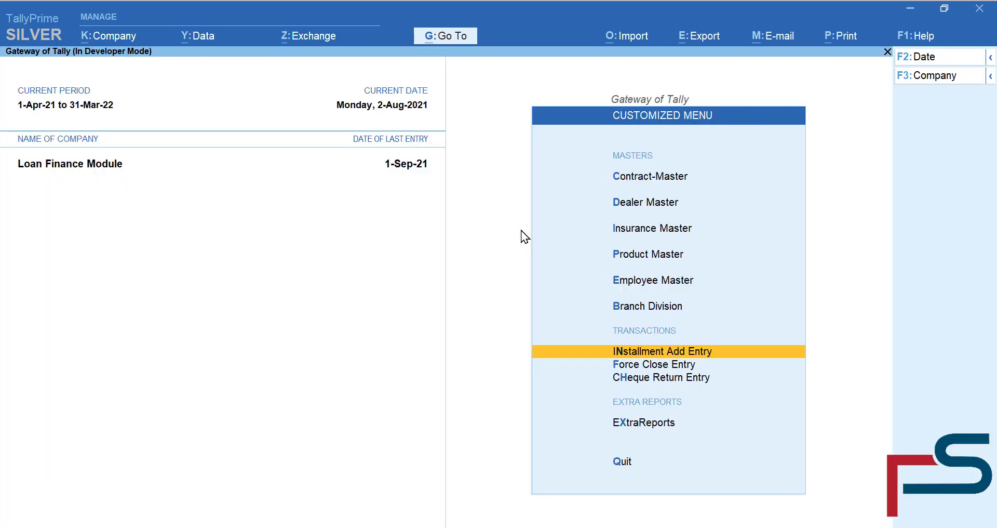
pyautogui.press('Escape')
pyautogui.press('d')
pyautogui.press('a')
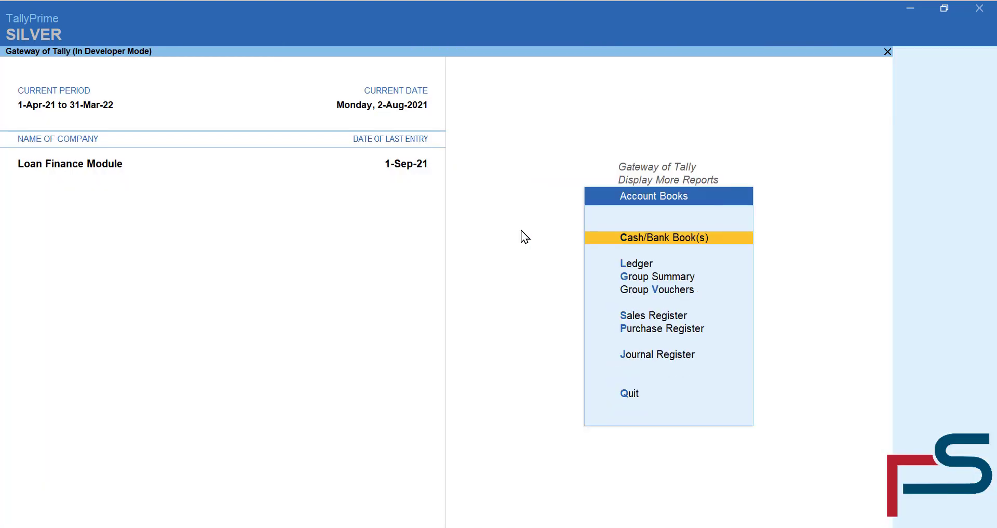
pyautogui.press('l')
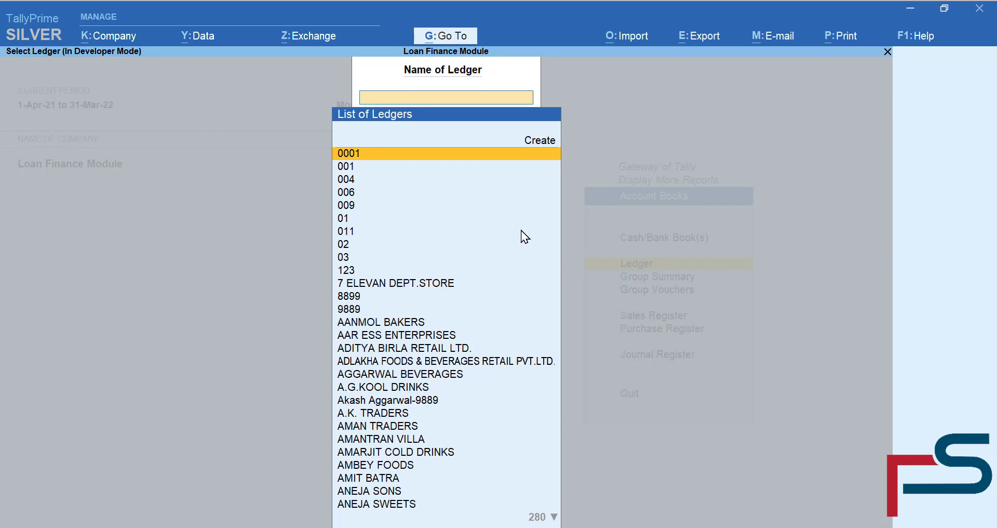
pyautogui.write('9889')
pyautogui.press('Return')
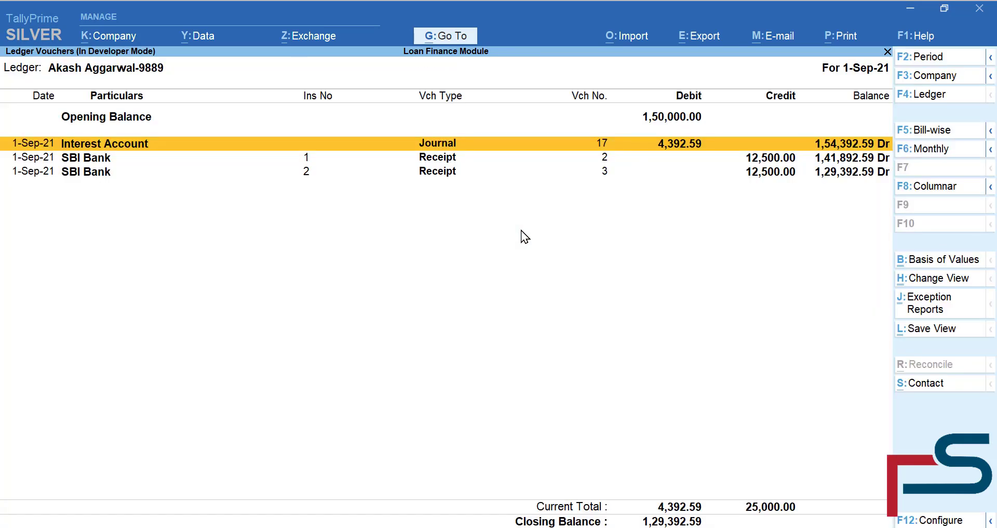
pyautogui.press('Down')
pyautogui.press('Down')
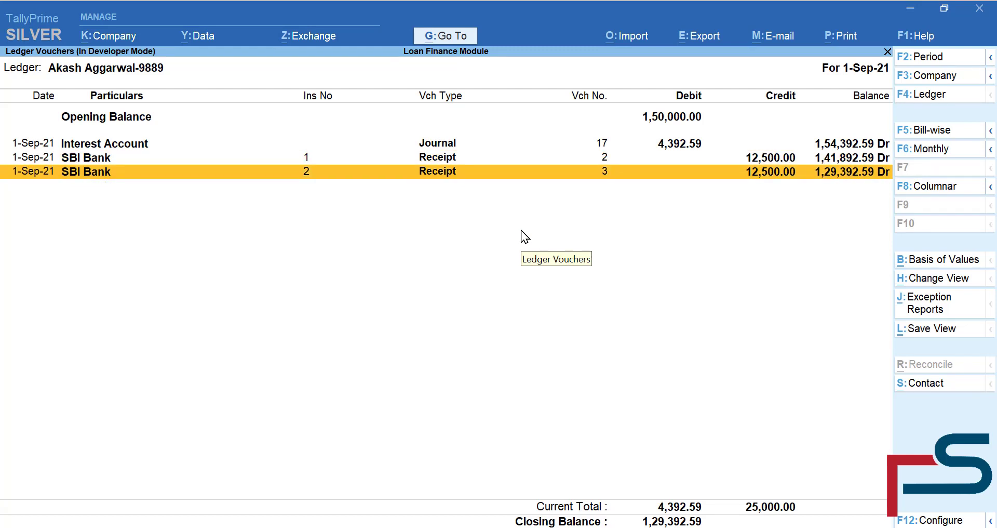
pyautogui.press('Up')
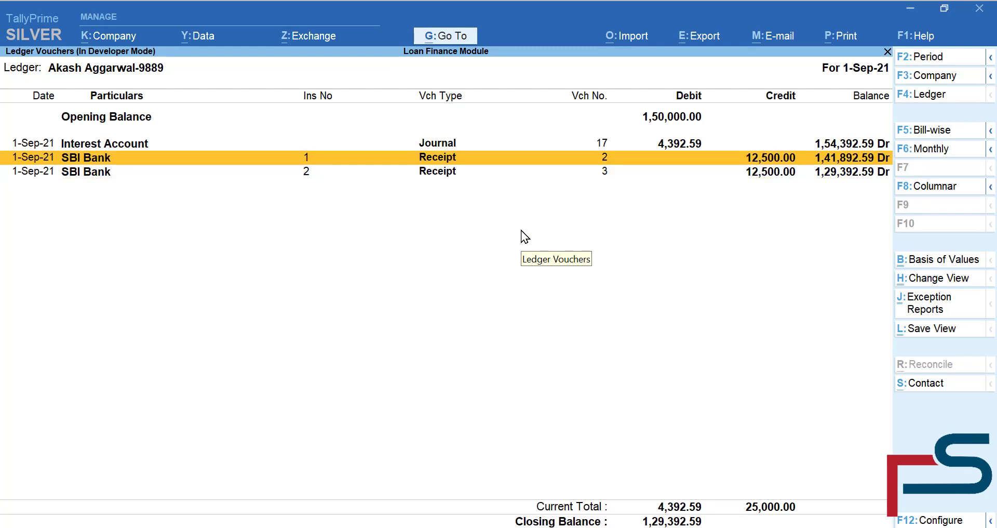
pyautogui.press('Return')
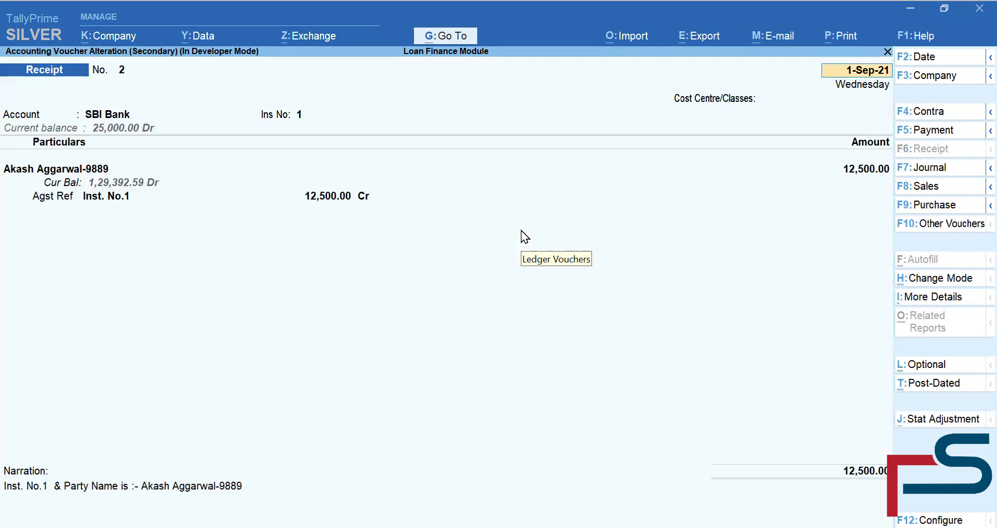
pyautogui.press('Escape')
pyautogui.press('y')
pyautogui.press('Down')
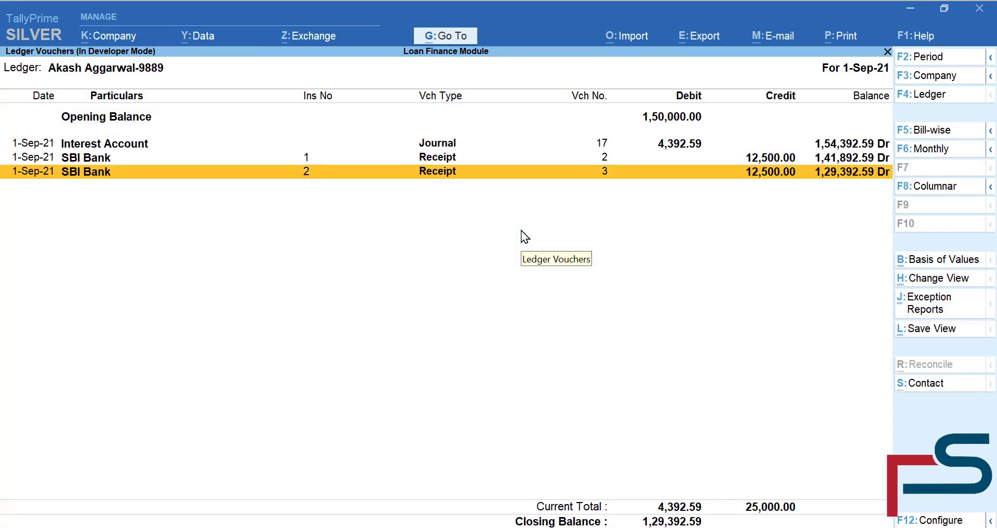
pyautogui.press('Return')
pyautogui.press('BackSpace')
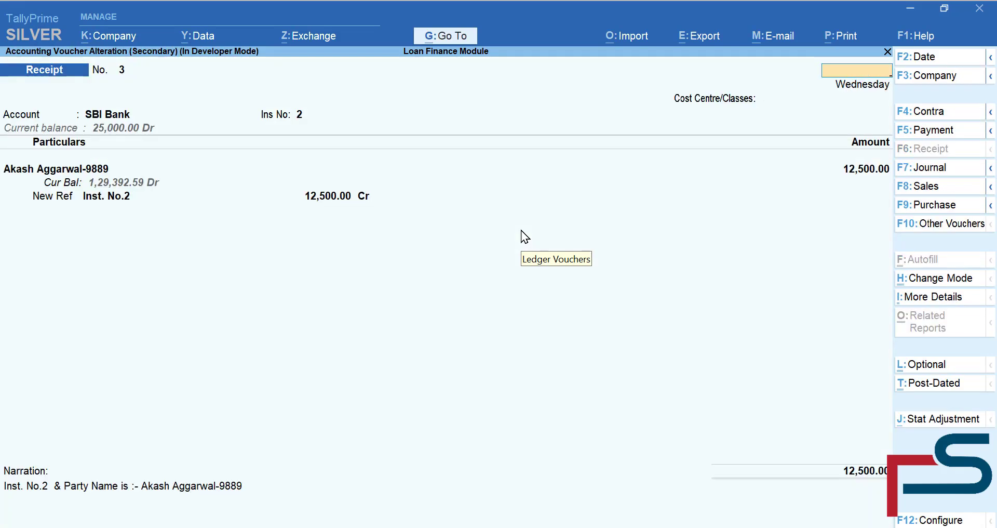
pyautogui.press('Escape')
pyautogui.press('Escape')
pyautogui.press('Escape')
pyautogui.press('Return')
pyautogui.press('Down')
pyautogui.press('Down')
pyautogui.press('Down')
pyautogui.press('Down')
pyautogui.press('Down')
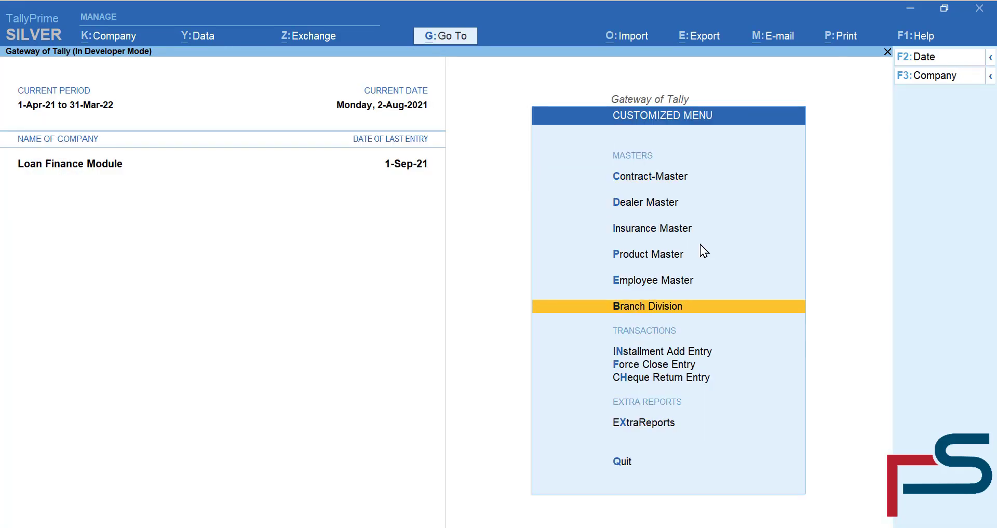
pyautogui.press('Down')
pyautogui.press('Down')
# - Start a Force Close Entry for contract 9889 with Cash, quit unsaved, and open Cheque Bounced Entry
pyautogui.press('Return')
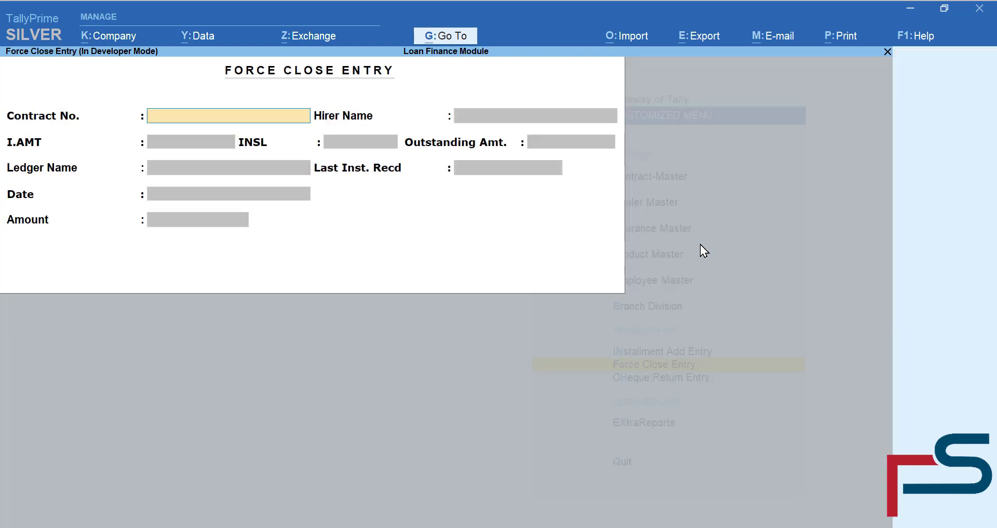
pyautogui.write('9889')
pyautogui.press('Return')
pyautogui.press('Return')
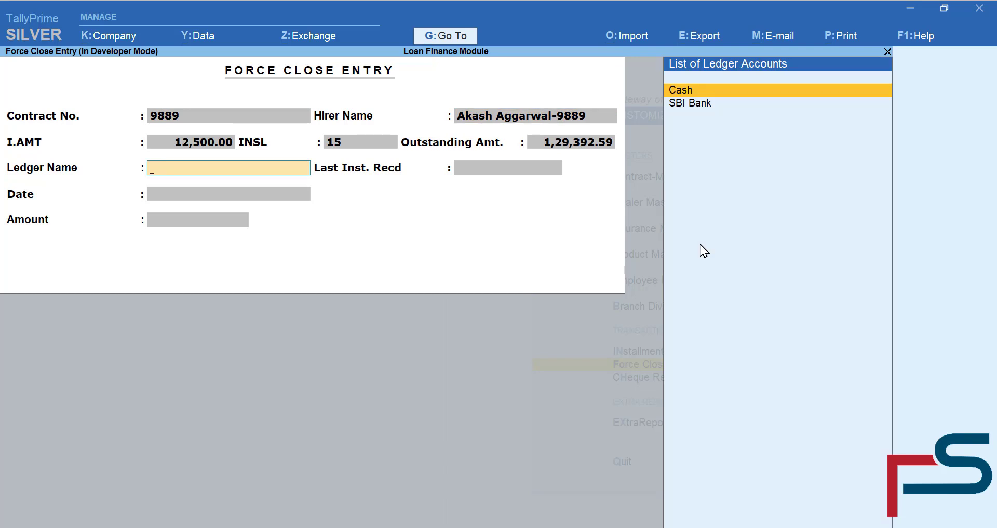
pyautogui.press('Return')
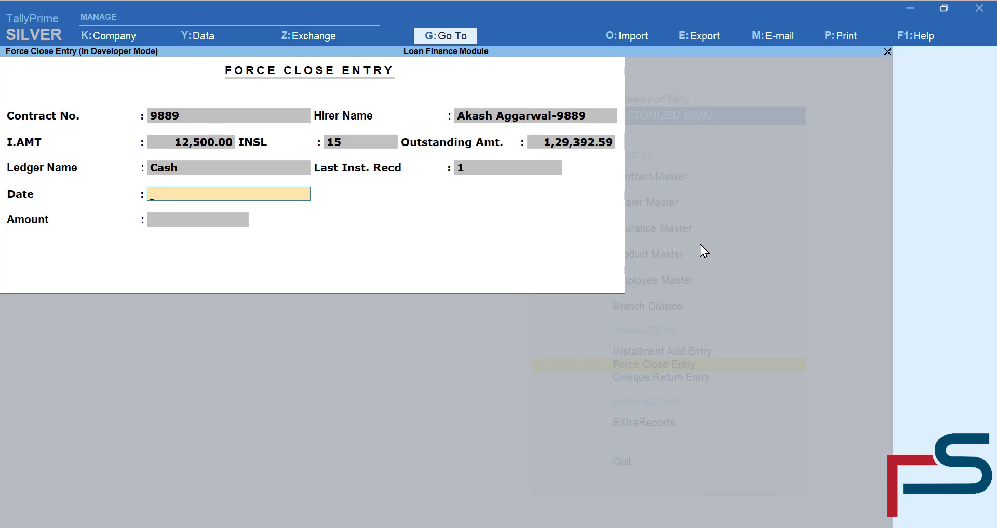
pyautogui.press('Escape')
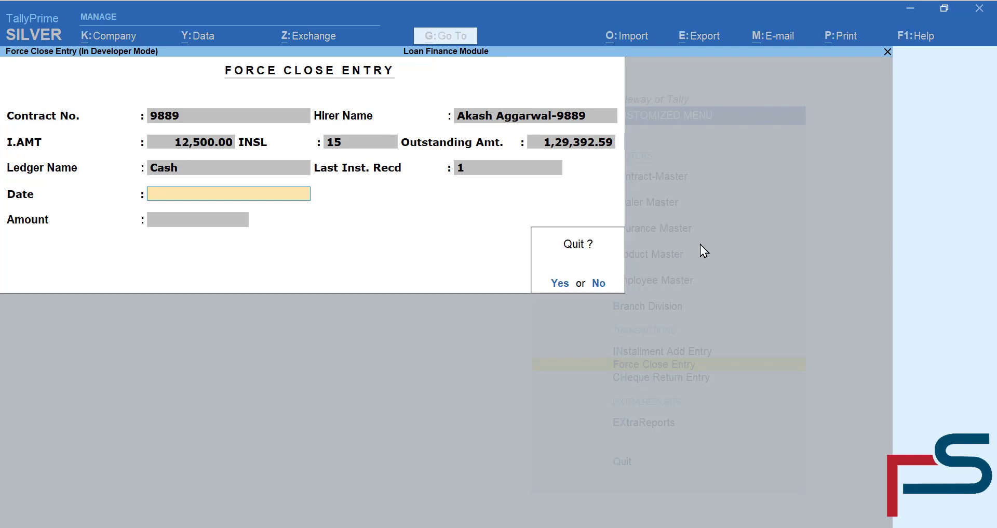
pyautogui.press('y')
pyautogui.press('h')
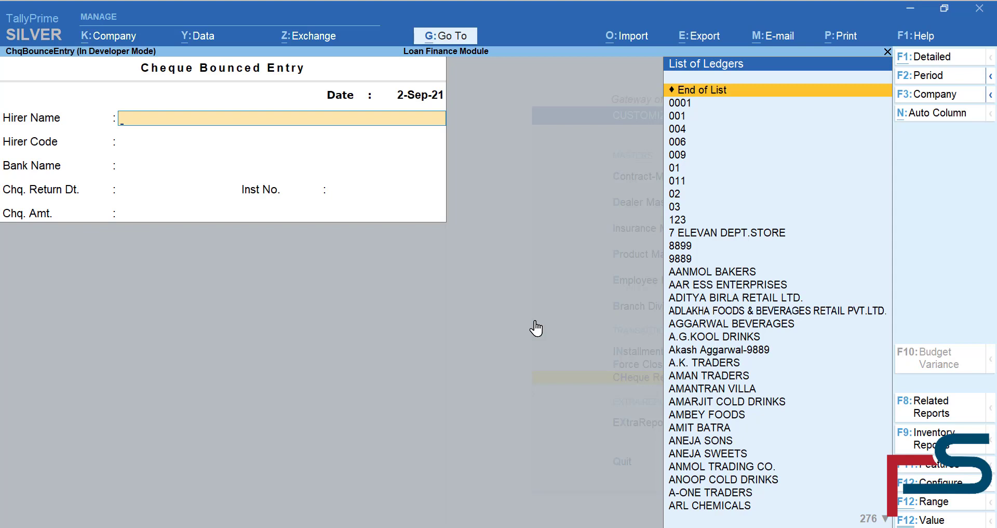
# - Record a 12,500 SBI Bank cheque bounce for the hirer's instalment 1, dated 2-Sep-21
pyautogui.write('989')
pyautogui.press('Down')
pyautogui.press('Return')
pyautogui.press('Return')
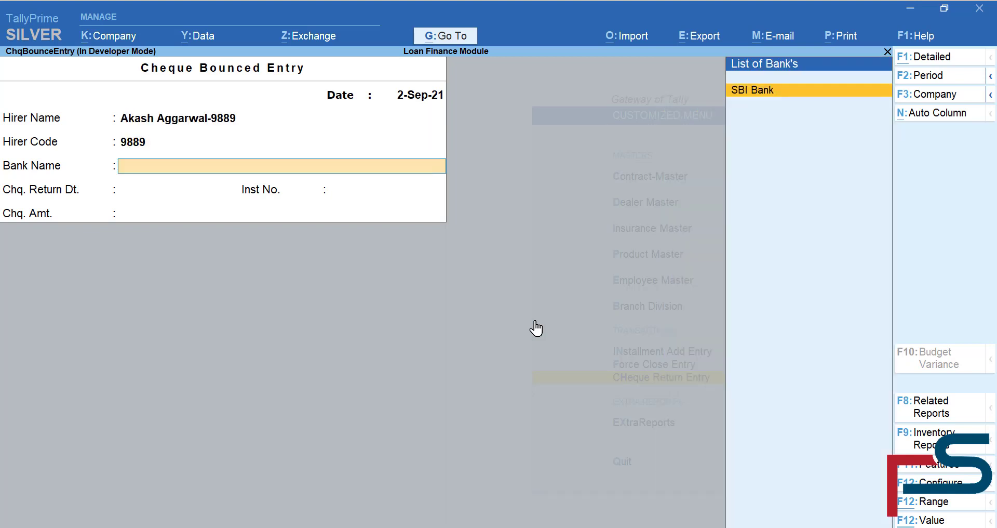
pyautogui.press('Return')
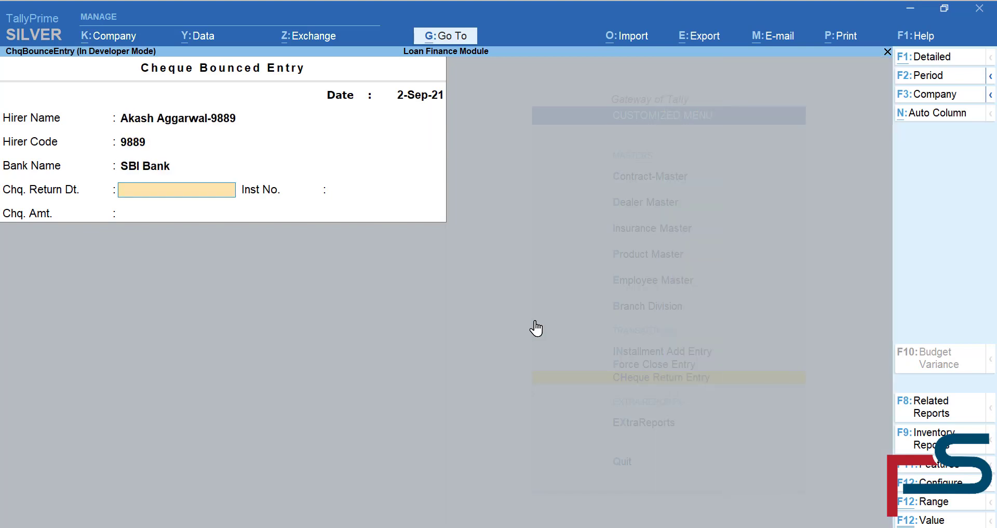
pyautogui.write('2-9')
pyautogui.press('Return')
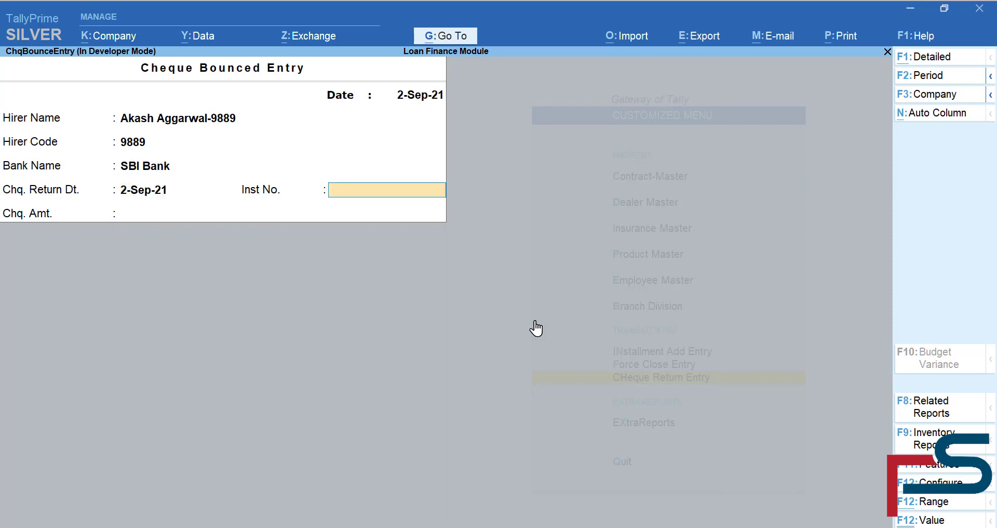
pyautogui.write('1')
pyautogui.press('Return')
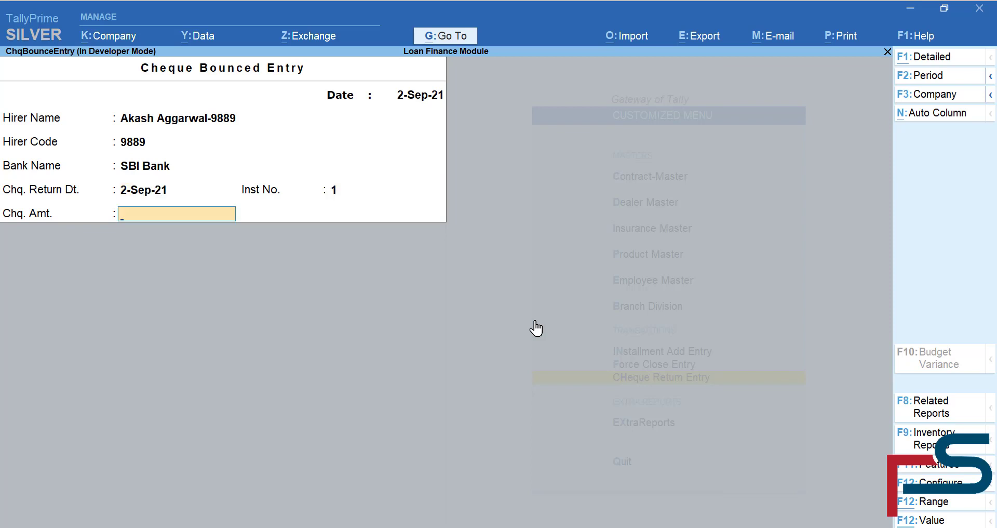
pyautogui.write('12500')
pyautogui.press('Return')
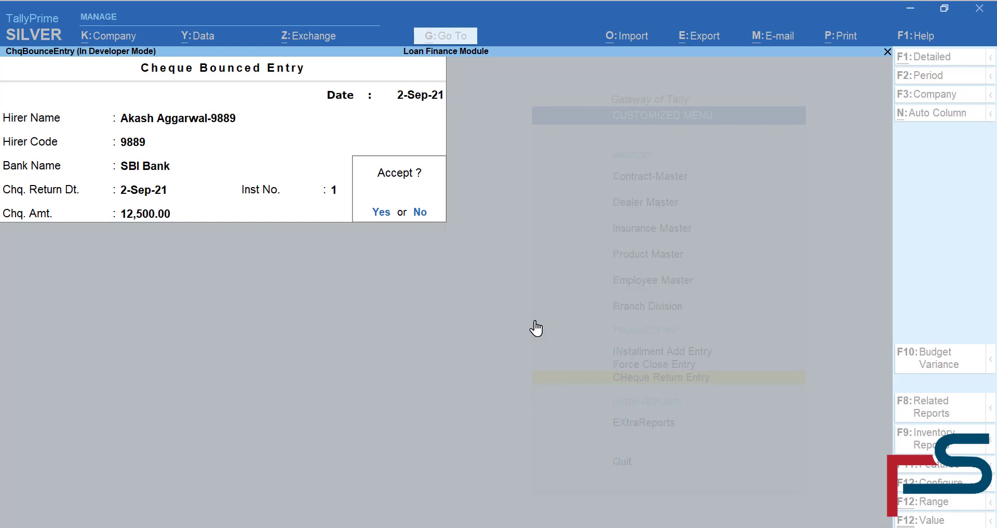
pyautogui.press('Return')
# - Check the new cheque bounce in the hirer's ledger vouchers, now 1,41,892.59 Dr
pyautogui.press('Escape')
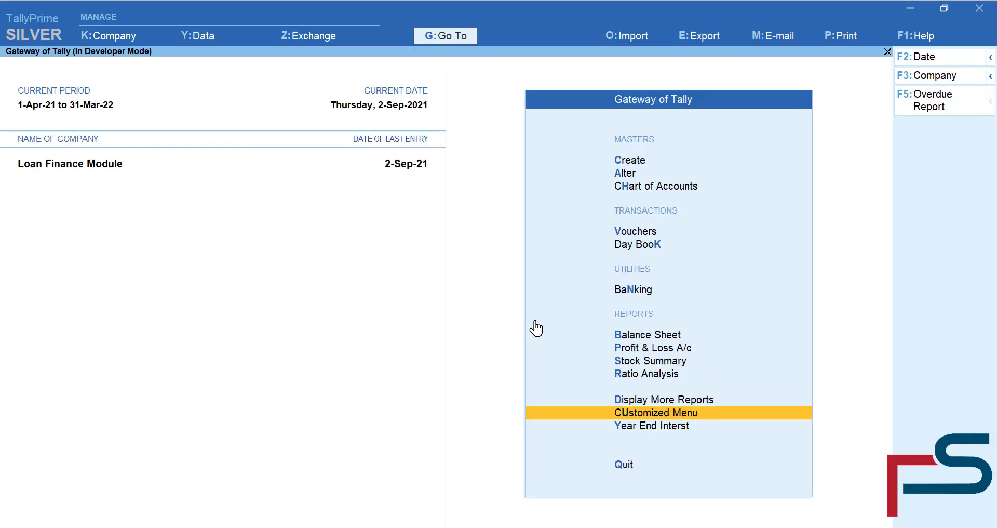
pyautogui.write('dal')
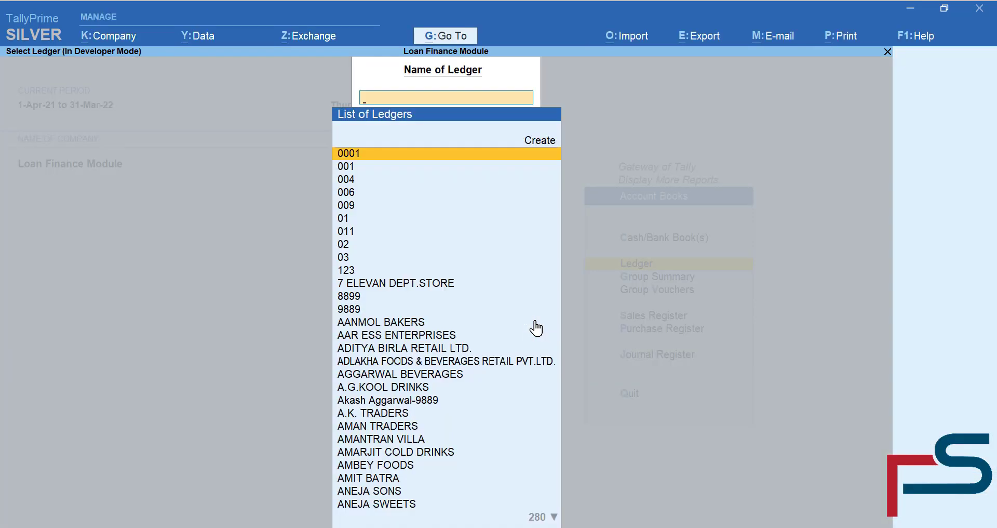
pyautogui.write('9889')
pyautogui.press('Down')
pyautogui.press('Return')
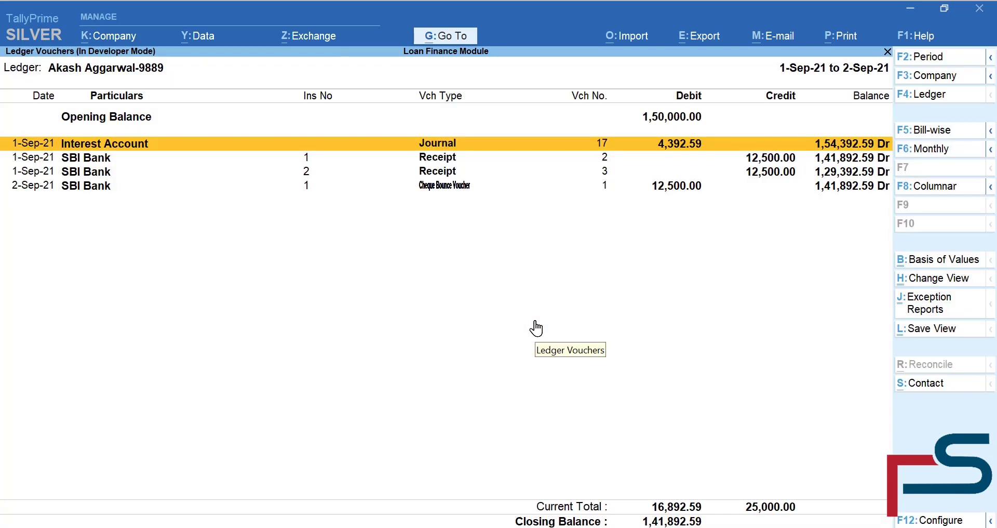
pyautogui.press('Down')
pyautogui.press('Down')
pyautogui.press('Down')
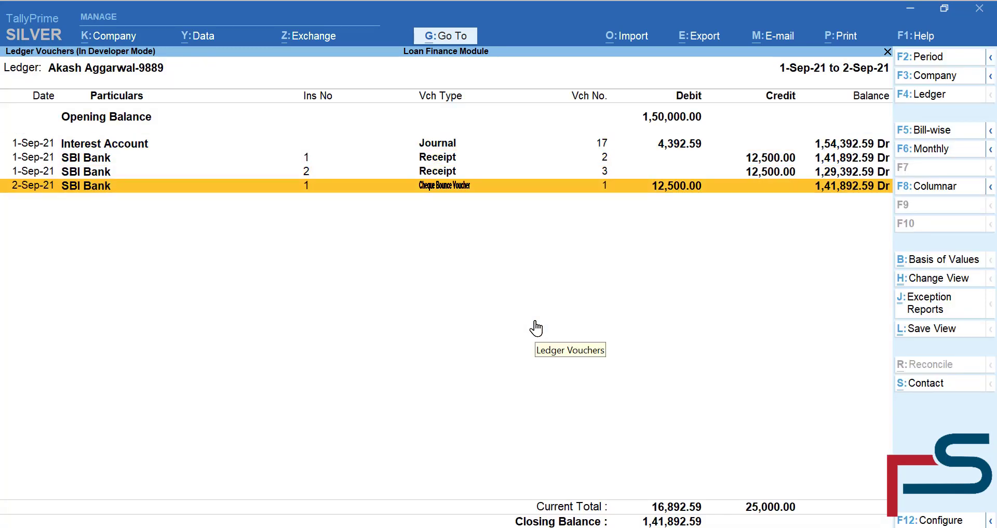
pyautogui.press('Escape')
pyautogui.press('Escape')
pyautogui.press('Escape')
pyautogui.press('u')
pyautogui.press('Down')
# - View the hirer's ledger (code 9889) through Extra Reports' Ledger Accounts
pyautogui.press('Return')
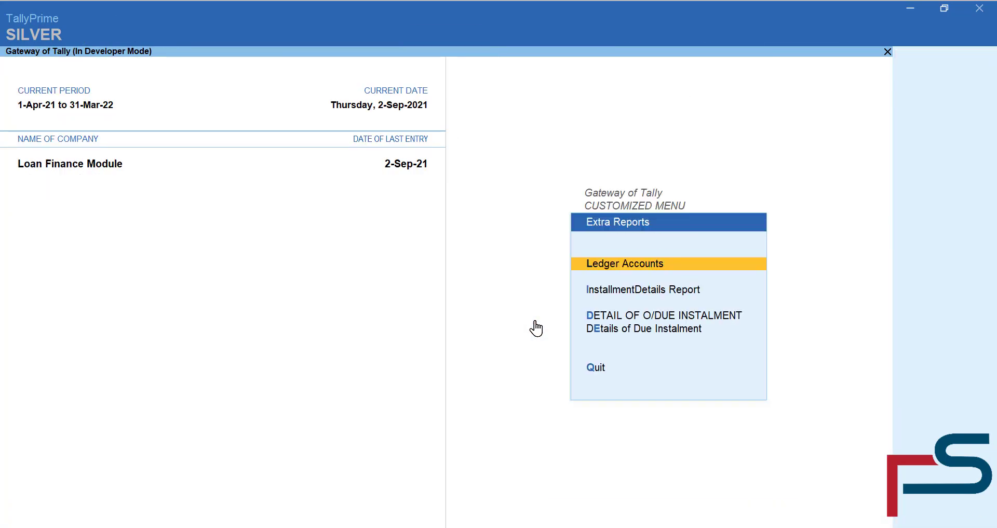
pyautogui.press('Return')
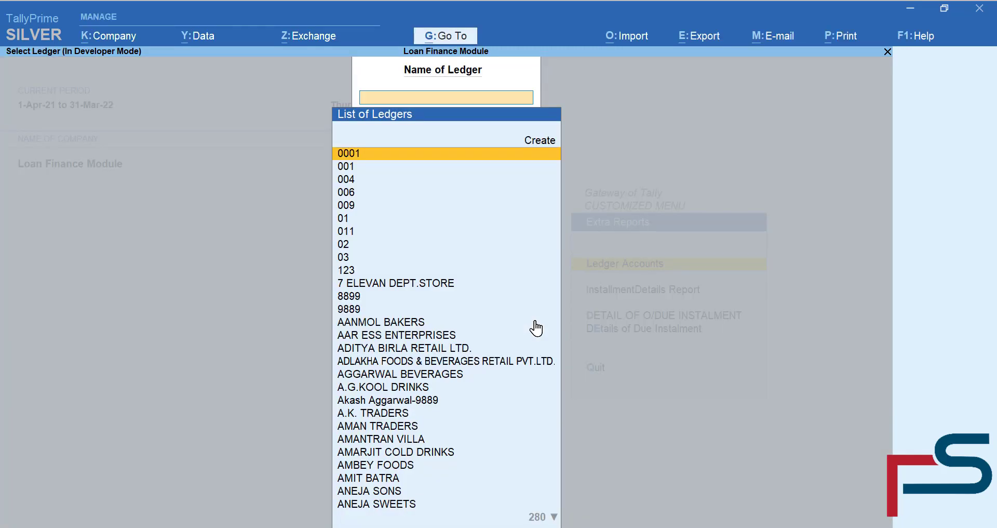
pyautogui.write('0')
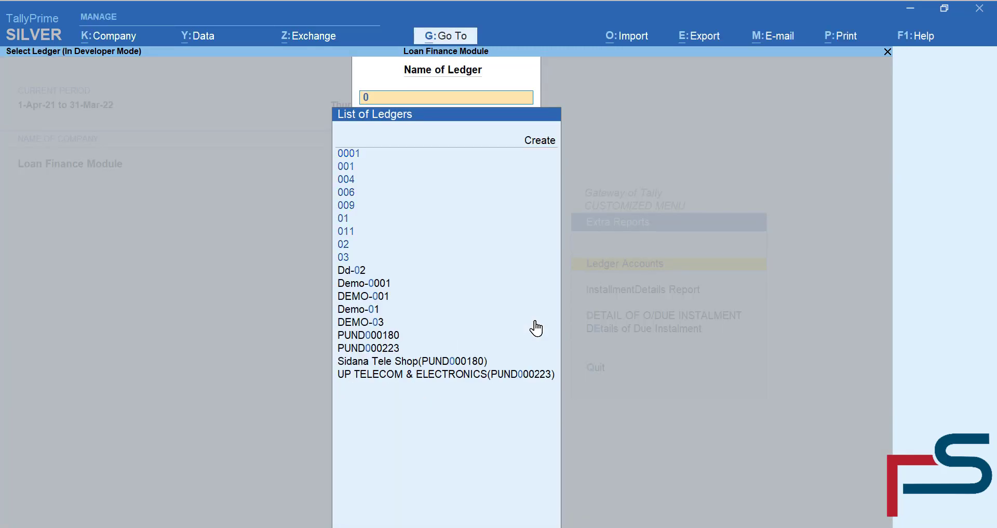
pyautogui.press('BackSpace')
pyautogui.write('999')
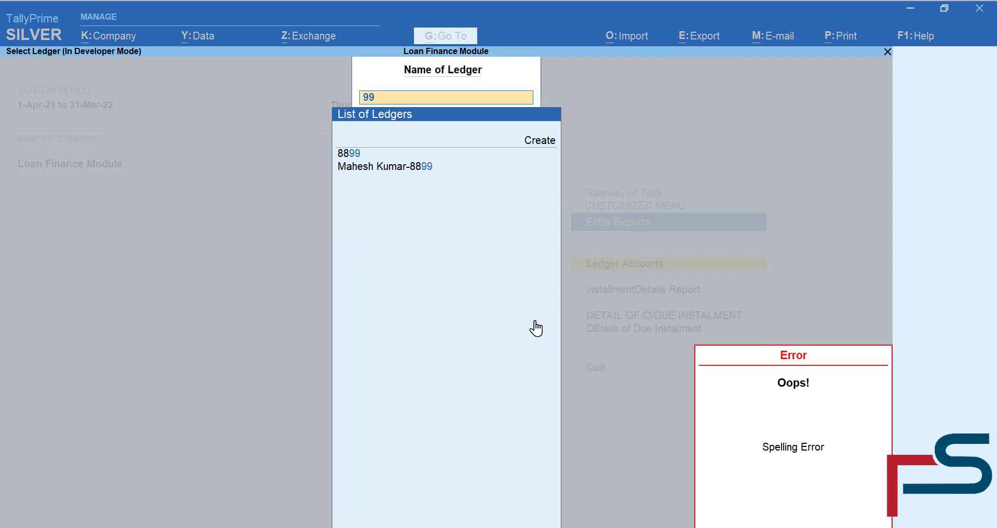
pyautogui.press('BackSpace')
pyautogui.write('9')
pyautogui.press('BackSpace')
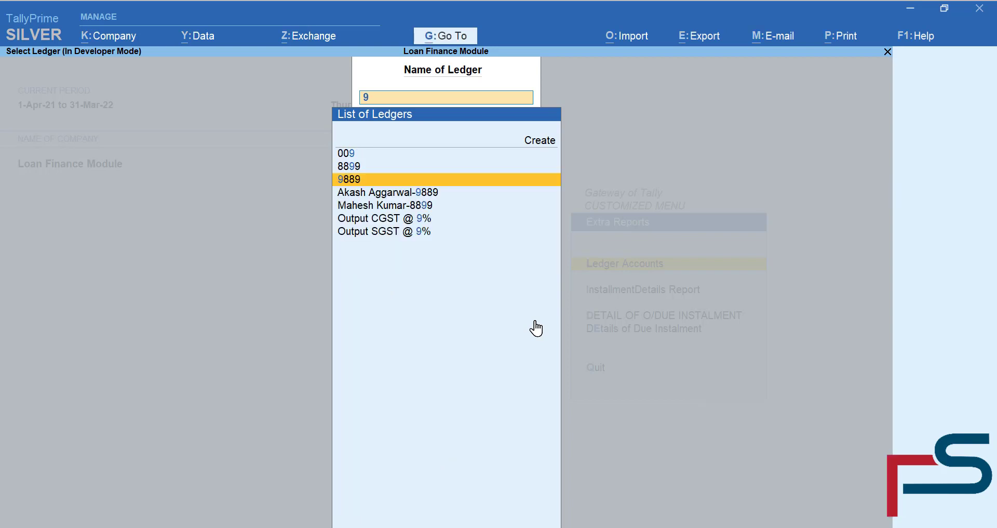
pyautogui.write('88')
pyautogui.press('Return')
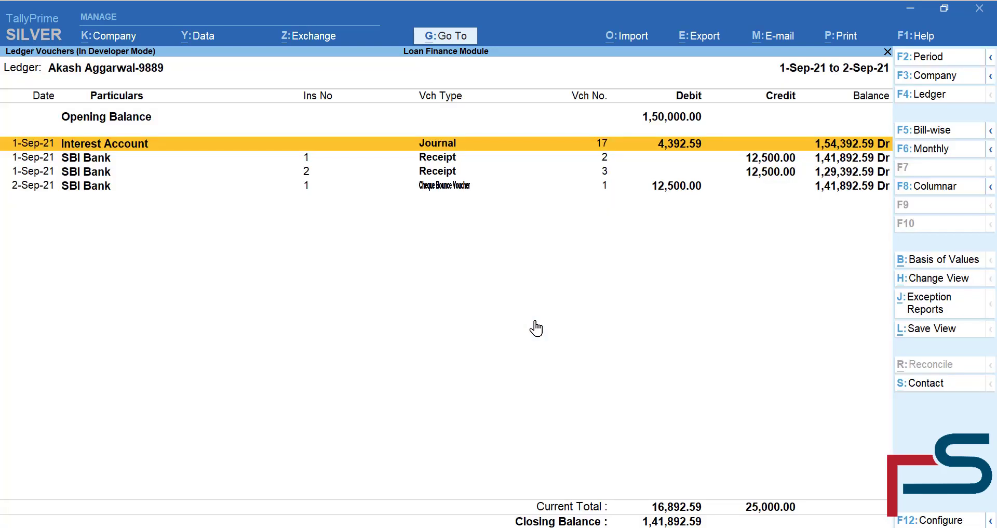
pyautogui.press('Escape')
pyautogui.press('Escape')
pyautogui.press('Escape')
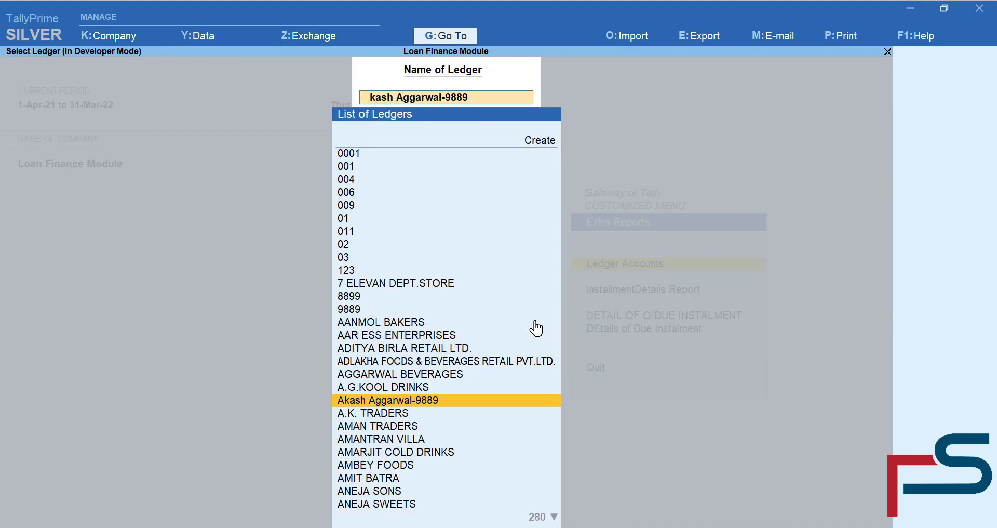
pyautogui.press('Down')
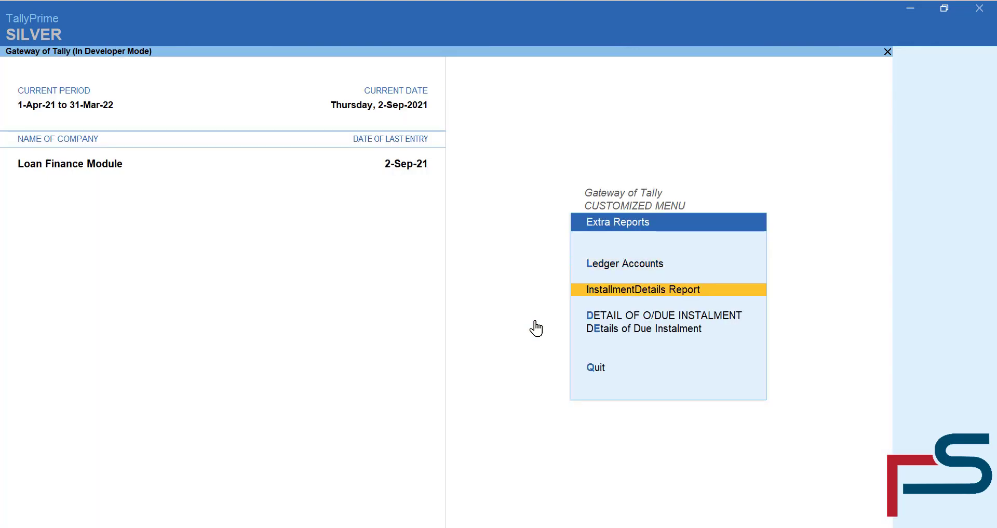
pyautogui.press('Return')
pyautogui.write('9889')
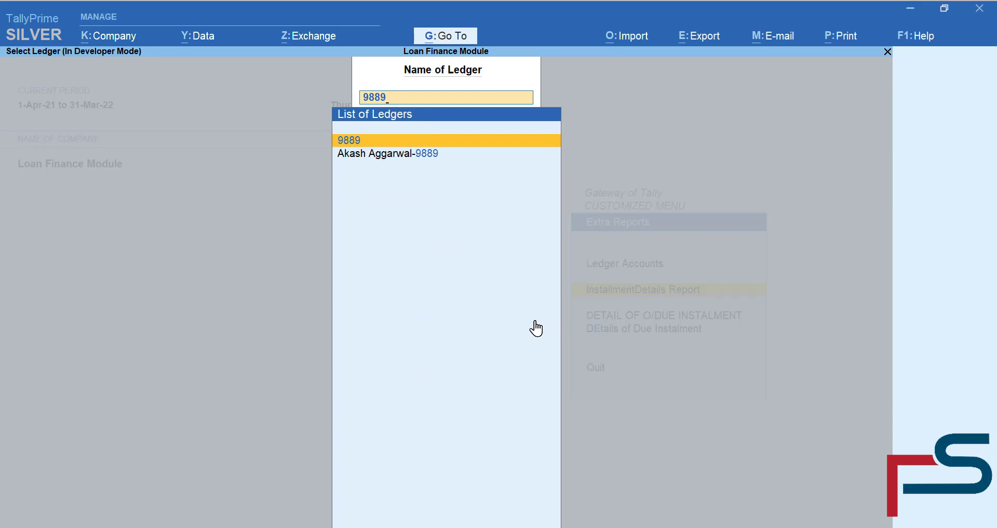
pyautogui.press('Return')
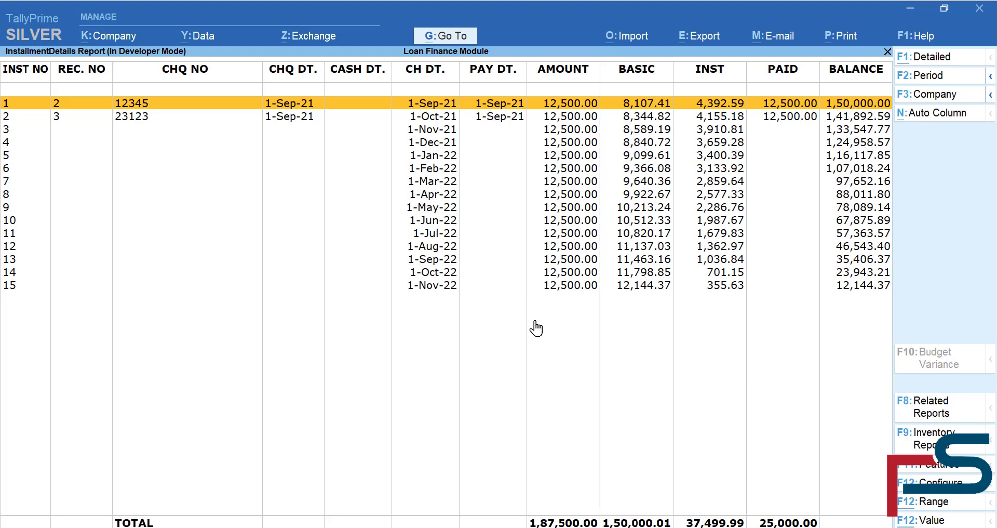
pyautogui.press('Escape')
pyautogui.press('BackSpace')
pyautogui.press('Escape')
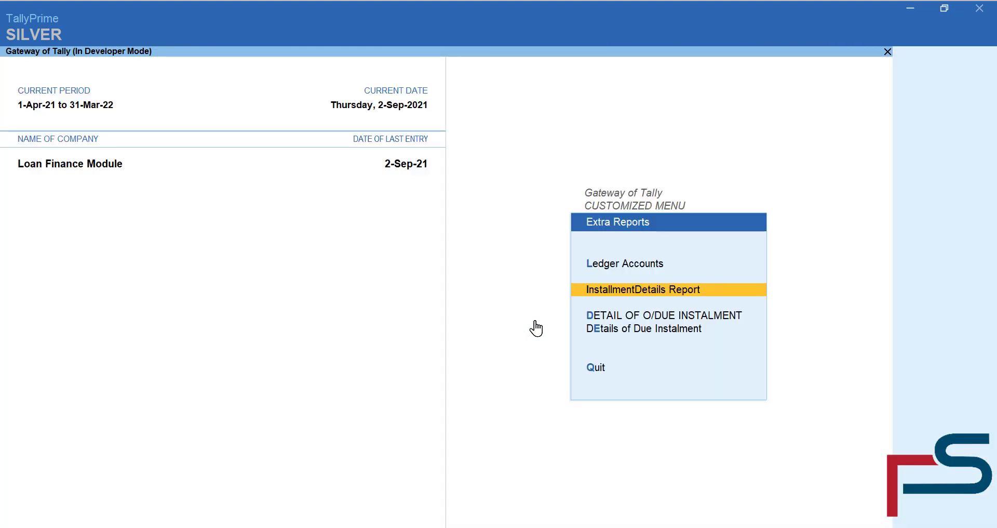
# - Browse the Detail of O/Due Instalment list, then open the Details of Due Instalment report
pyautogui.press('Down')
pyautogui.press('Return')
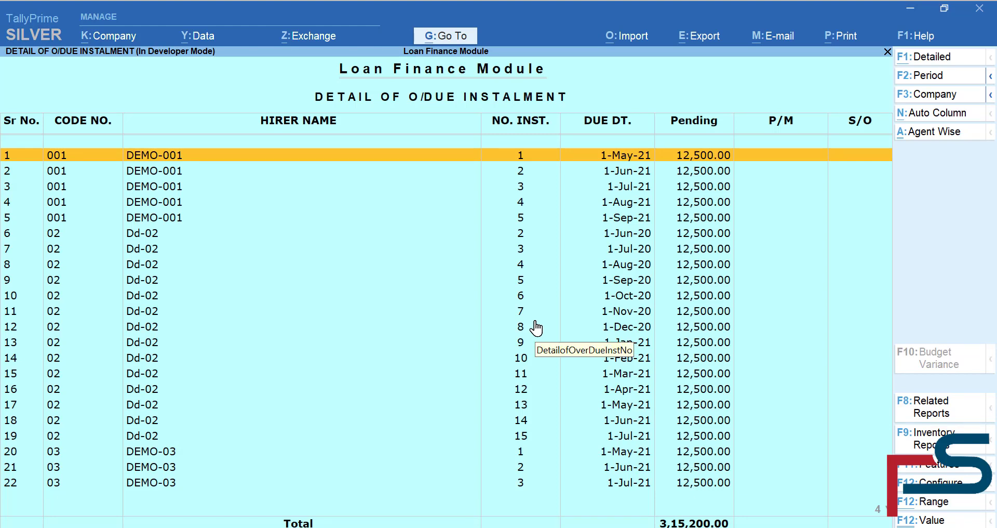
pyautogui.press('Down')
pyautogui.press('Down')
pyautogui.press('Down')
pyautogui.press('Down')
pyautogui.press('Down')
pyautogui.press('Down')
pyautogui.press('Down')
pyautogui.press('Down')
pyautogui.press('Down')
pyautogui.press('Down')
pyautogui.press('Down')
pyautogui.press('Down')
pyautogui.press('Down')
pyautogui.press('Down')
pyautogui.press('Down')
pyautogui.press('Down')
pyautogui.press('Down')
pyautogui.press('Down')
pyautogui.press('Down')
pyautogui.press('Down')
pyautogui.press('Down')
pyautogui.press('Down')
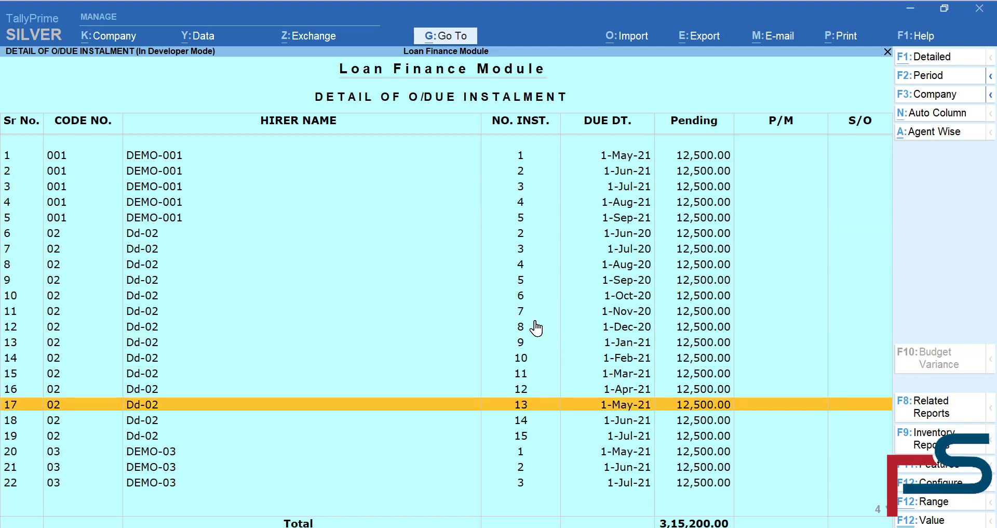
pyautogui.press('Up')
pyautogui.press('Up')
pyautogui.press('Up')
pyautogui.press('Up')
pyautogui.press('Up')
pyautogui.press('Up')
pyautogui.press('Up')
pyautogui.press('Up')
pyautogui.press('Up')
pyautogui.press('Up')
pyautogui.press('Up')
pyautogui.press('Up')
pyautogui.press('Up')
pyautogui.press('Up')
pyautogui.press('Up')
pyautogui.press('Up')
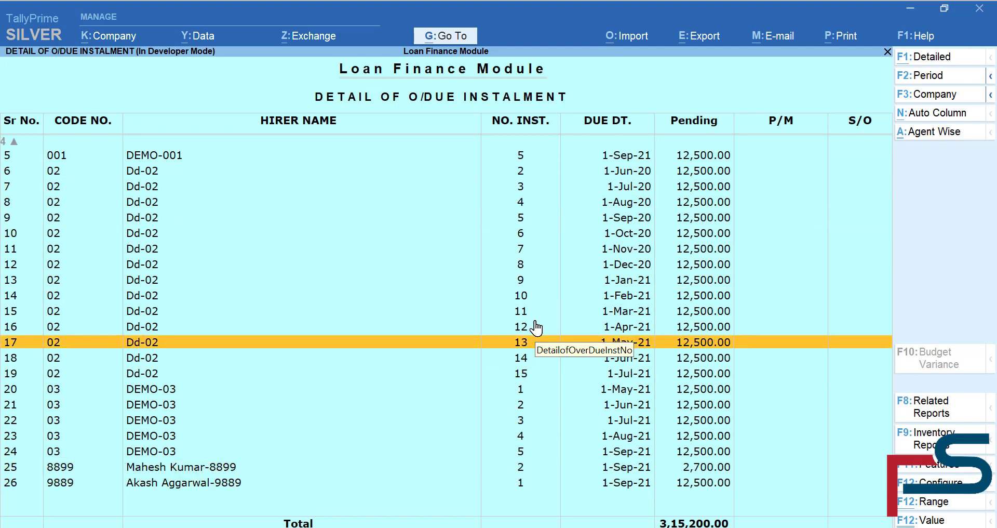
pyautogui.press('Escape')
pyautogui.press('Down')
pyautogui.press('Return')
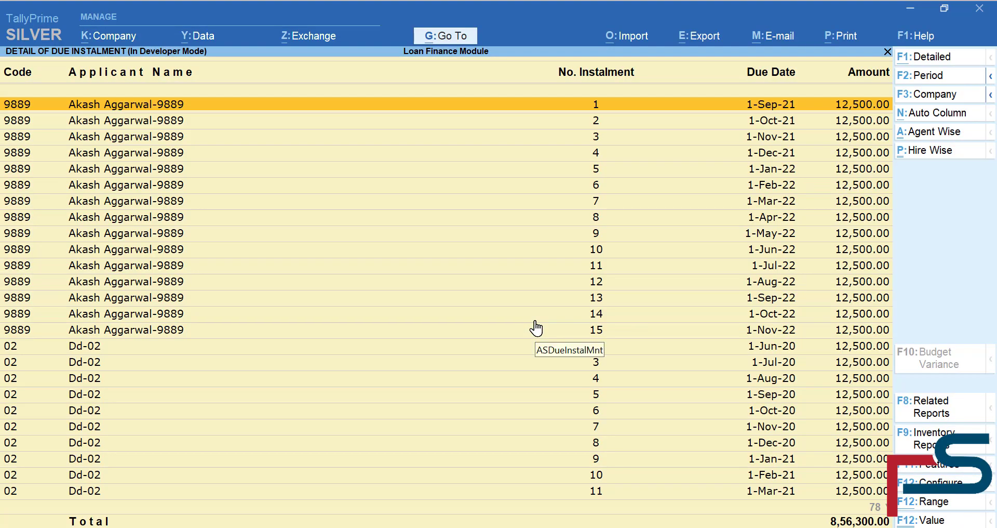
# - Filter the due instalments to hire code 9889, totalling 1,87,500.00
pyautogui.press('Down')
pyautogui.press('Down')
pyautogui.press('Down')
pyautogui.press('Down')
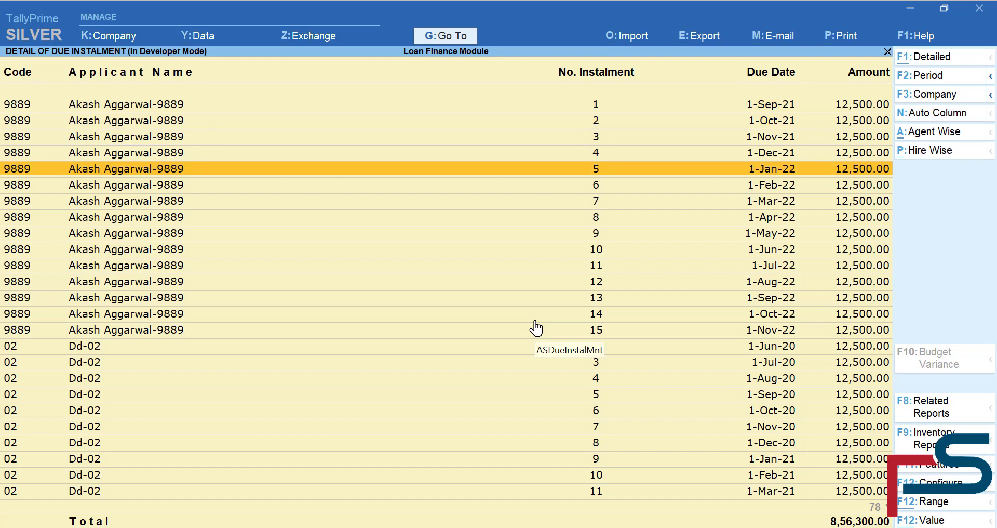
pyautogui.press('Down')
pyautogui.press('Down')
pyautogui.press('Down')
pyautogui.press('Down')
pyautogui.press('Down')
pyautogui.press('Down')
pyautogui.press('Down')
pyautogui.press('Down')
pyautogui.press('Up')
pyautogui.press('Up')
pyautogui.press('Up')
pyautogui.press('Up')
pyautogui.press('Up')
pyautogui.press('Up')
pyautogui.press('Up')
pyautogui.press('Up')
pyautogui.press('Up')
pyautogui.press('Up')
pyautogui.press('Up')
pyautogui.press('Up')
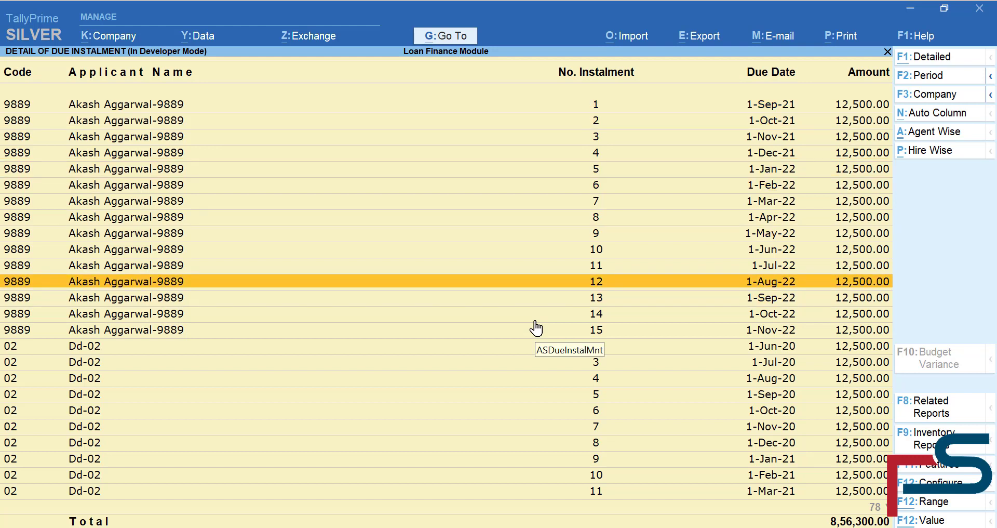
pyautogui.press('Down')
pyautogui.press('Down')
pyautogui.press('Down')
pyautogui.press('Down')
pyautogui.press('Down')
pyautogui.press('Down')
pyautogui.press('Down')
pyautogui.press('Down')
pyautogui.press('Down')
pyautogui.press('Down')
pyautogui.press('Down')
pyautogui.press('Down')
pyautogui.press('Down')
pyautogui.press('Down')
pyautogui.press('Down')
pyautogui.press('Down')
pyautogui.press('Down')
pyautogui.press('Down')
pyautogui.press('Down')
pyautogui.press('Down')
pyautogui.press('Down')
pyautogui.press('Down')
pyautogui.press('Down')
pyautogui.press('Down')
pyautogui.press('Down')
pyautogui.press('Down')
pyautogui.press('Down')
pyautogui.press('Down')
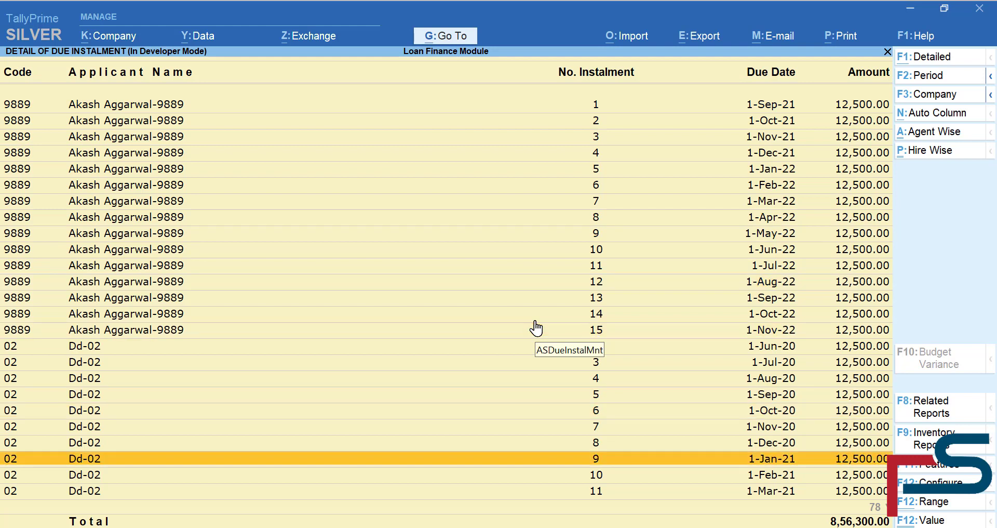
pyautogui.press('Down')
pyautogui.press('Down')
pyautogui.press('Down')
pyautogui.press('Down')
pyautogui.press('Down')
pyautogui.press('Down')
pyautogui.press('Down')
pyautogui.press('Down')
pyautogui.press('Down')
pyautogui.press('Down')
pyautogui.press('Down')
pyautogui.press('Down')
pyautogui.press('Down')
pyautogui.press('Down')
pyautogui.press('Down')
pyautogui.press('Down')
pyautogui.press('Down')
pyautogui.press('Down')
pyautogui.press('Down')
pyautogui.press('Down')
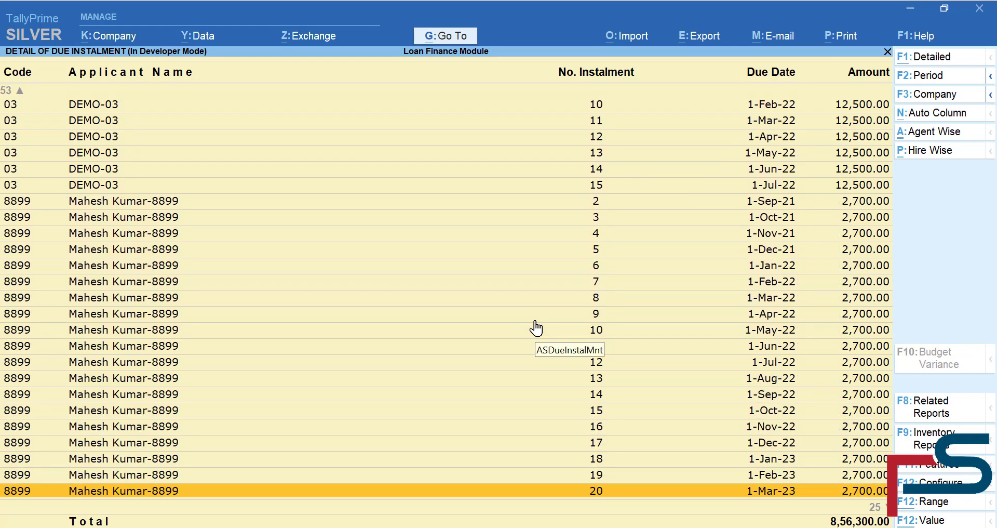
pyautogui.click(942, 150)
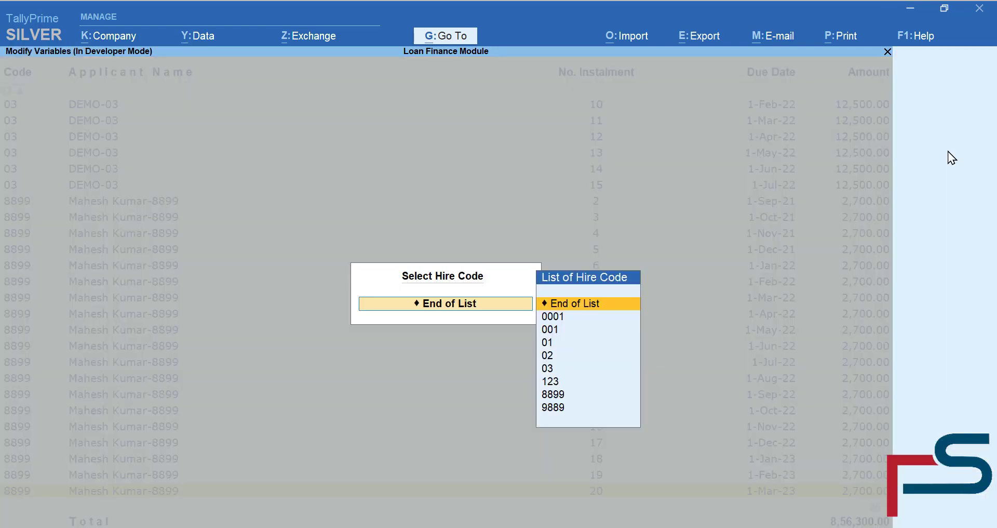
pyautogui.press('Down')
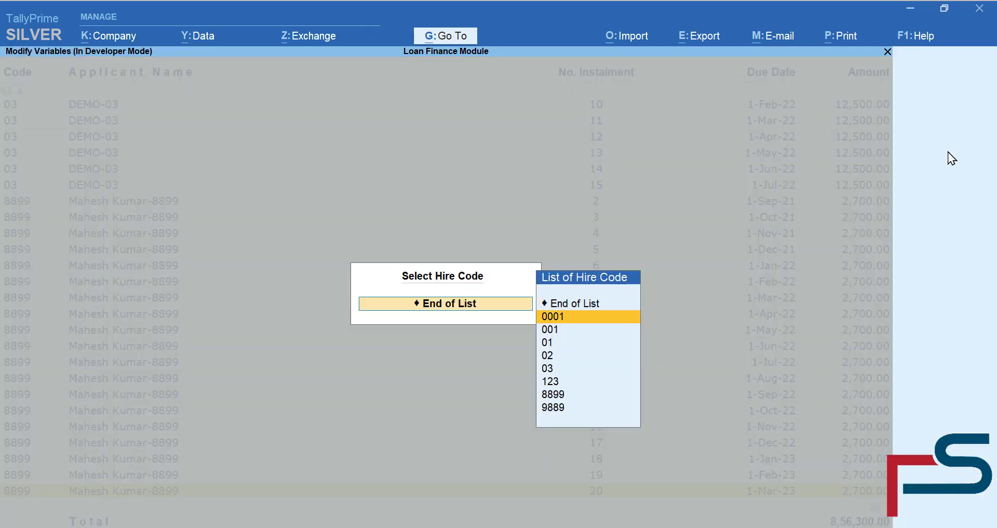
pyautogui.press('Down')
pyautogui.press('Down')
pyautogui.press('Down')
pyautogui.press('Down')
pyautogui.press('Down')
pyautogui.press('Down')
pyautogui.press('Down')
pyautogui.press('Return')
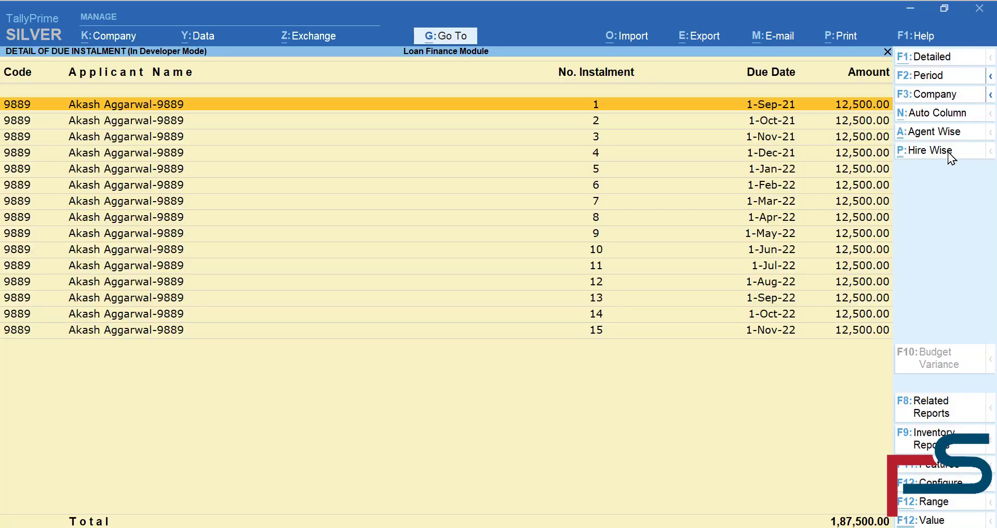
pyautogui.press('Escape')
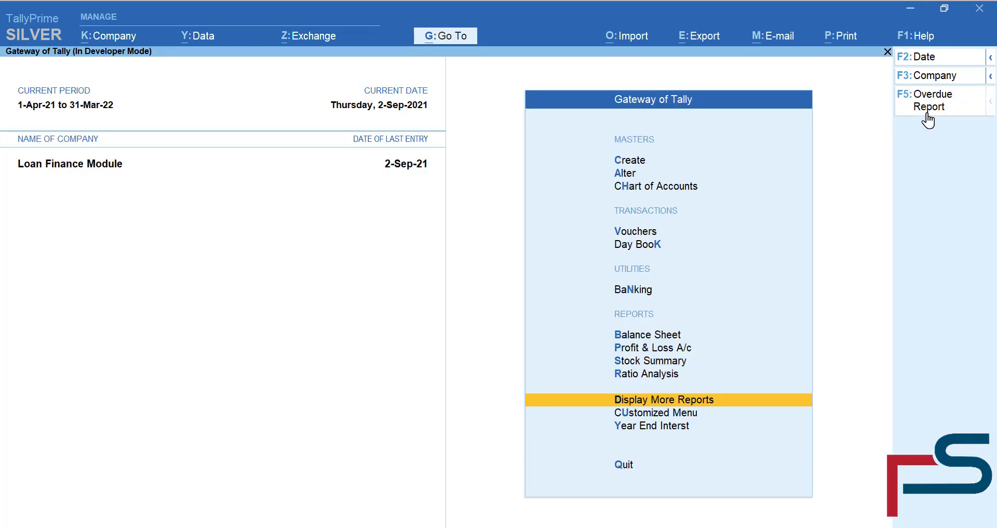
# - In the Overdue Report, mark DEMO-03's Loan to 03 and instalments 1–4 for penalty
pyautogui.click(928, 119)
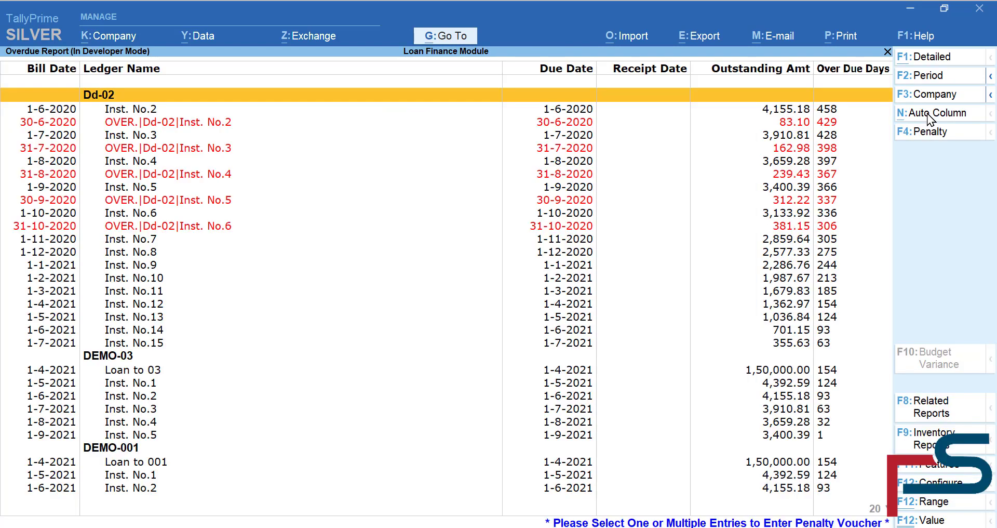
pyautogui.press('Down')
pyautogui.press('Down')
pyautogui.press('Down')
pyautogui.press('Down')
pyautogui.press('Down')
pyautogui.press('Down')
pyautogui.press('Down')
pyautogui.press('Down')
pyautogui.press('Down')
pyautogui.press('Down')
pyautogui.press('Down')
pyautogui.press('Down')
pyautogui.press('Down')
pyautogui.press('Down')
pyautogui.press('Down')
pyautogui.press('Down')
pyautogui.press('Down')
pyautogui.press('Down')
pyautogui.press('Down')
pyautogui.press('Down')
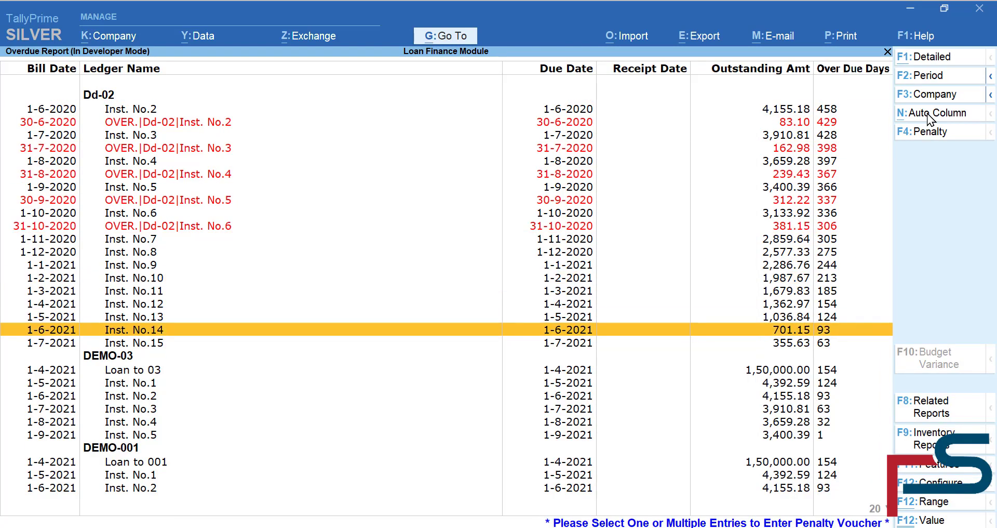
pyautogui.press('Down')
pyautogui.press('Down')
pyautogui.press('Down')
pyautogui.press('Down')
pyautogui.press('Down')
pyautogui.press('Down')
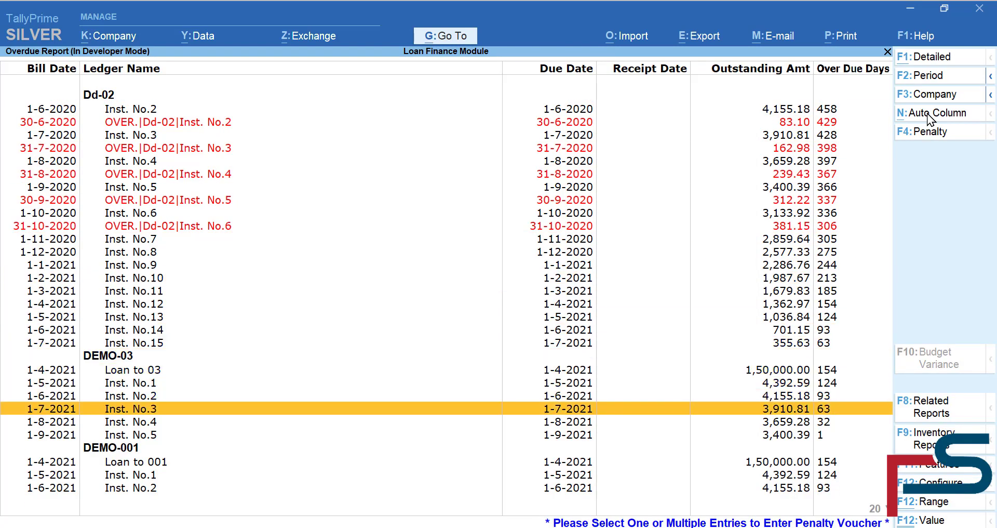
pyautogui.press('Up')
pyautogui.press('Up')
pyautogui.press('Up')
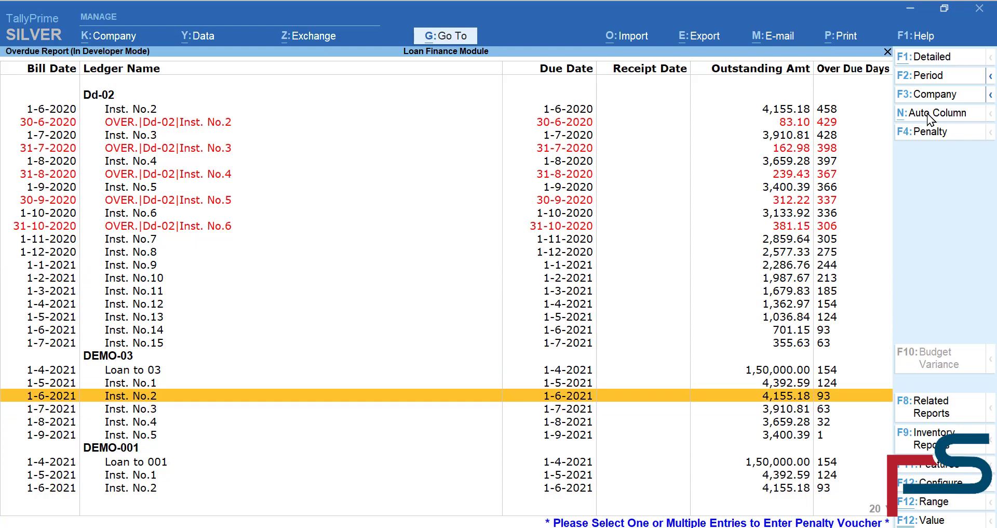
pyautogui.press('Up')
pyautogui.press('Up')
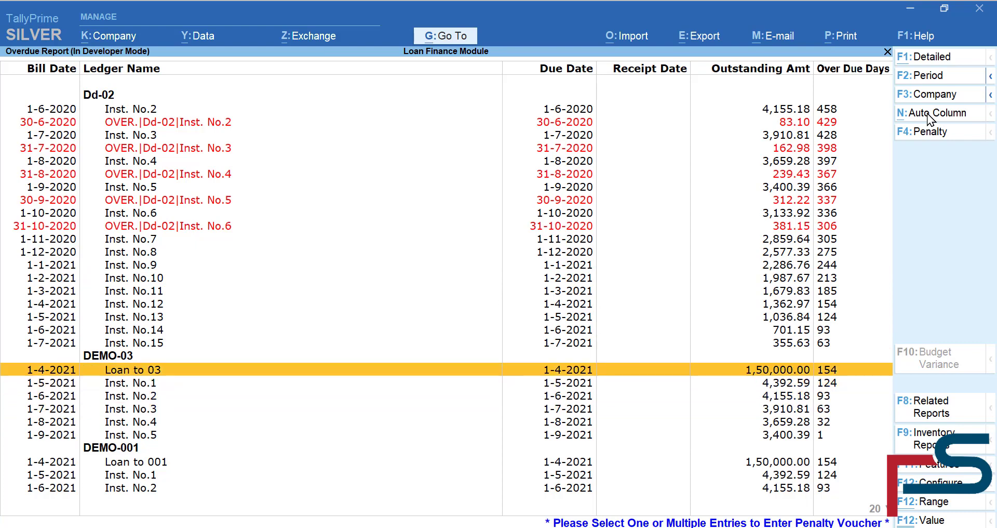
pyautogui.hotkey('shift', 'Down')
pyautogui.hotkey('shift', 'Down')
pyautogui.hotkey('shift', 'Down')
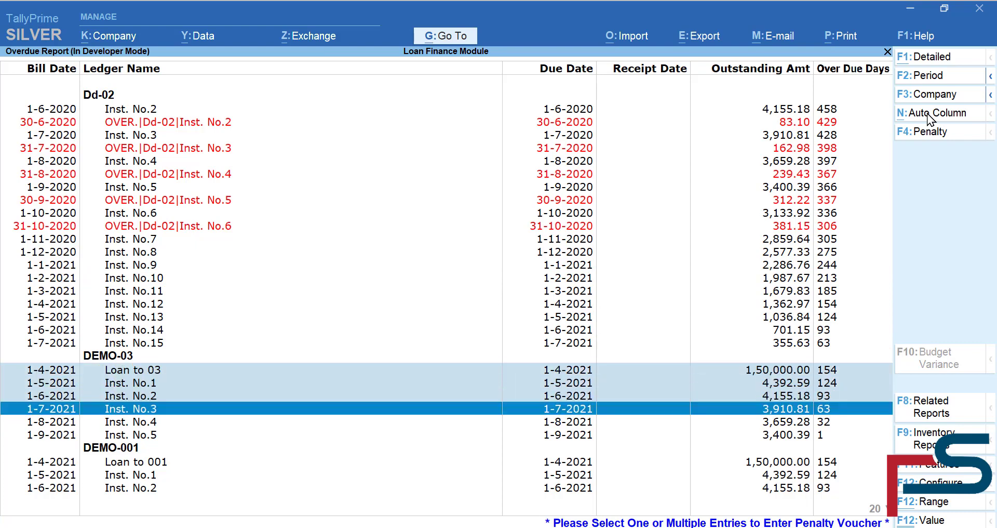
pyautogui.hotkey('shift', 'Down')
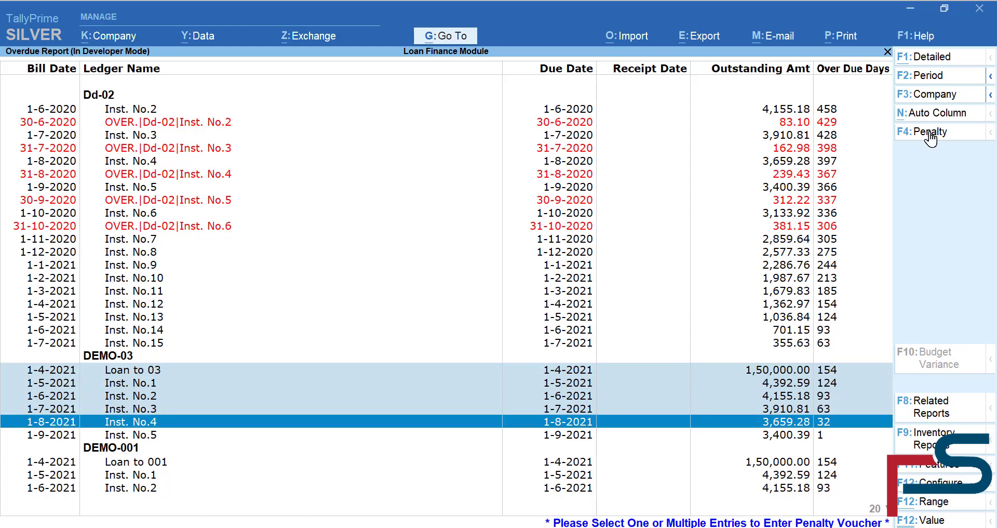
pyautogui.click(929, 133)
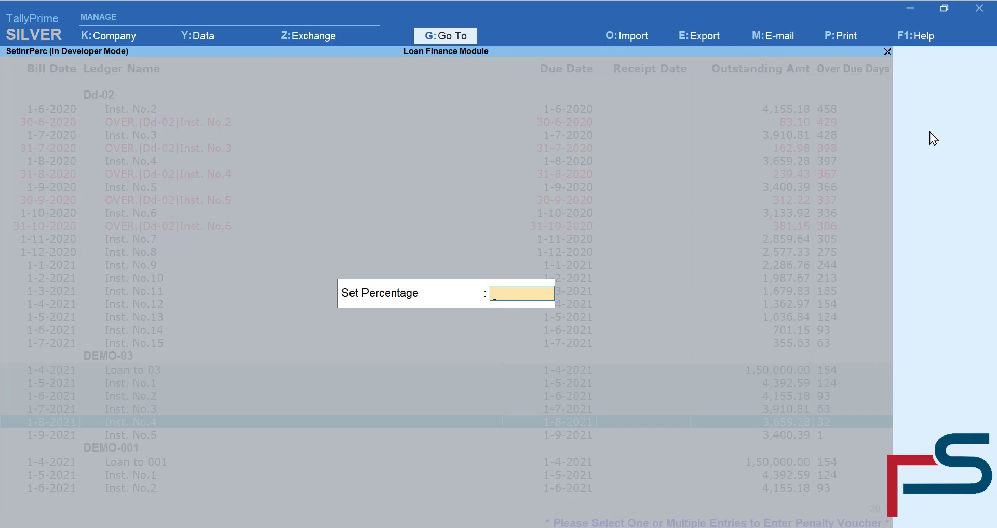
# - Apply a 2% penalty: 3,000.00 on Loan to 03, 3,147.85–3,579.95 on instalments 1–4
pyautogui.write('2')
pyautogui.press('Return')
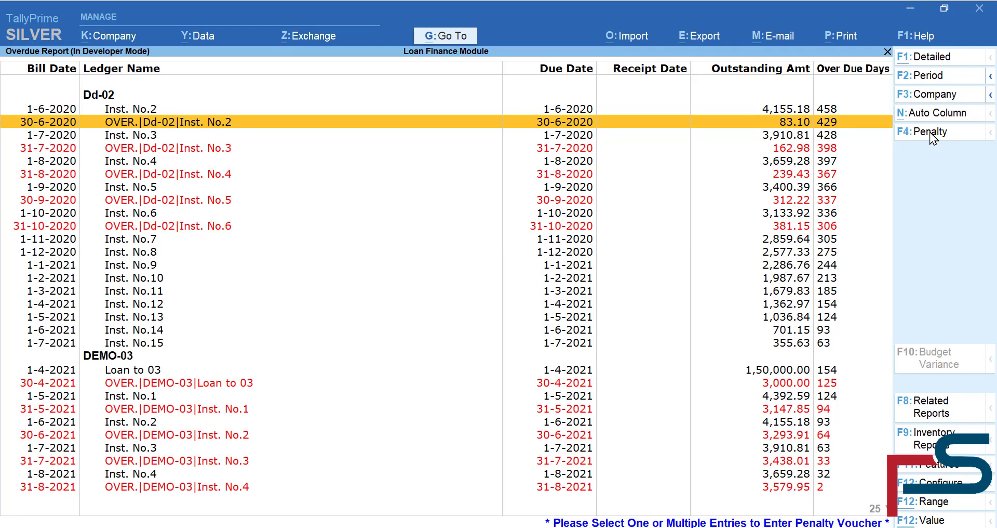
pyautogui.press('Down')
pyautogui.press('Down')
pyautogui.press('Down')
pyautogui.press('Down')
pyautogui.press('Down')
pyautogui.press('Down')
pyautogui.press('Down')
pyautogui.press('Down')
pyautogui.press('Down')
pyautogui.press('Down')
pyautogui.press('Down')
pyautogui.press('Down')
pyautogui.press('Down')
pyautogui.press('Down')
pyautogui.press('Down')
pyautogui.press('Down')
pyautogui.press('Down')
pyautogui.press('Down')
pyautogui.press('Down')
pyautogui.press('Down')
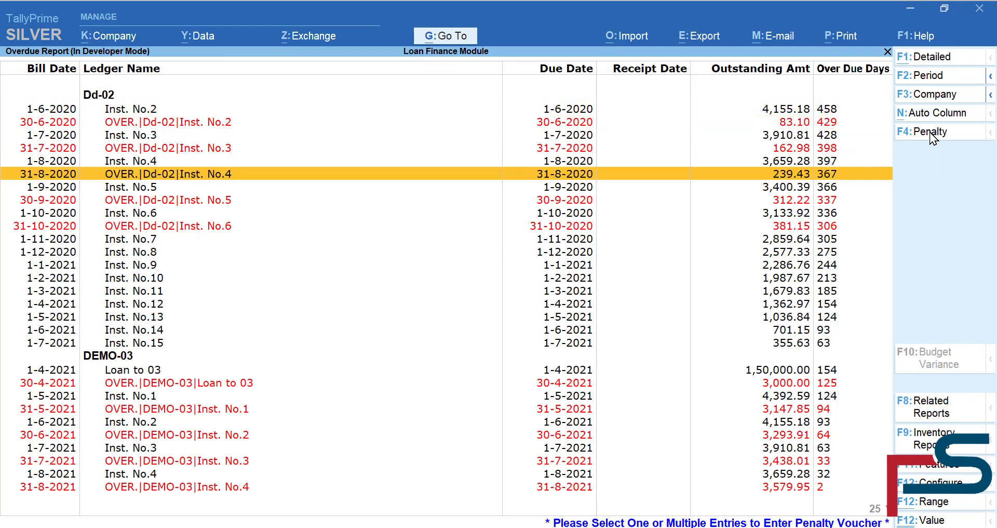
pyautogui.press('Down')
pyautogui.press('Down')
pyautogui.press('Down')
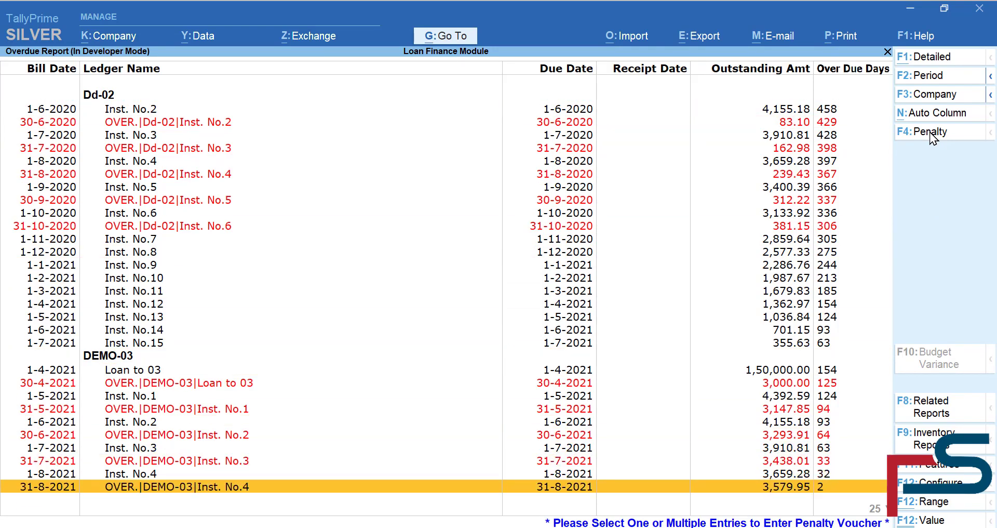
pyautogui.press('Up')
pyautogui.press('Up')
pyautogui.press('Up')
pyautogui.press('Up')
pyautogui.press('Up')
pyautogui.press('Up')
pyautogui.press('Up')
pyautogui.press('Up')
pyautogui.press('Up')
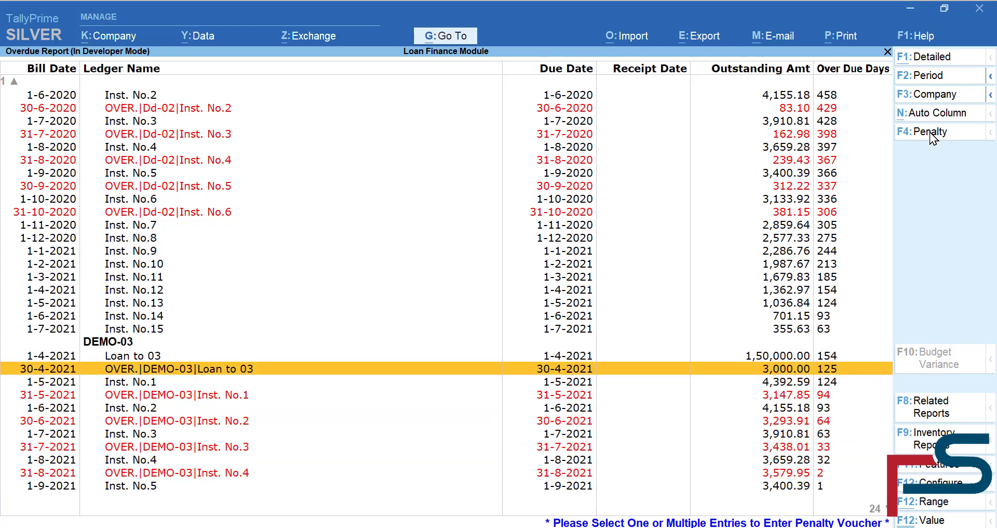
pyautogui.press('Escape')
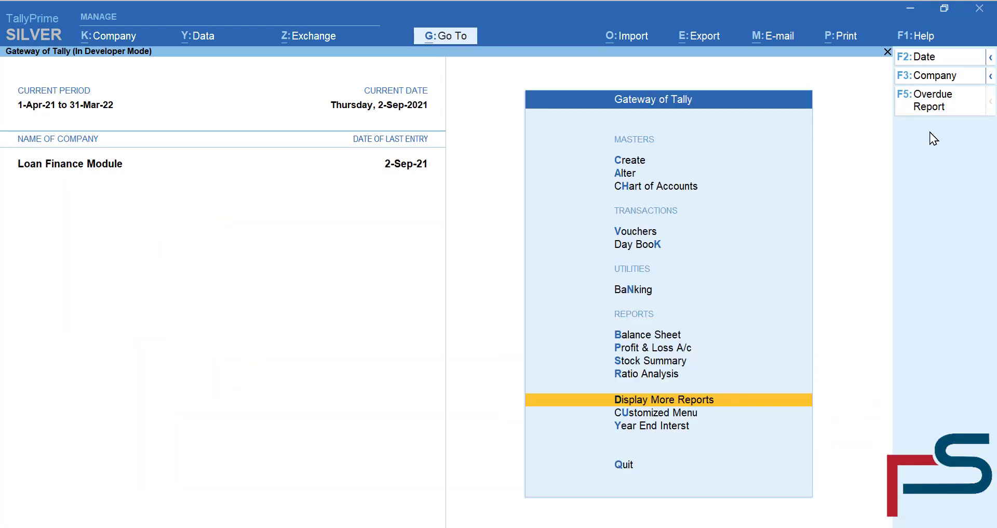
# - Open DEMO-03's ledger vouchers from Extra Reports' Ledger Accounts
pyautogui.press('Down')
pyautogui.press('Return')
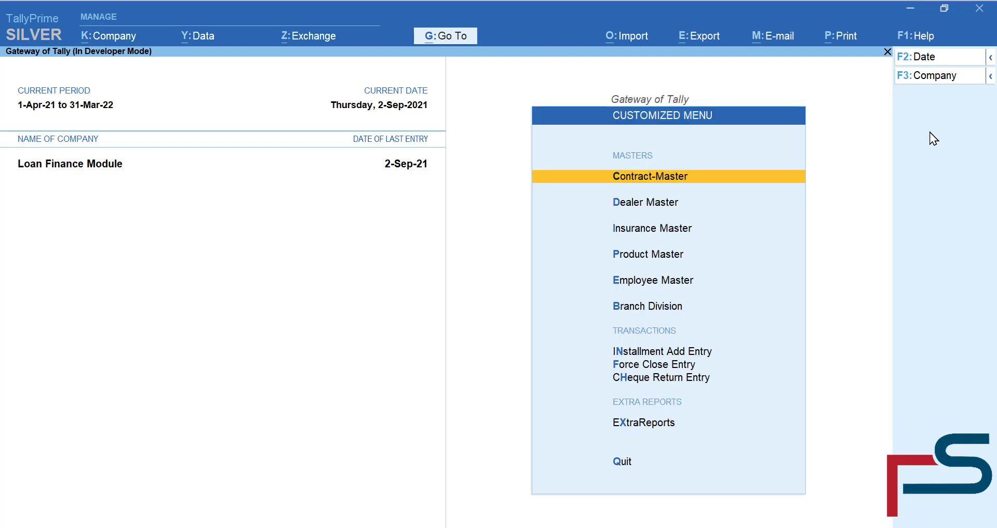
pyautogui.press('x')
pyautogui.press('Return')
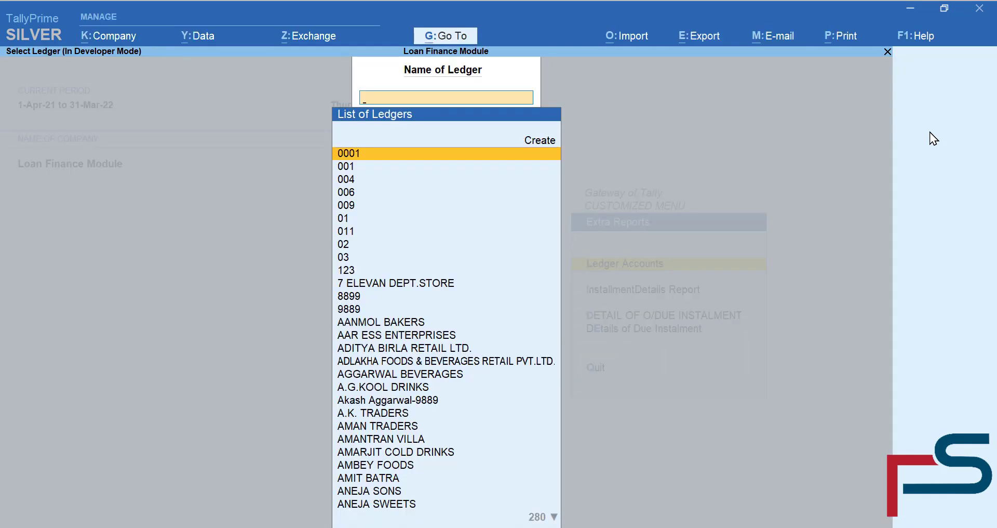
pyautogui.write('Demo')
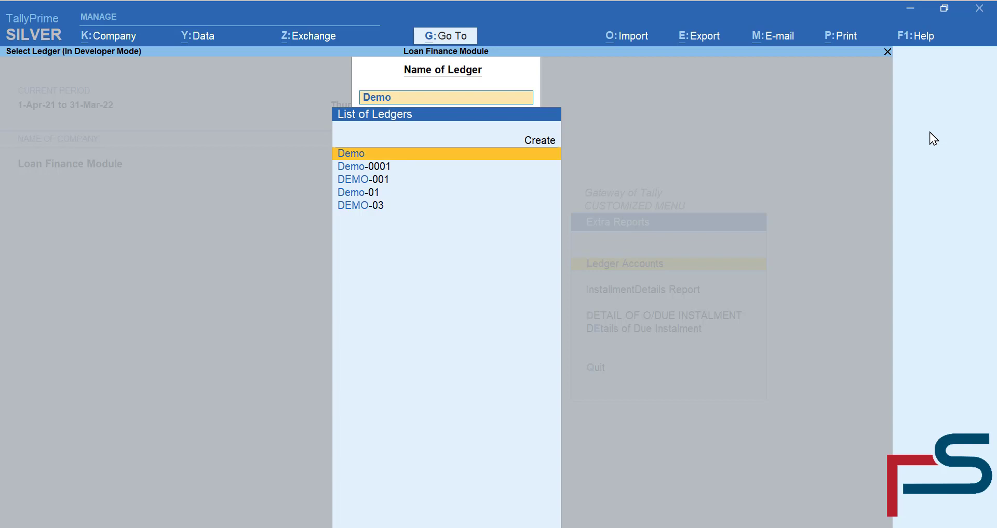
pyautogui.press('Down')
pyautogui.press('Down')
pyautogui.press('Down')
pyautogui.press('Down')
pyautogui.press('Return')
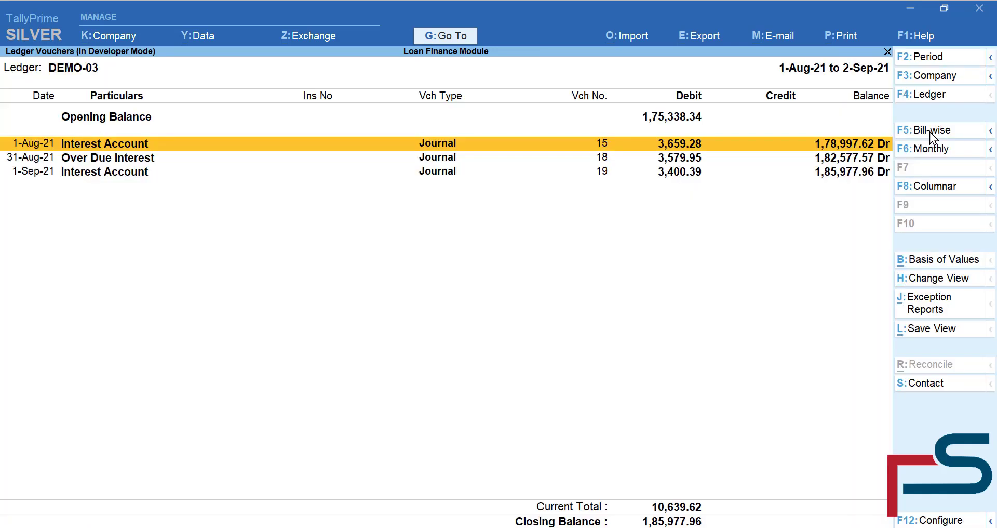
# - Set the ledger period to 1-Apr-2015 through 2-Sep-2021
pyautogui.hotkey('alt', 'F2')
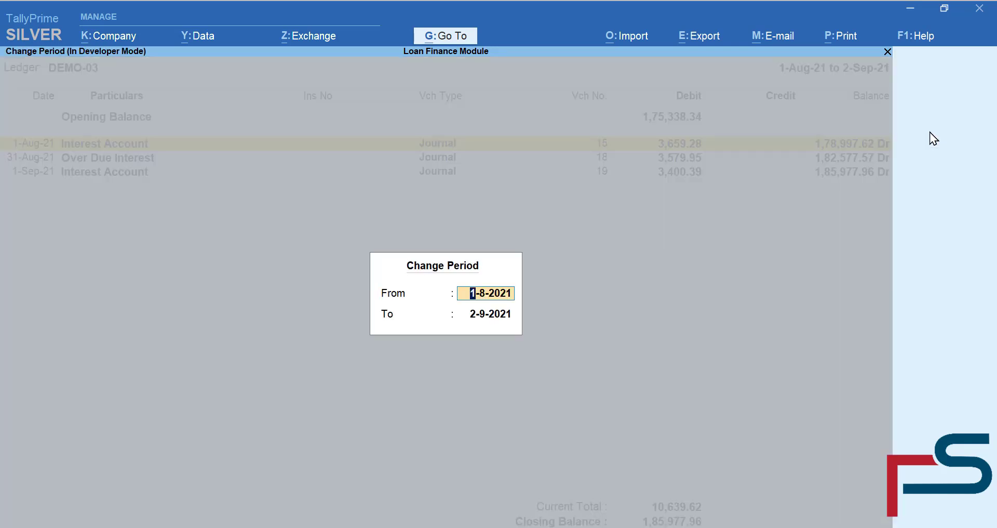
pyautogui.write('1-2-')
pyautogui.press('BackSpace')
pyautogui.press('BackSpace')
pyautogui.write('4-21')
pyautogui.press('BackSpace')
pyautogui.write('015')
pyautogui.press('Return')
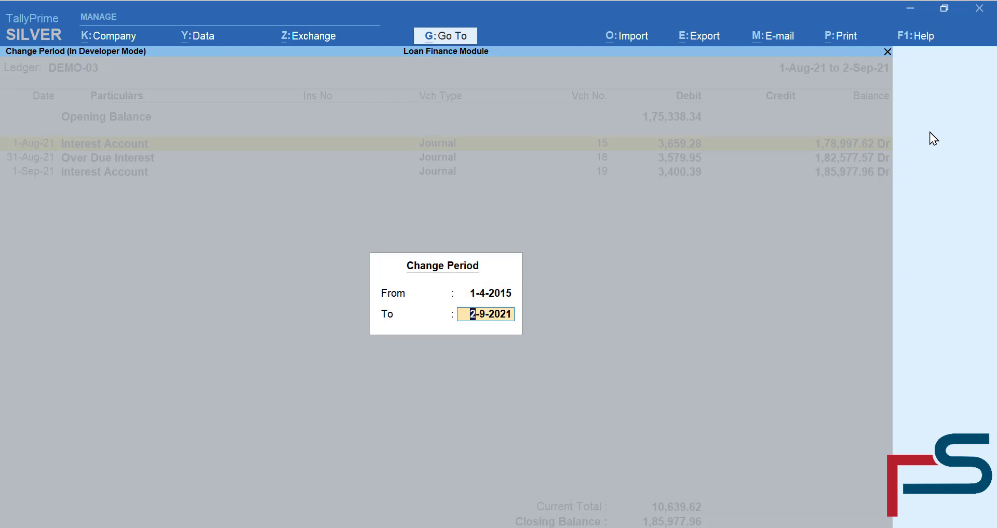
pyautogui.press('BackSpace')
pyautogui.press('Return')
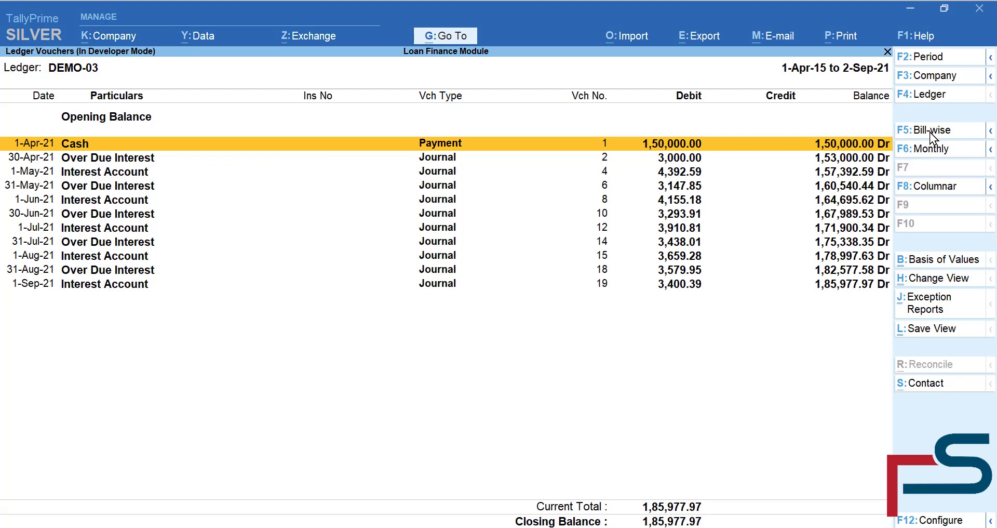
# - Mark the Over Due Interest entries from 30-Apr-21 to 31-Aug-21; balance closes at 1,85,977.97 Dr
pyautogui.press('Down')
pyautogui.press('Down')
pyautogui.press('space')
pyautogui.press('Up')
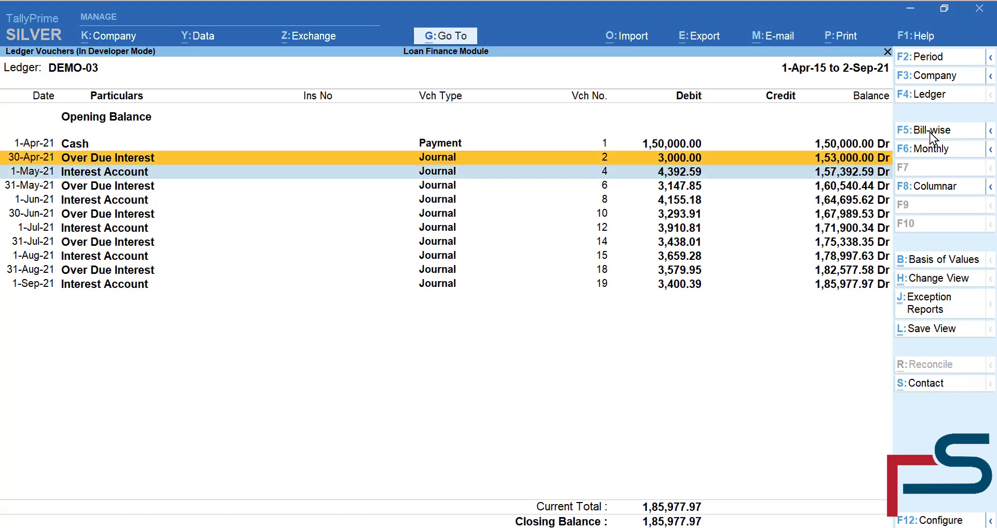
pyautogui.press('Down')
pyautogui.press('space')
pyautogui.press('Up')
pyautogui.press('space')
pyautogui.press('Down')
pyautogui.press('Down')
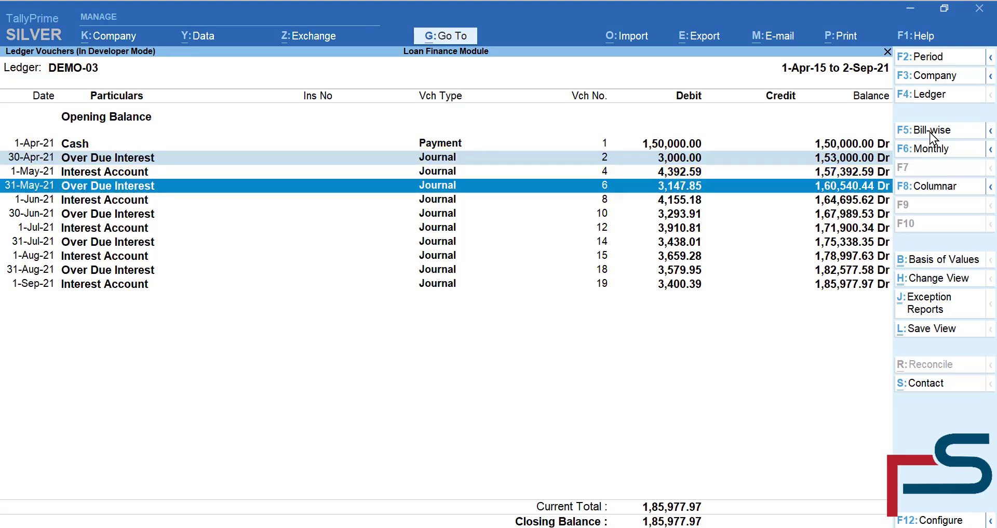
pyautogui.press('space')
pyautogui.press('Down')
pyautogui.press('space')
pyautogui.press('Down')
pyautogui.press('space')
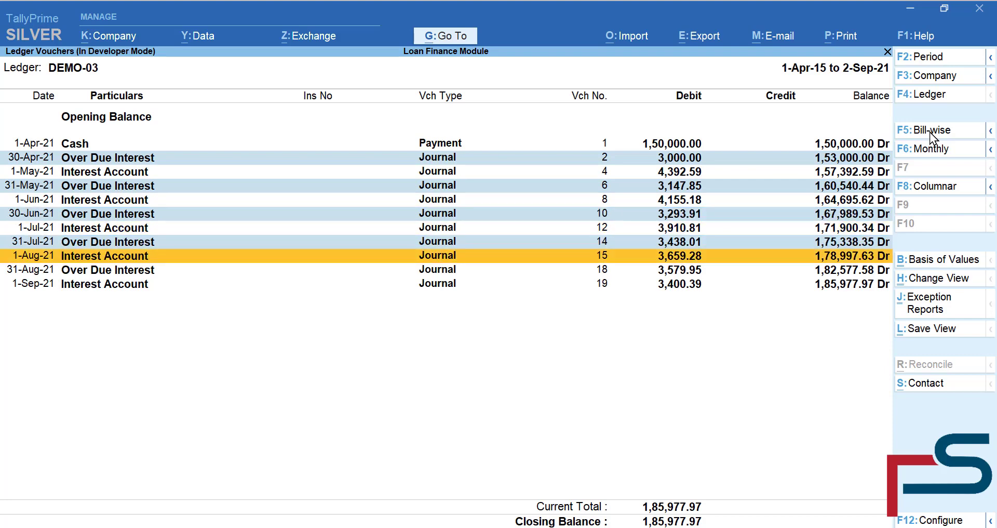
pyautogui.press('Down')
pyautogui.press('space')
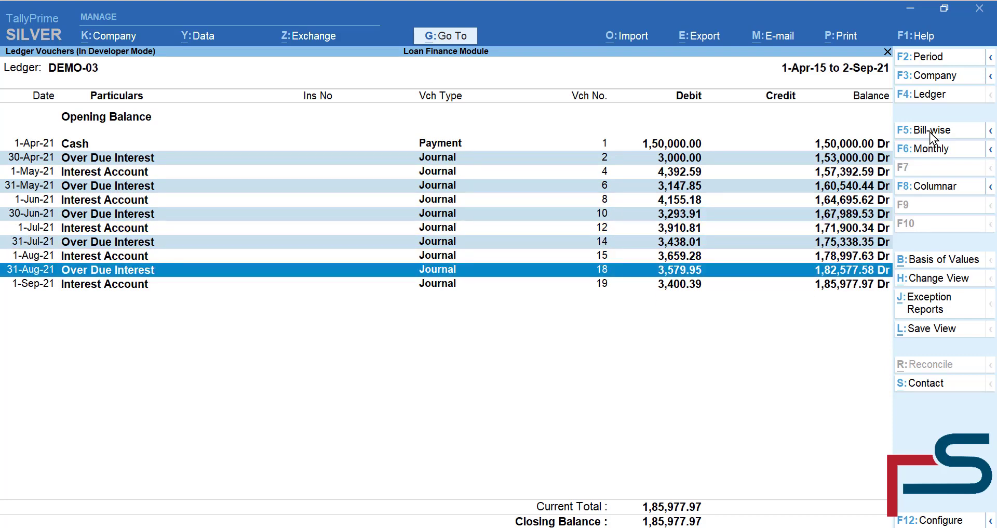
pyautogui.press('Escape')
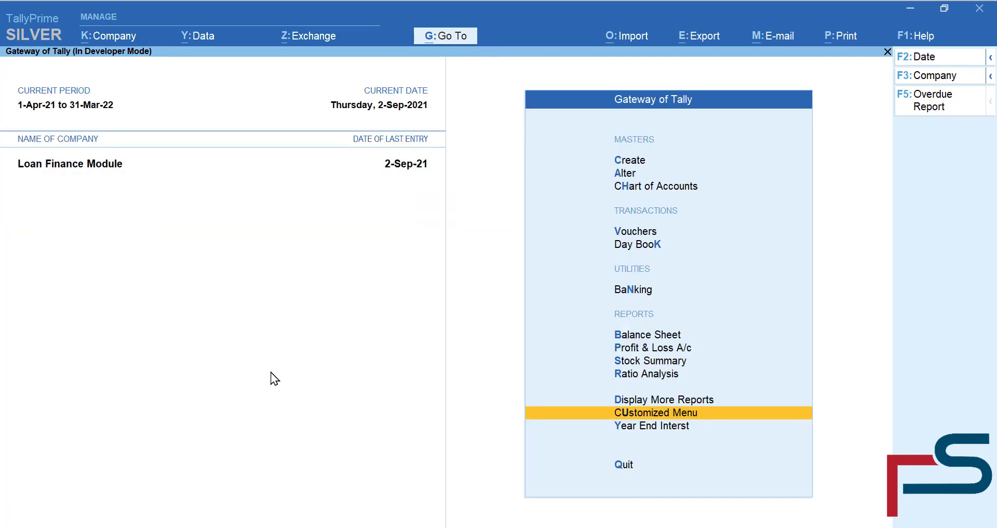